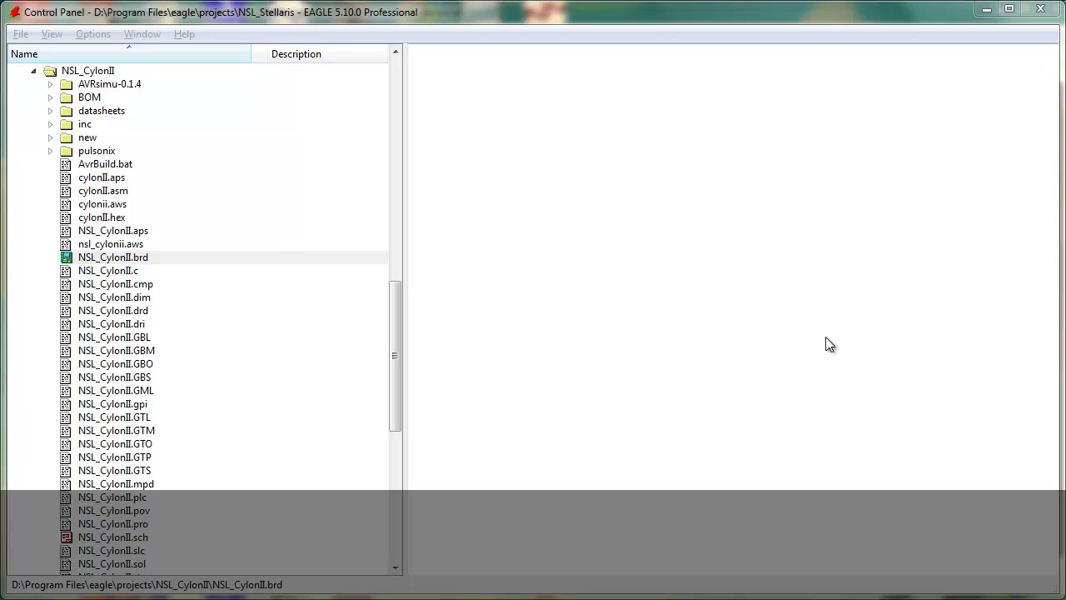
Open the NSL_CylonII.brd board file from the NSL_CylonII project.
left_click(206, 260)
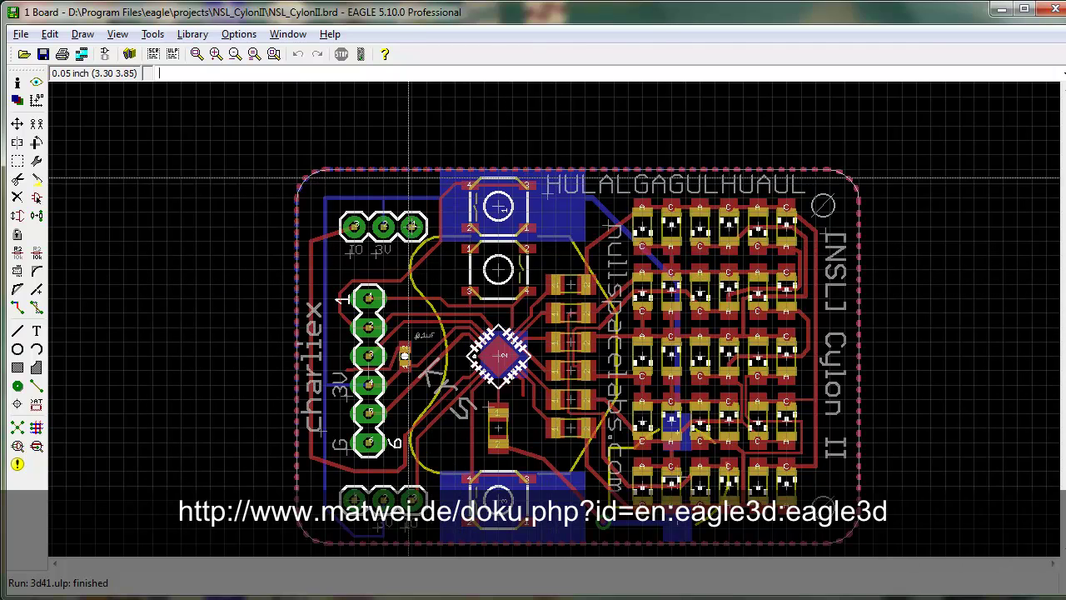
Rip up the filled GND polygons on both copper layers so only their outlines are drawn.
right_click(355, 166)
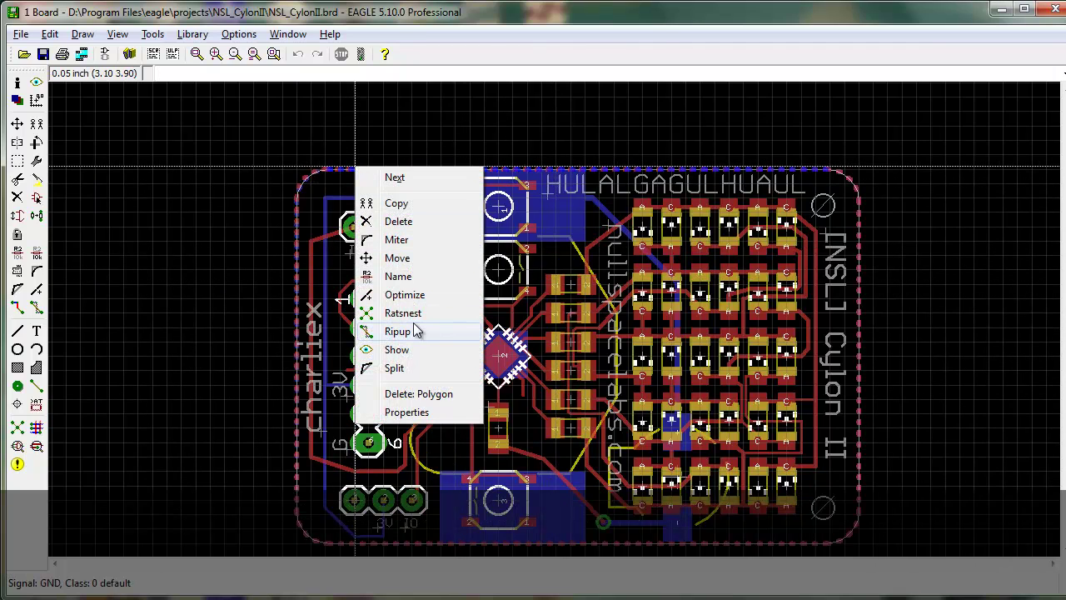
left_click(588, 131)
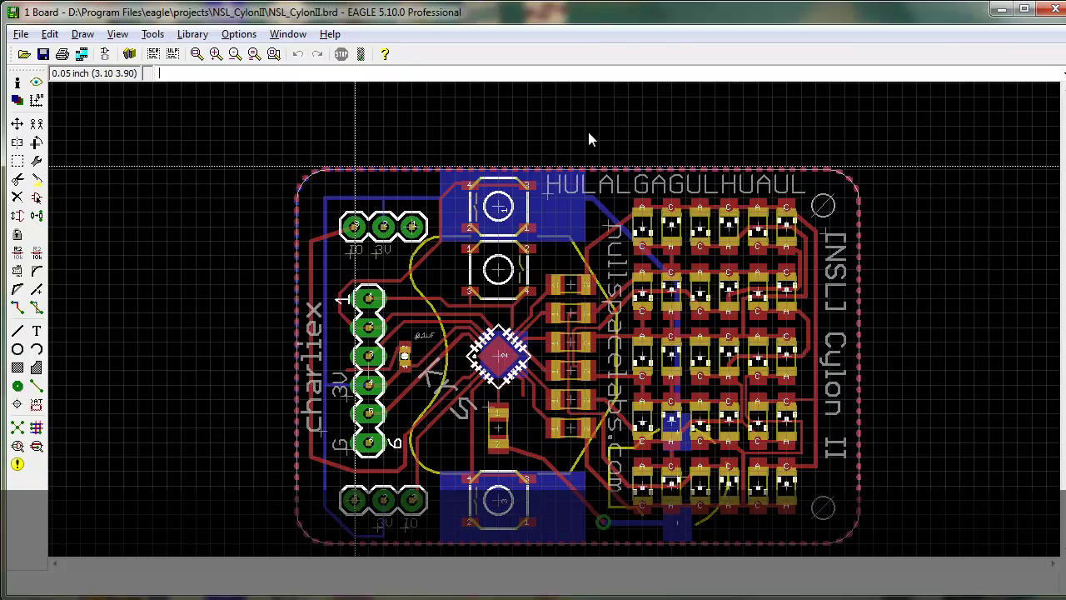
right_click(431, 172)
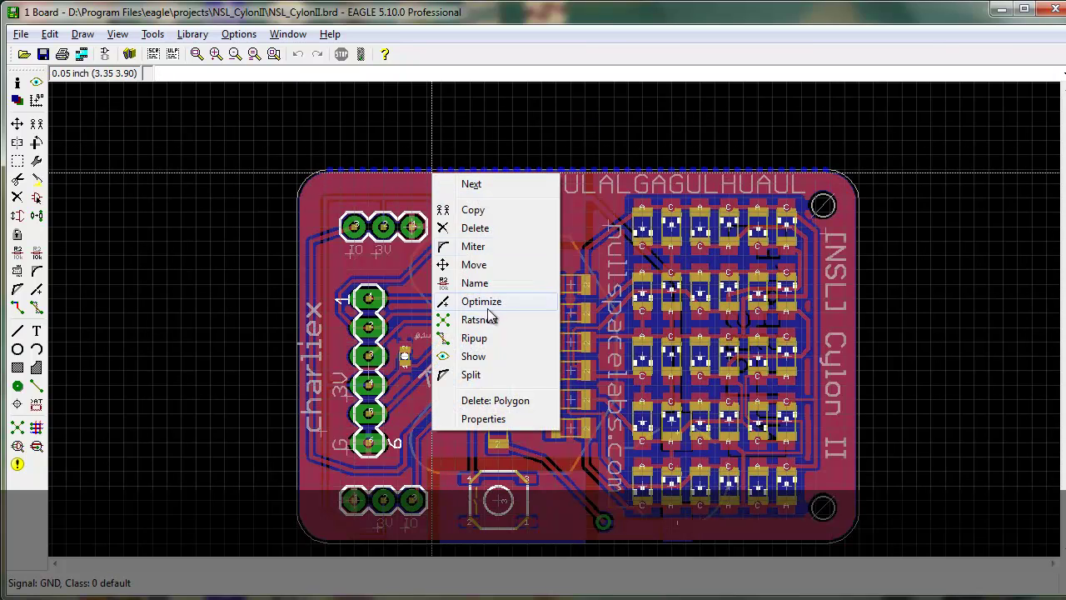
left_click(474, 337)
right_click(413, 172)
left_click(431, 181)
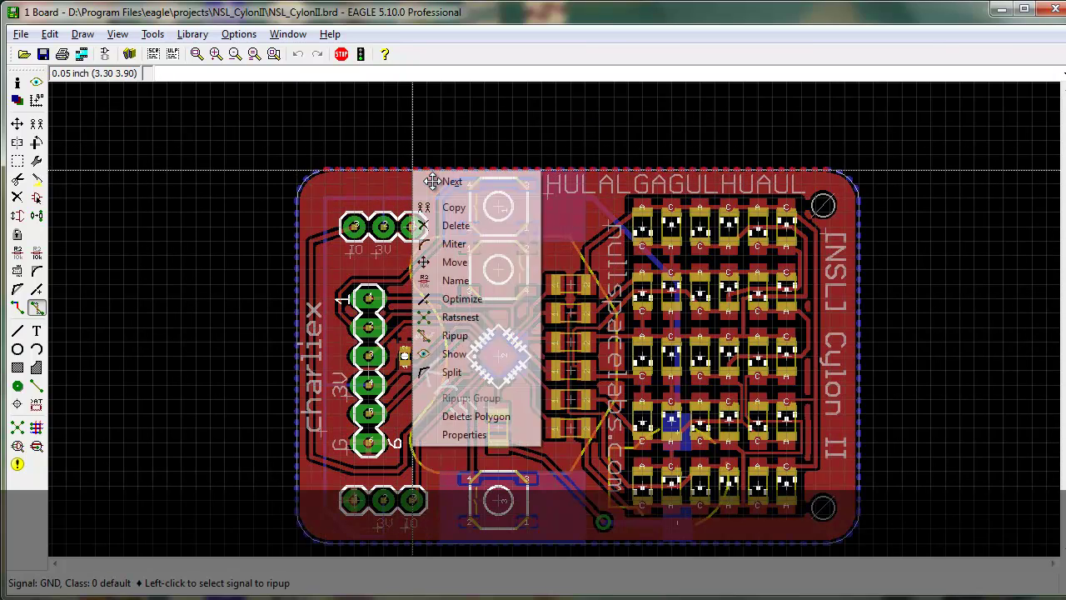
left_click(488, 335)
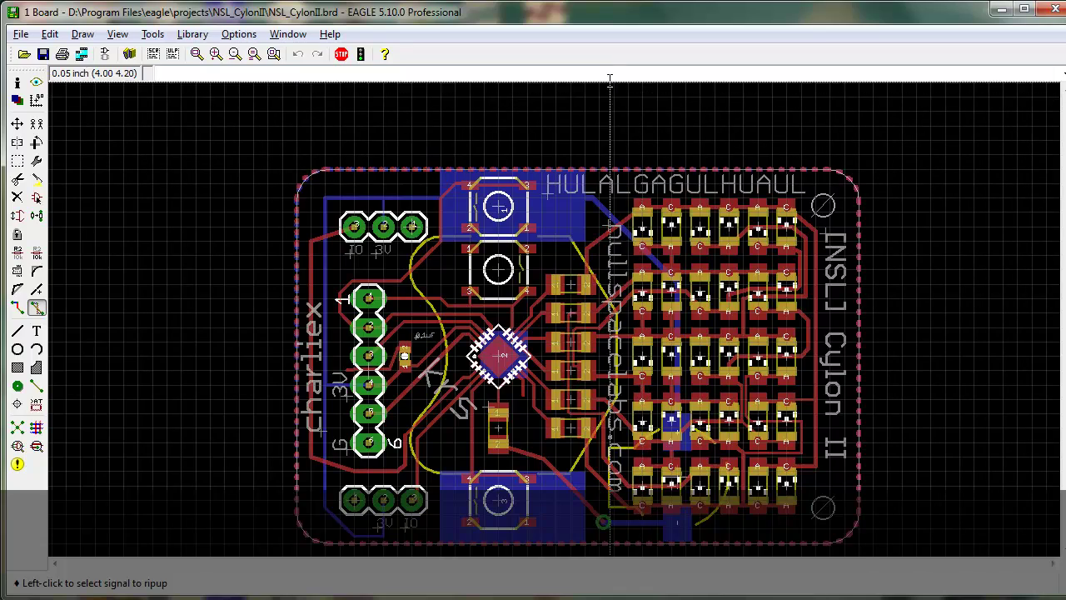
Run the 3d41.ulp program from the Eagle3D folder inside EAGLE's ulp directory.
left_click(21, 34)
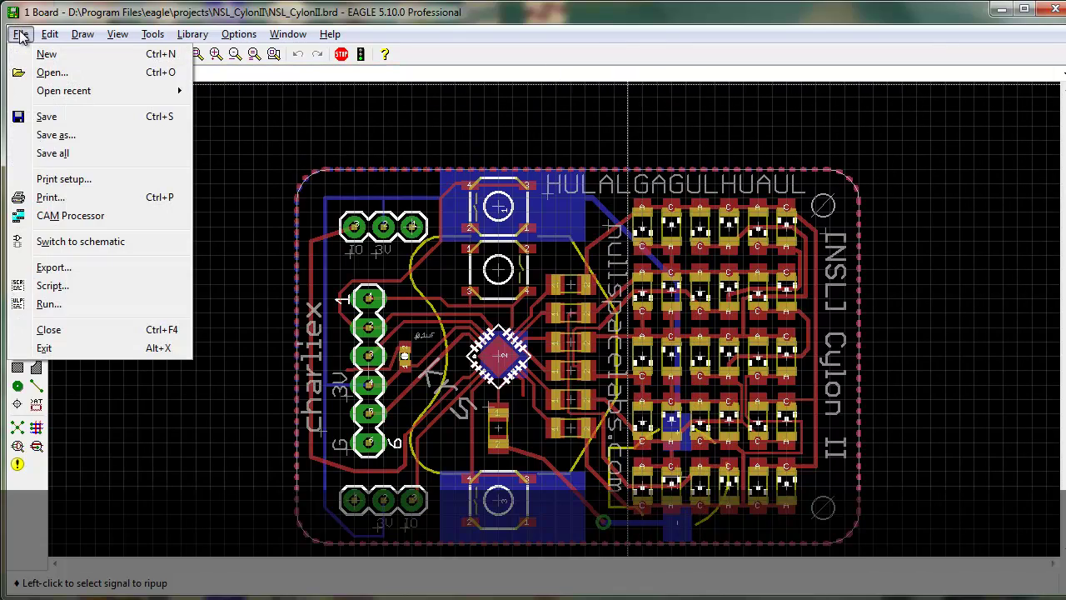
left_click(49, 304)
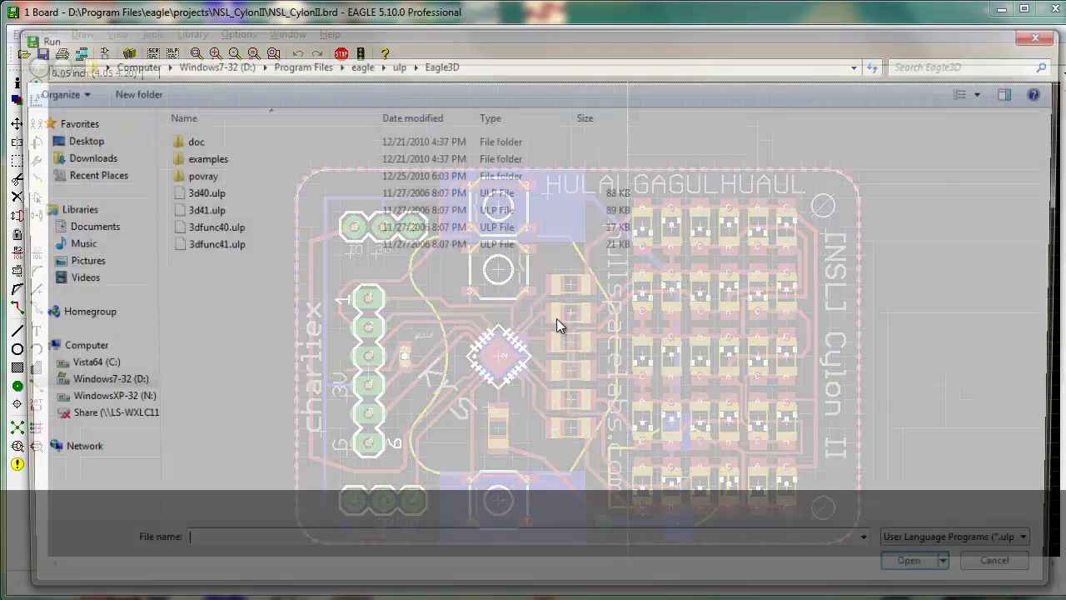
left_click(229, 211)
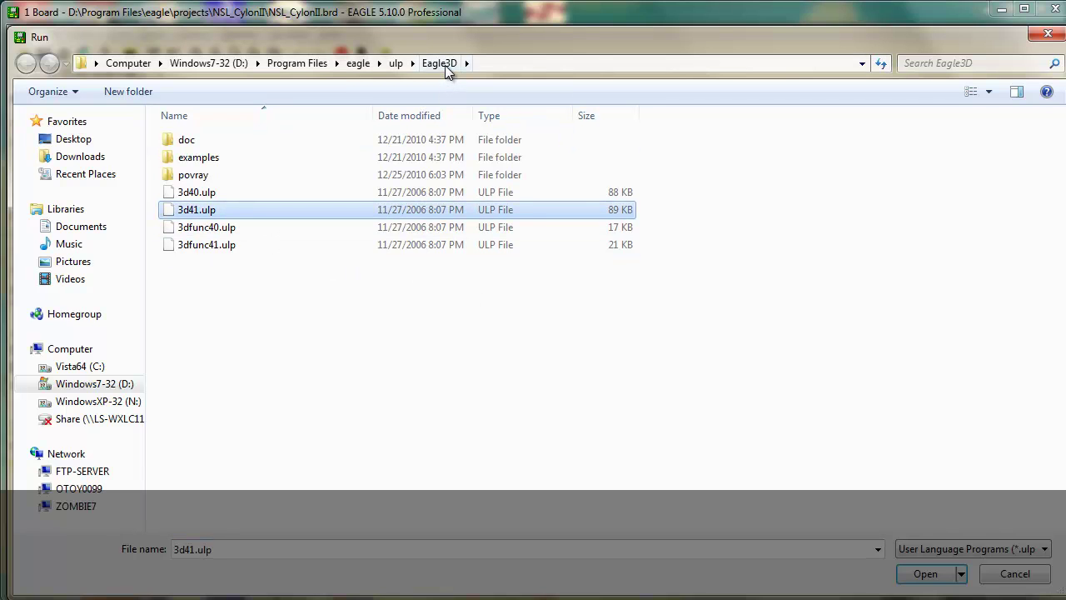
left_click(398, 64)
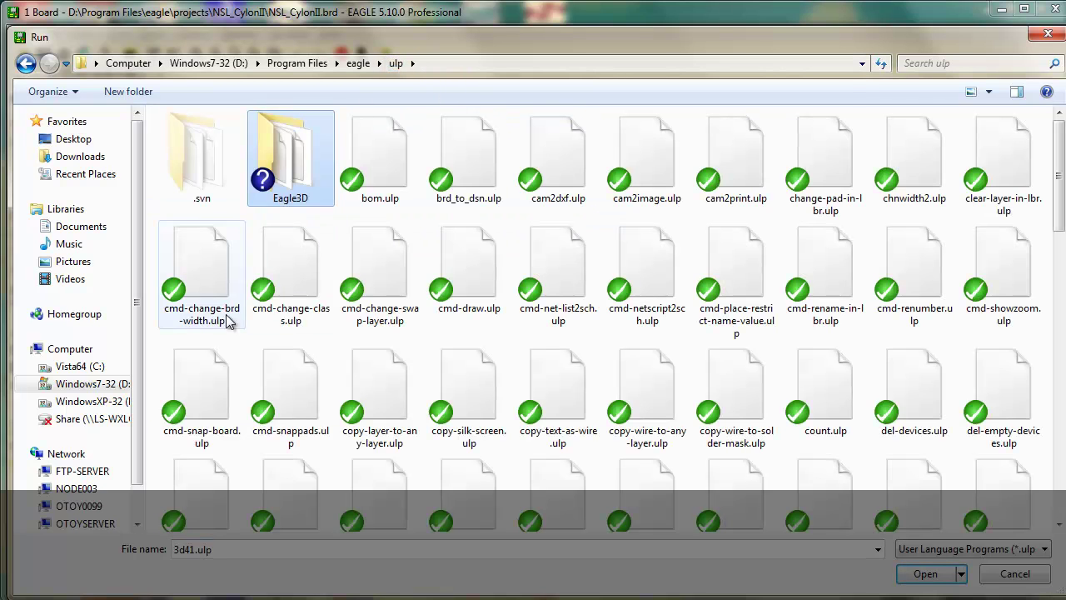
double_click(299, 184)
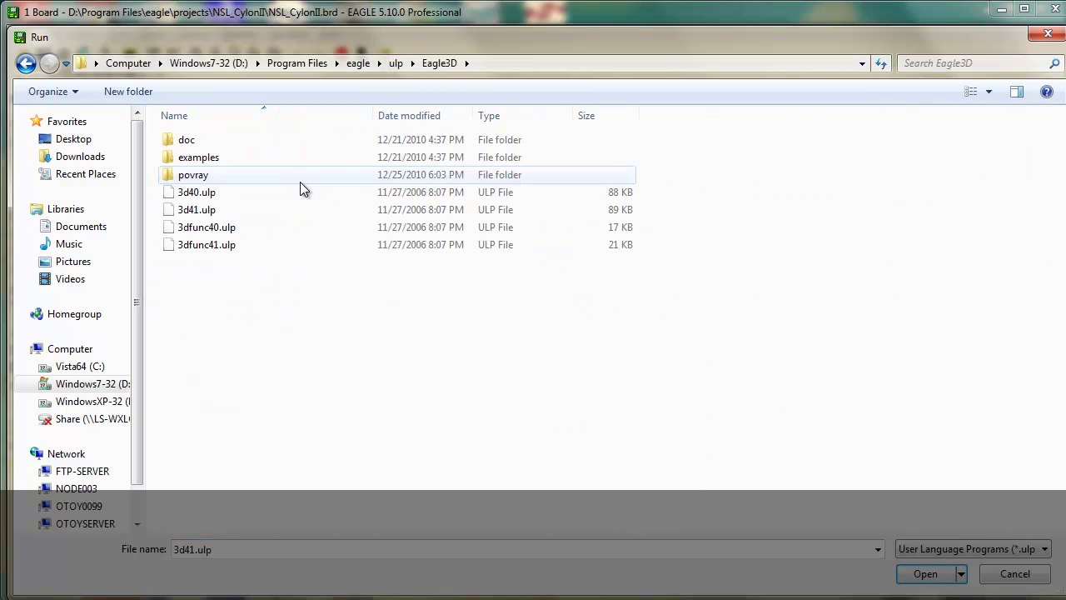
left_click(202, 213)
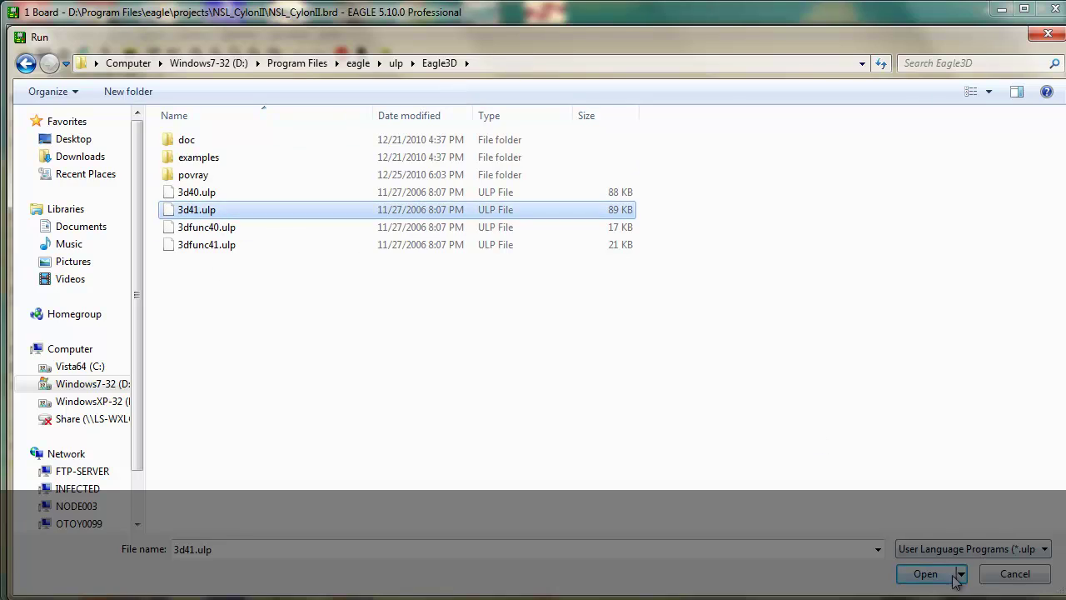
left_click(926, 574)
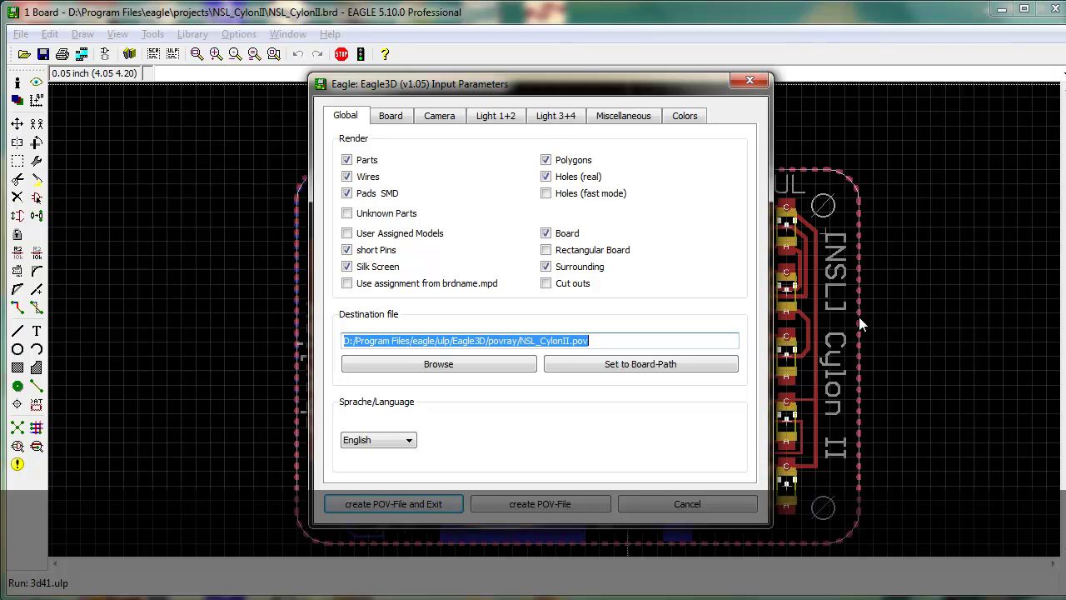
Choose NSL_CylonII.pov in the povray folder as the destination file and enable rendering of Unknown Parts and User Assigned Models.
left_click(520, 342)
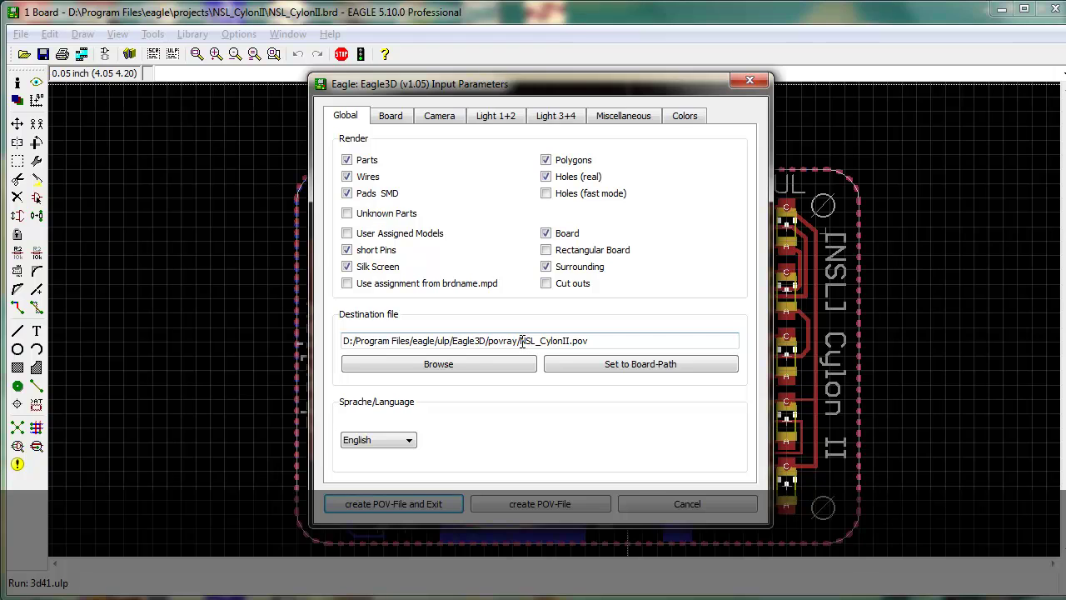
left_click(489, 362)
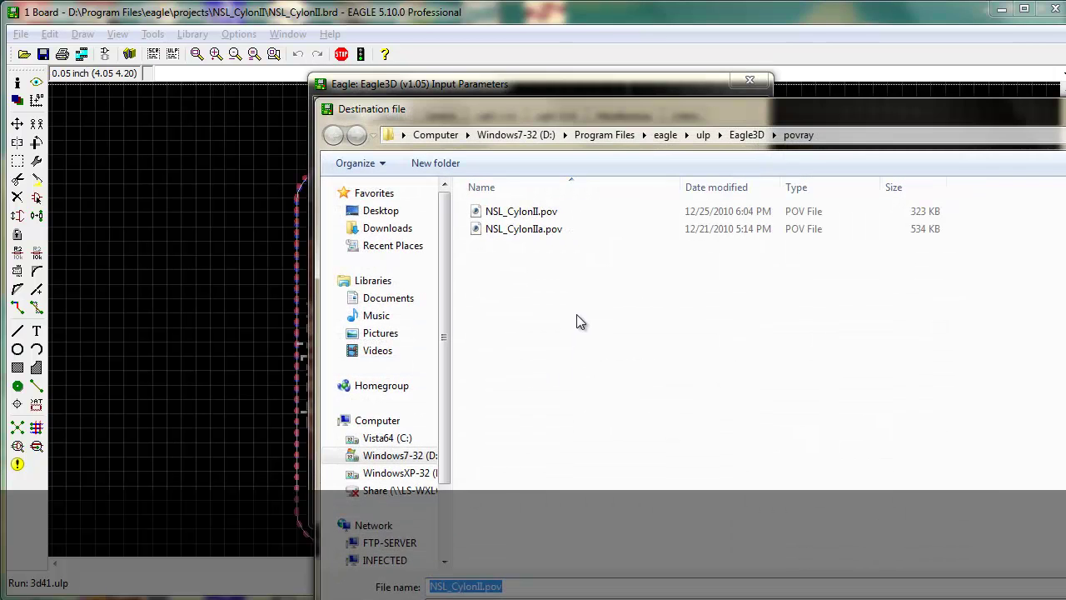
left_click(535, 211)
double_click(552, 211)
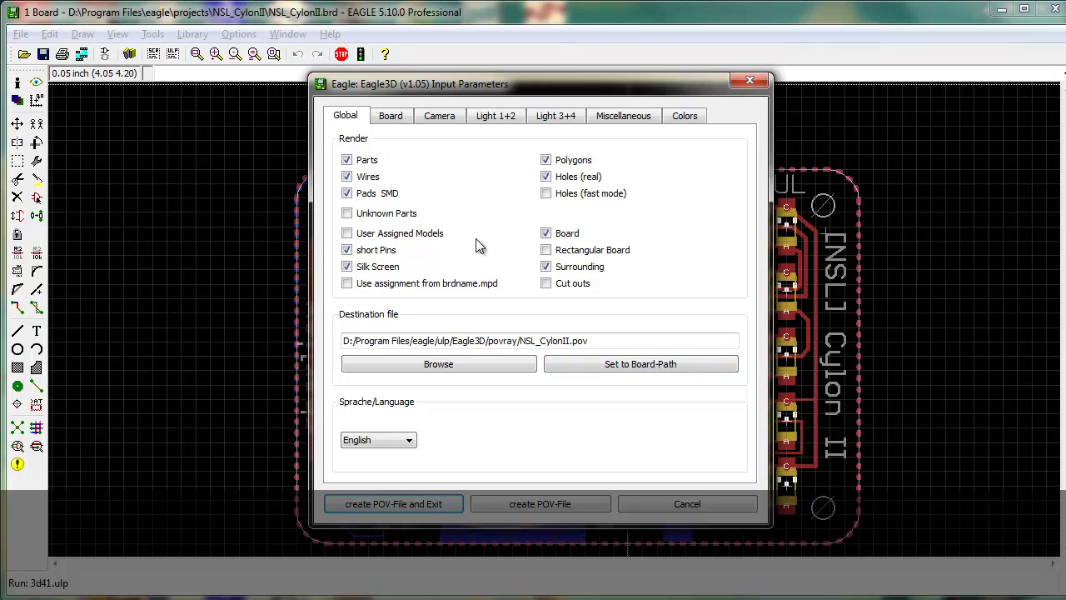
left_click(363, 215)
left_click(349, 233)
Review the Eagle3D board dimensions, camera position, lights and silk screen layer settings.
left_click(391, 116)
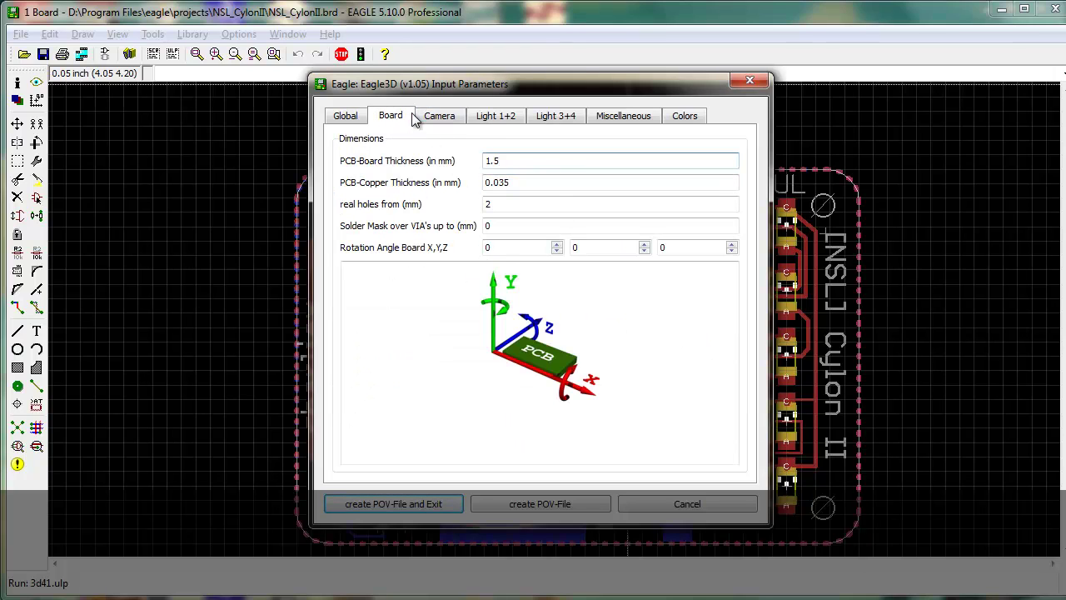
left_click(436, 121)
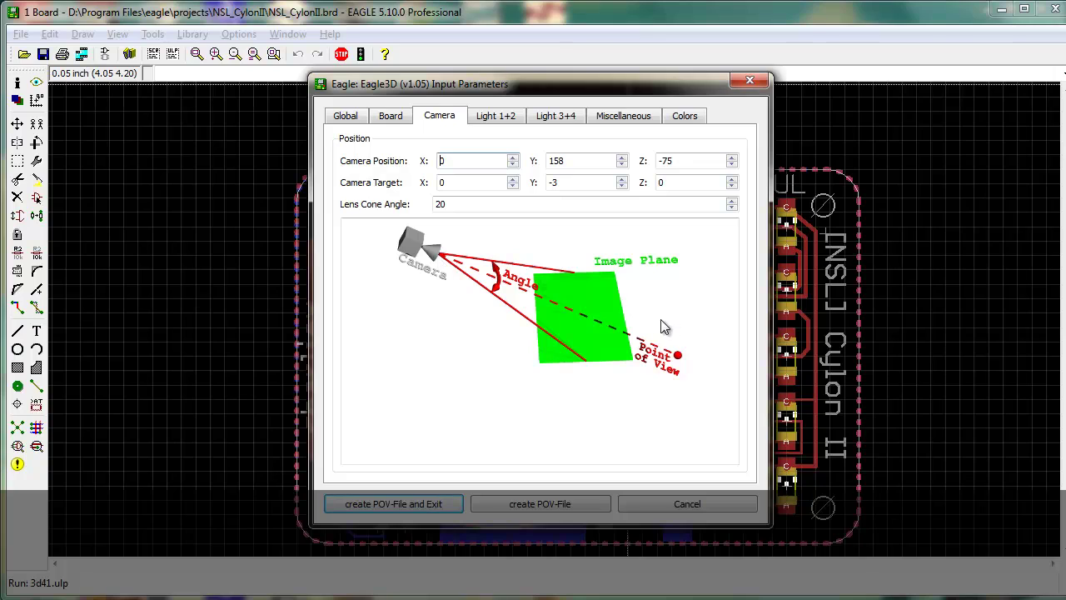
left_click(446, 183)
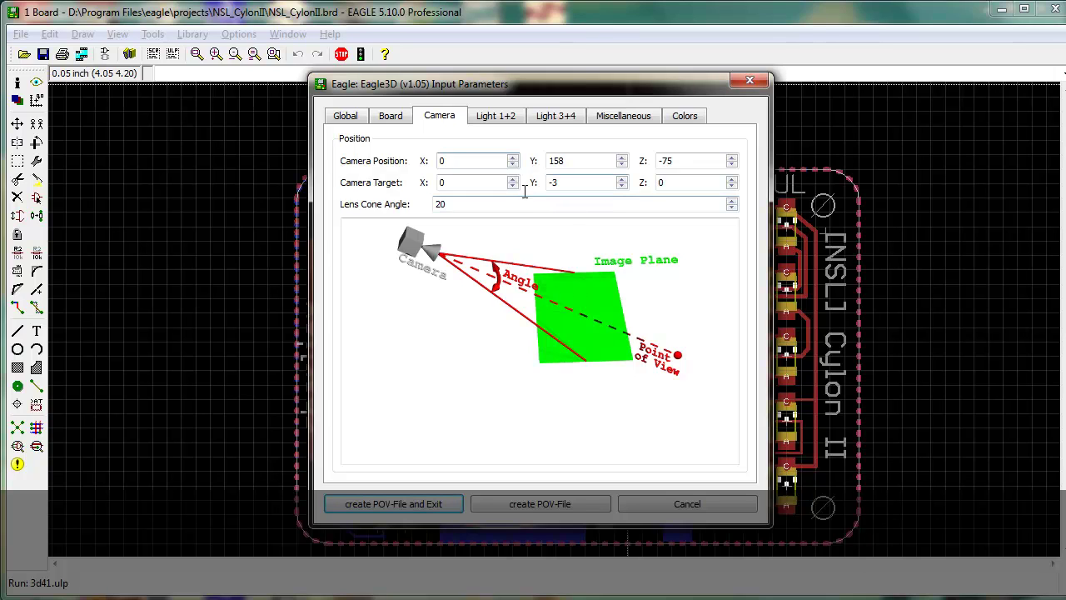
left_click(499, 118)
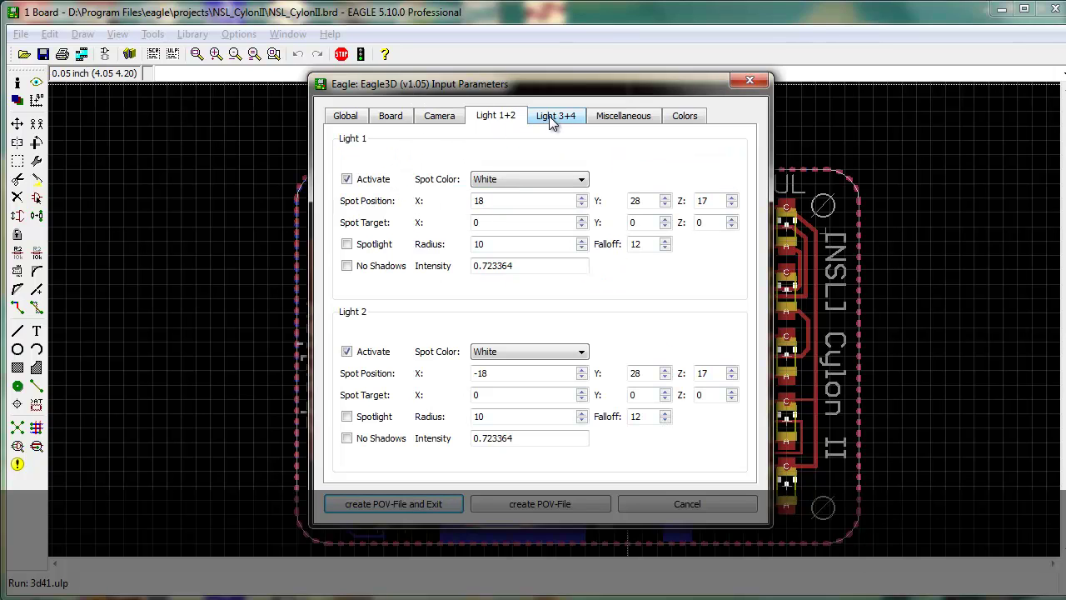
left_click(551, 119)
left_click(639, 120)
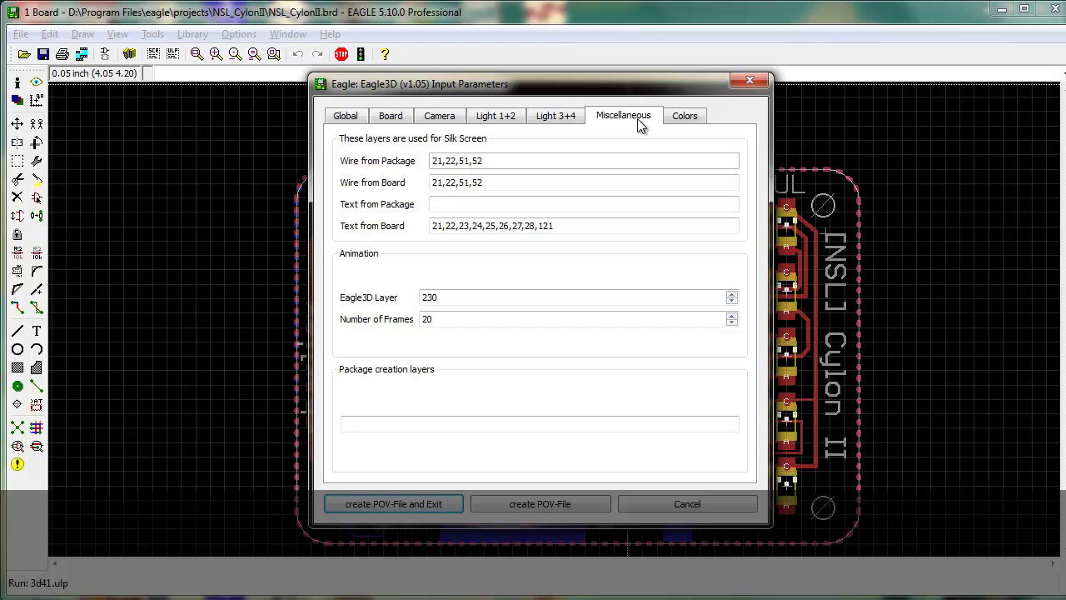
left_click(547, 227)
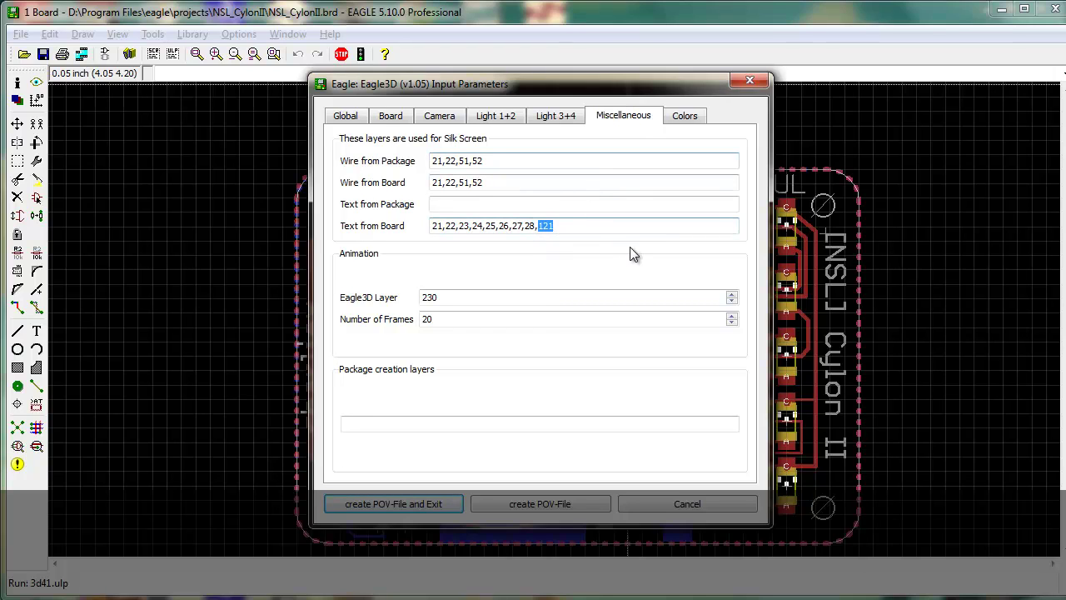
Set the render colors to Black for the board and Gold for the wires and for the pads and SMD, keeping the silk screen White.
left_click(686, 118)
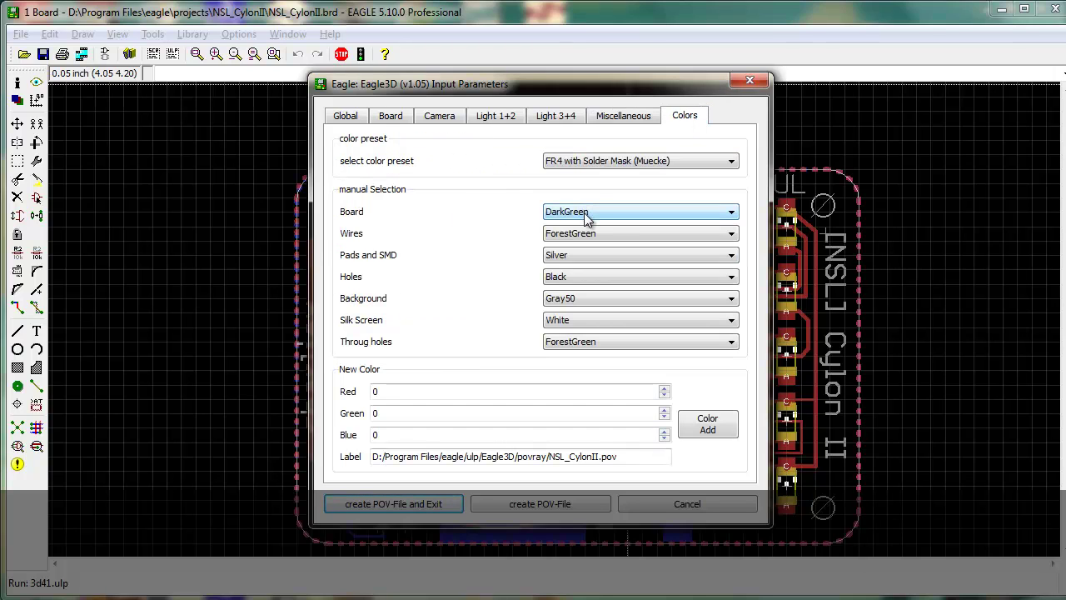
left_click(703, 213)
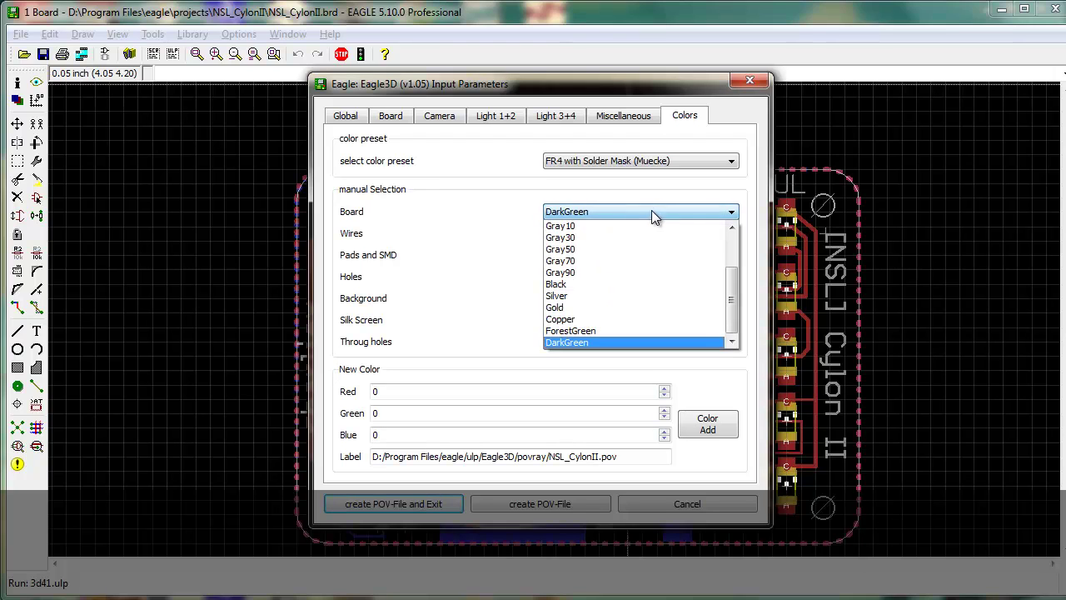
left_click(598, 287)
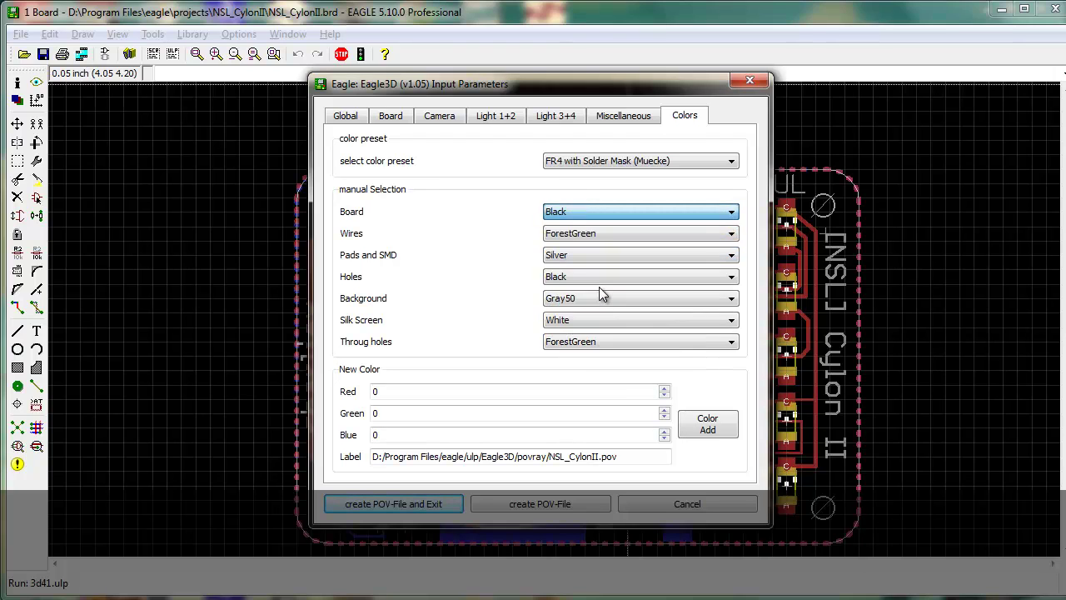
left_click(596, 234)
scroll(574, 325, "down", 1)
left_click(570, 340)
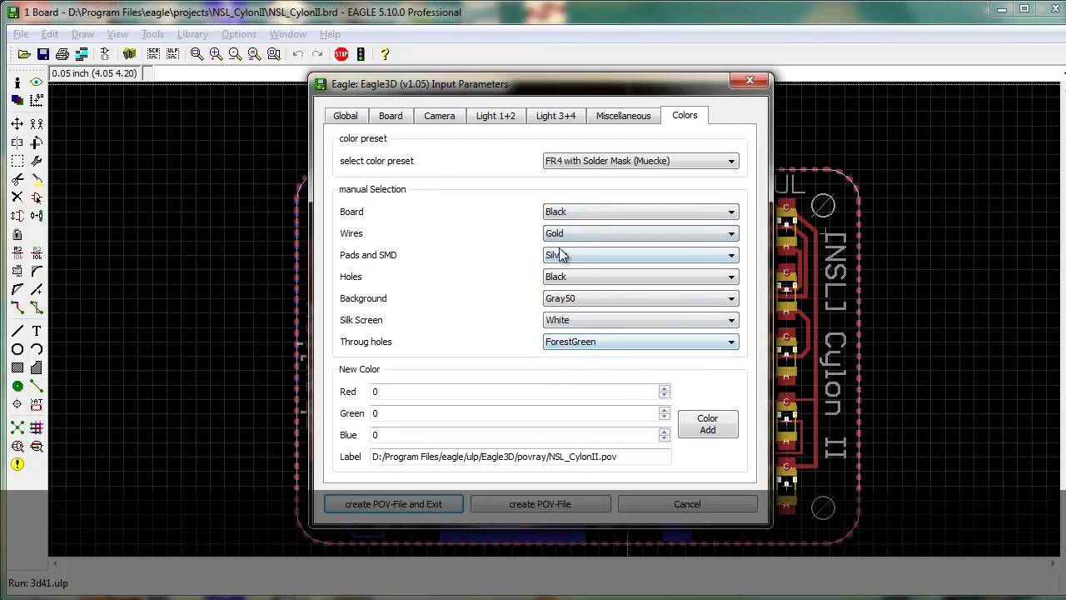
left_click(564, 258)
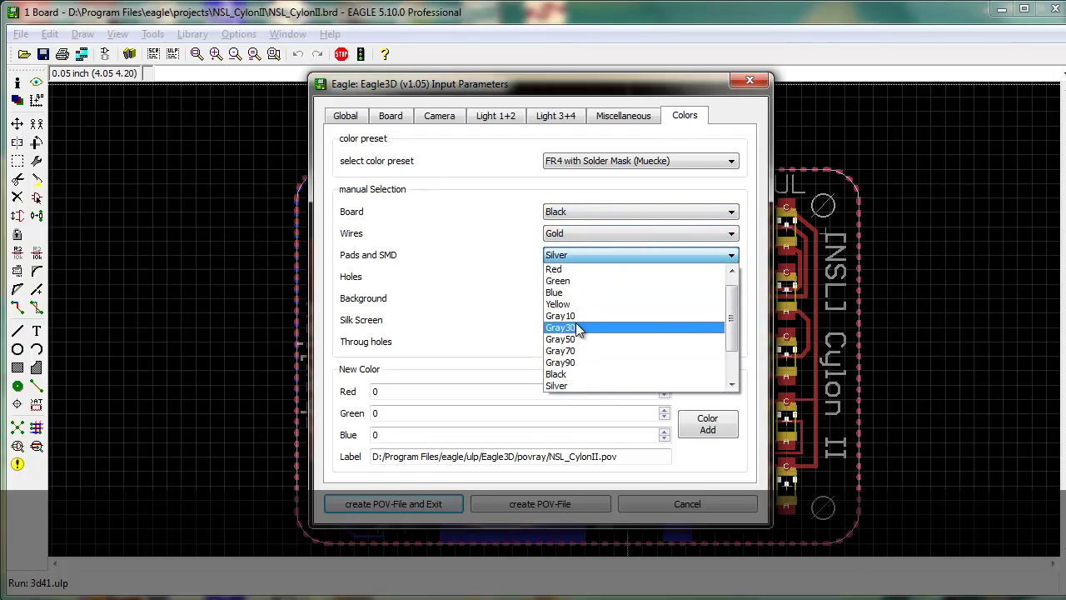
scroll(575, 360, "down", 2)
left_click(575, 355)
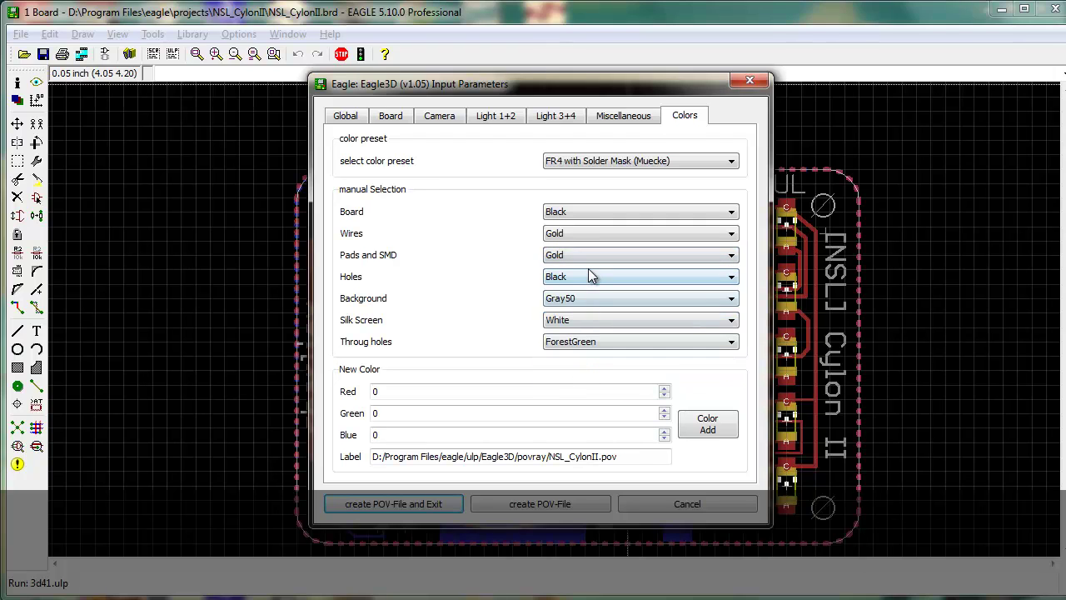
left_click(597, 320)
left_click(598, 320)
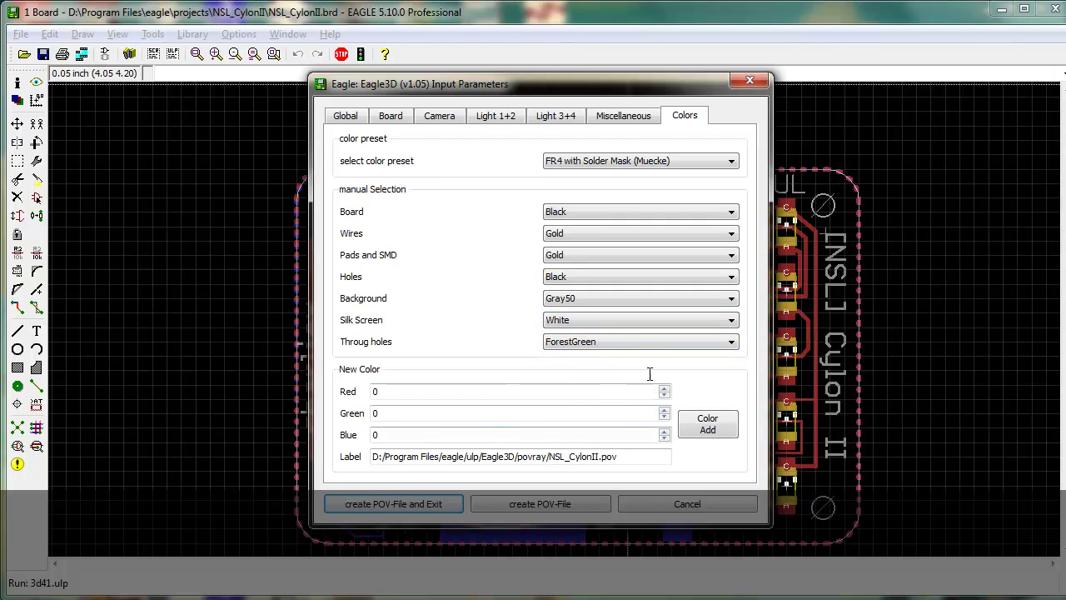
Create the POV file, overwriting the existing NSL_CylonII.pov, and assign no model to battery connector BAT1.
left_click(352, 119)
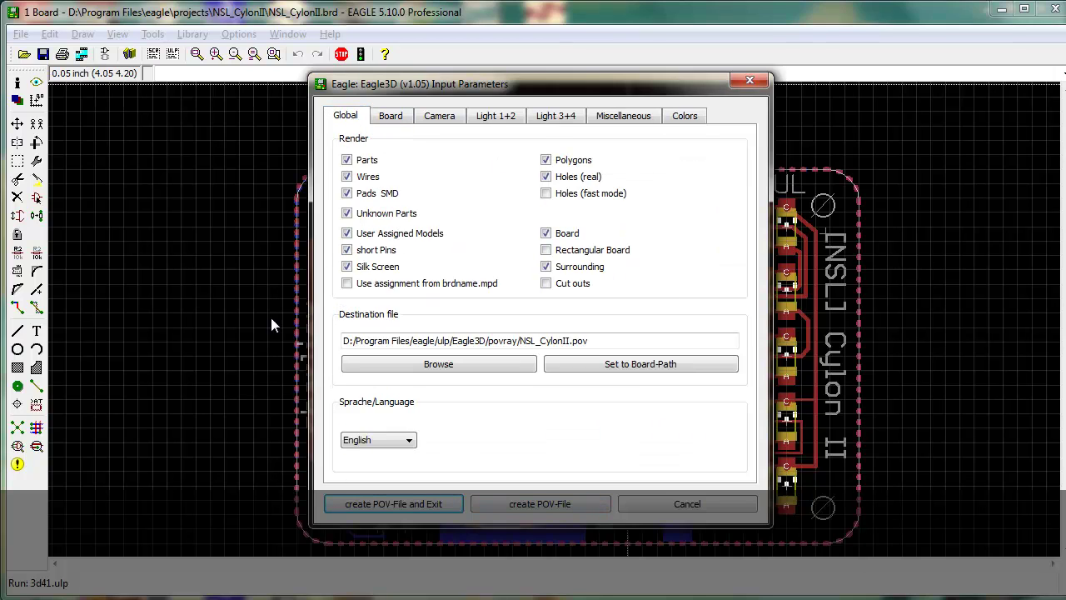
left_click(527, 503)
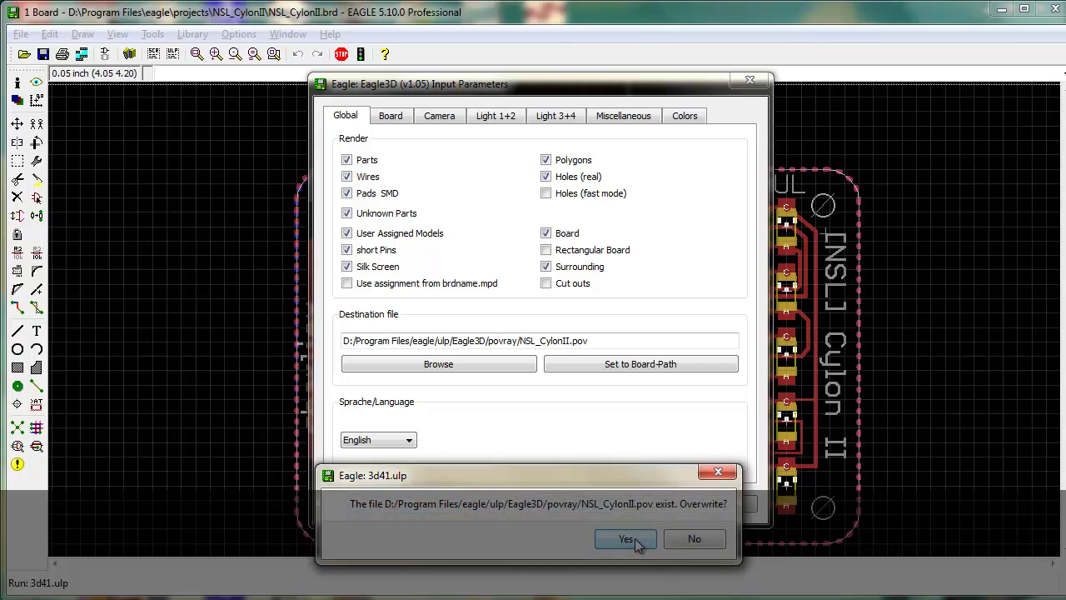
left_click(631, 541)
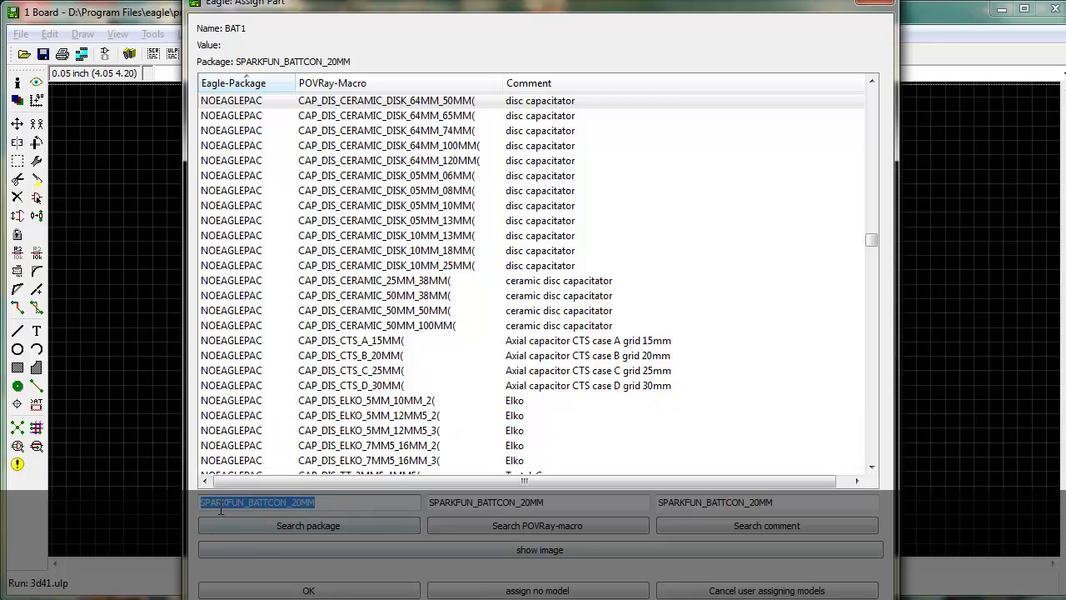
left_click(538, 593)
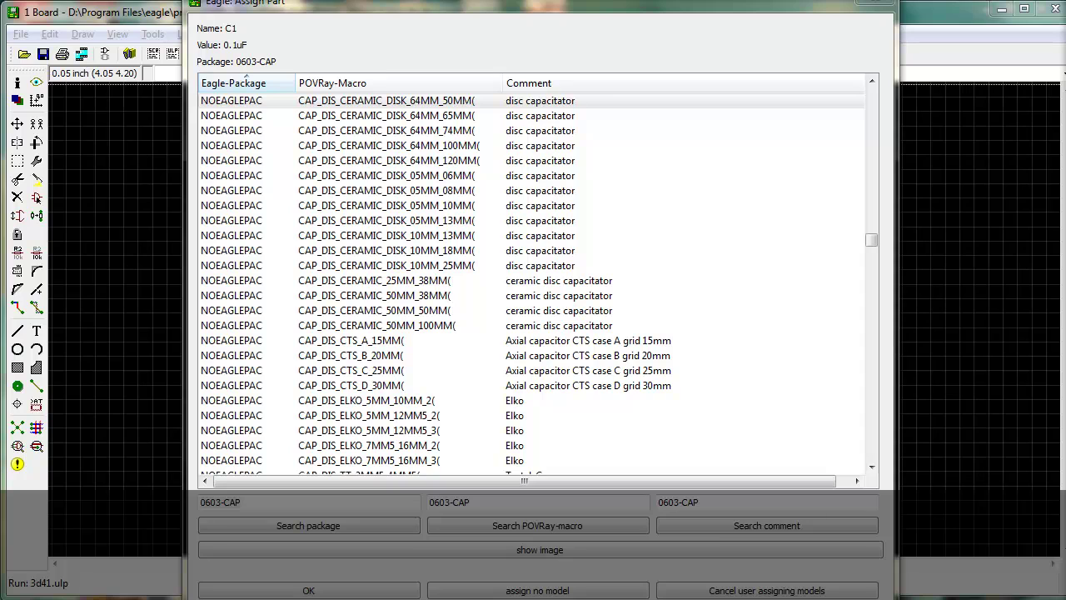
Search the POVRay macros for 0603 and assign the SMD Capacitor 0603 model CAP_SMD_CHIP_0603 to capacitor C1.
left_click_drag(716, 503, 594, 502)
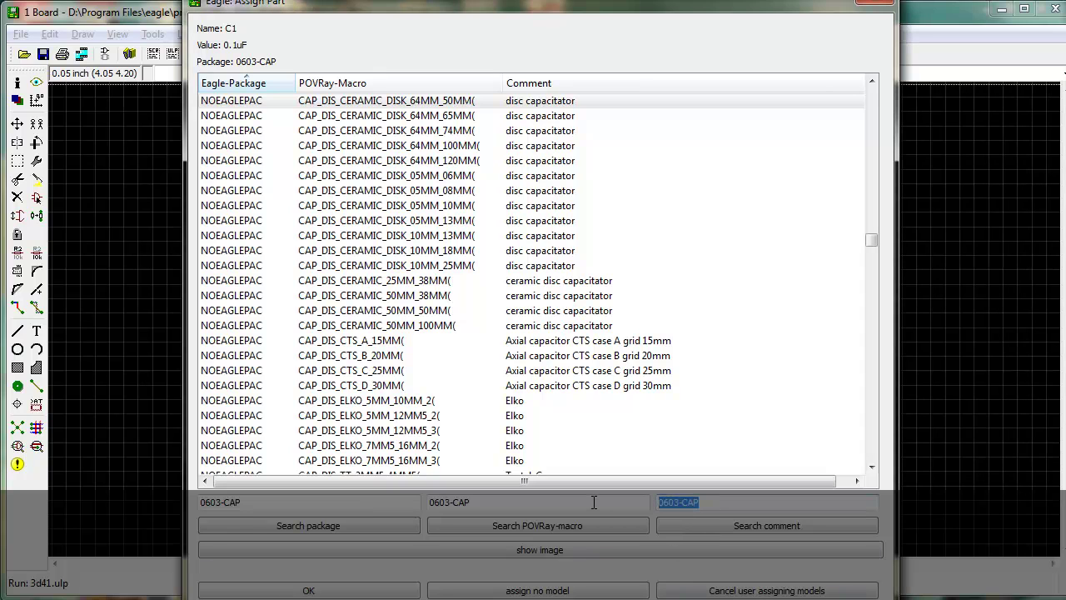
left_click(418, 82)
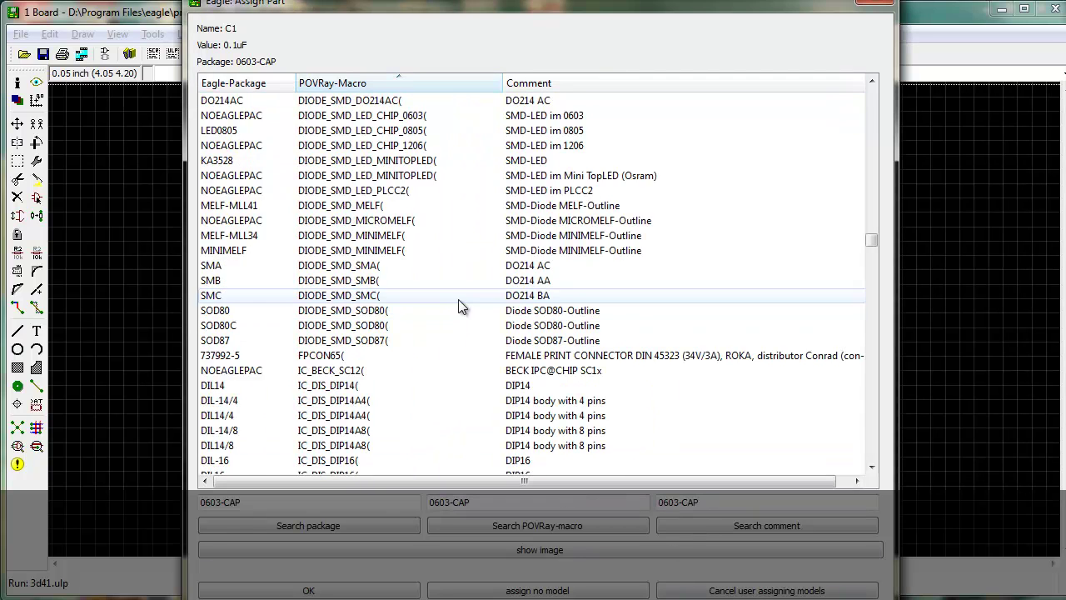
left_click_drag(471, 501, 304, 508)
type("0603")
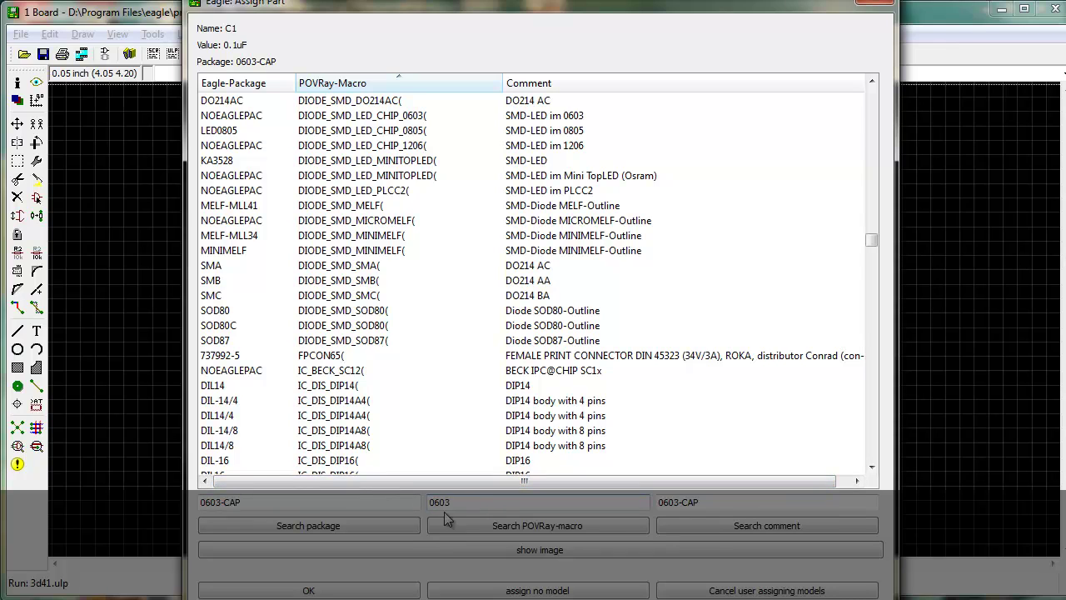
left_click(496, 524)
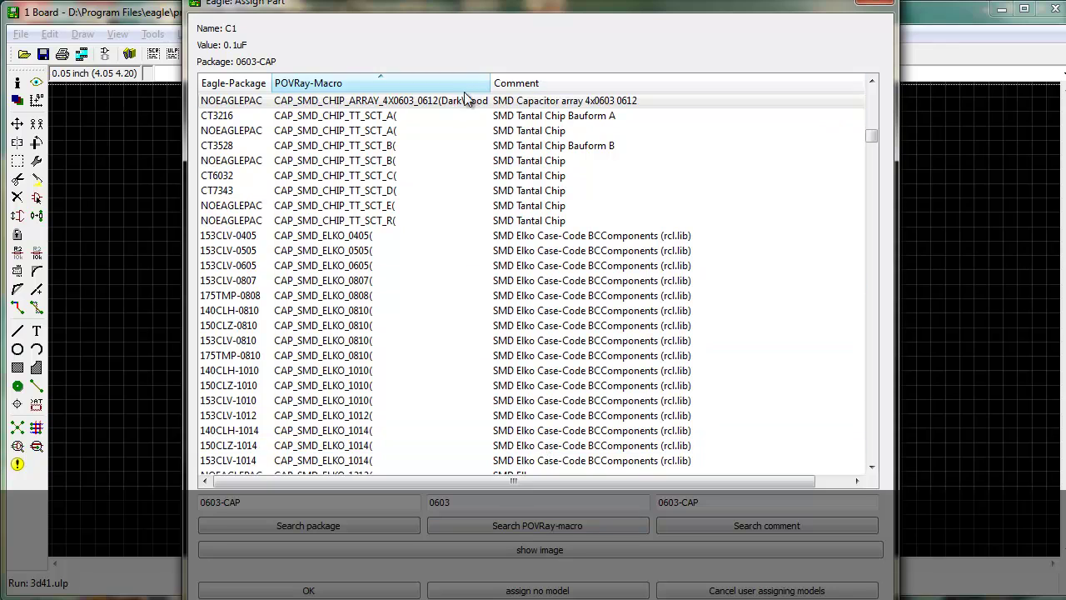
left_click(413, 102)
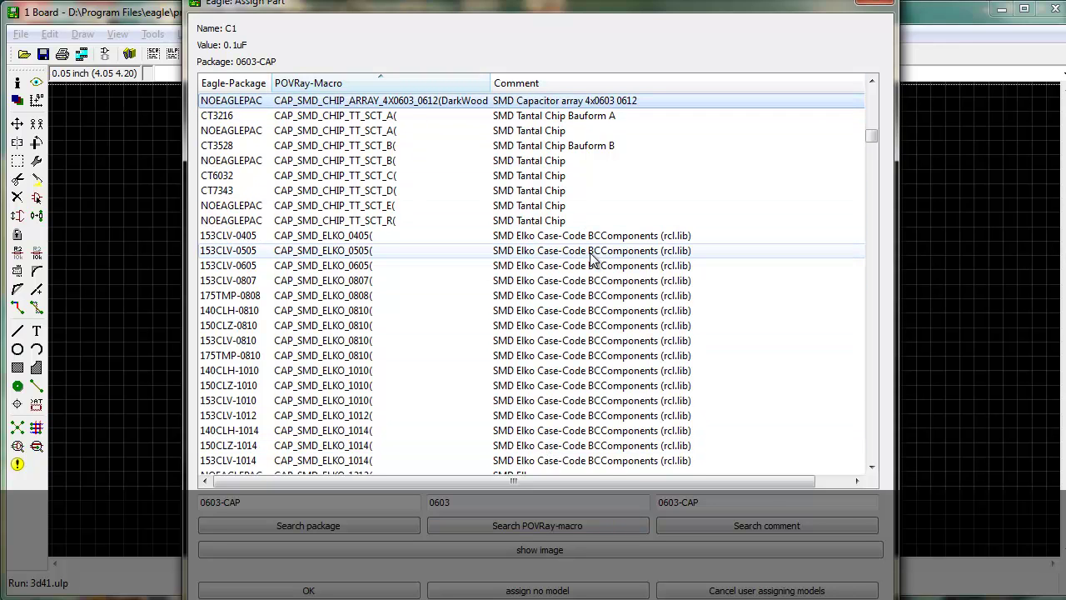
scroll(591, 254, "up", 4)
scroll(593, 255, "up", 1)
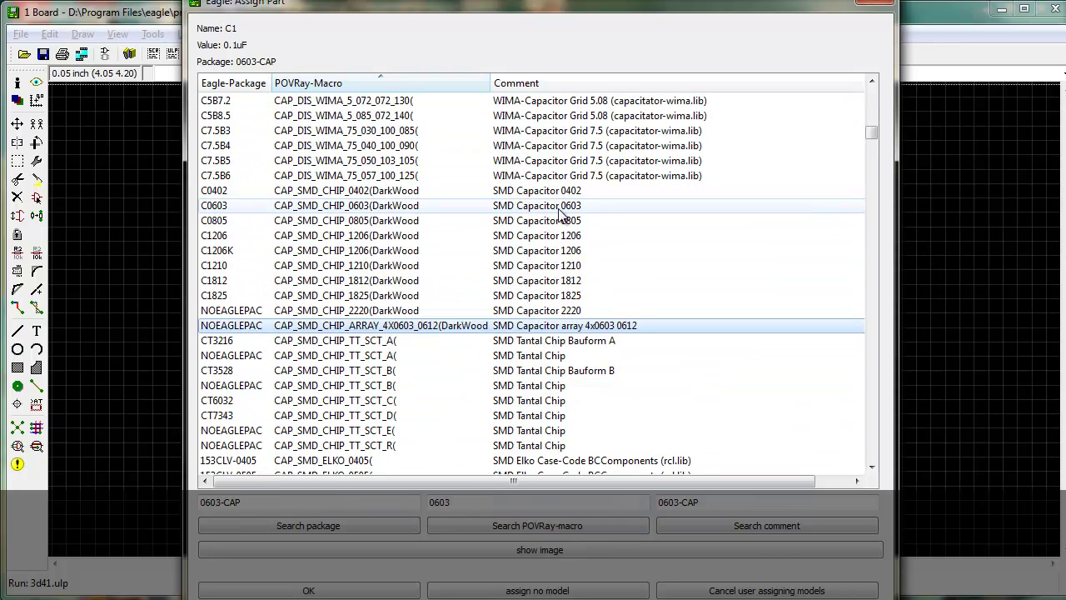
left_click(470, 208)
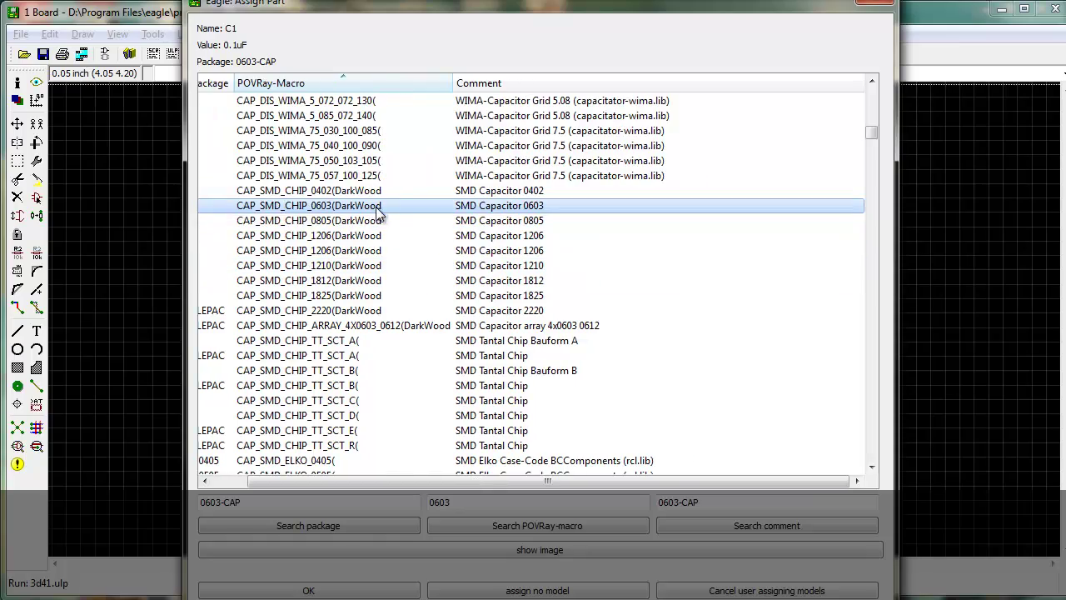
left_click(319, 591)
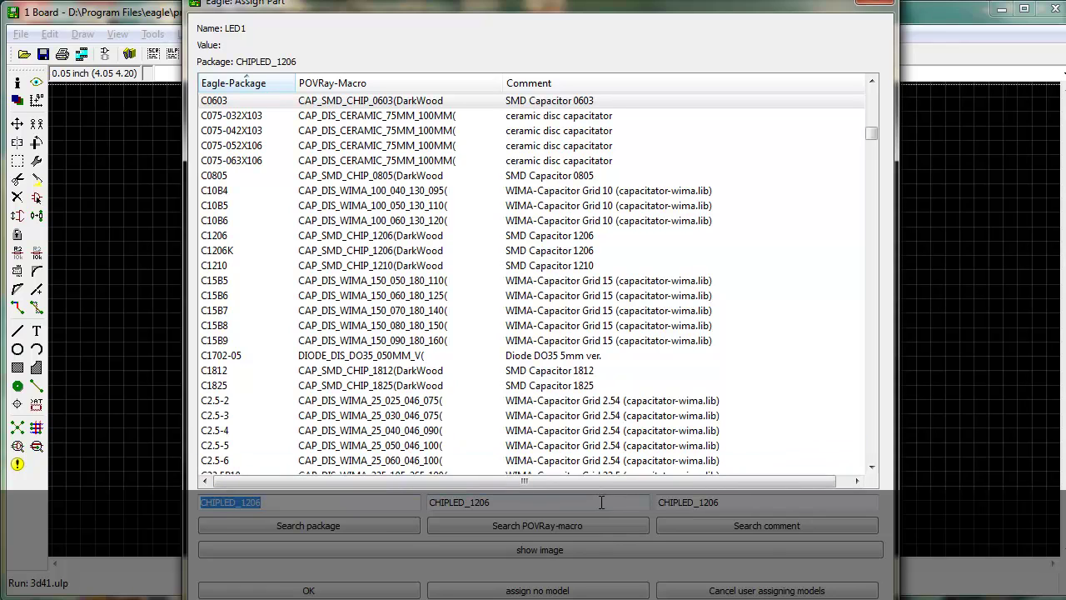
Search the POVRay macros for diode_dis and look through the diode entries for a model suitable for LED1.
left_click_drag(498, 502, 348, 473)
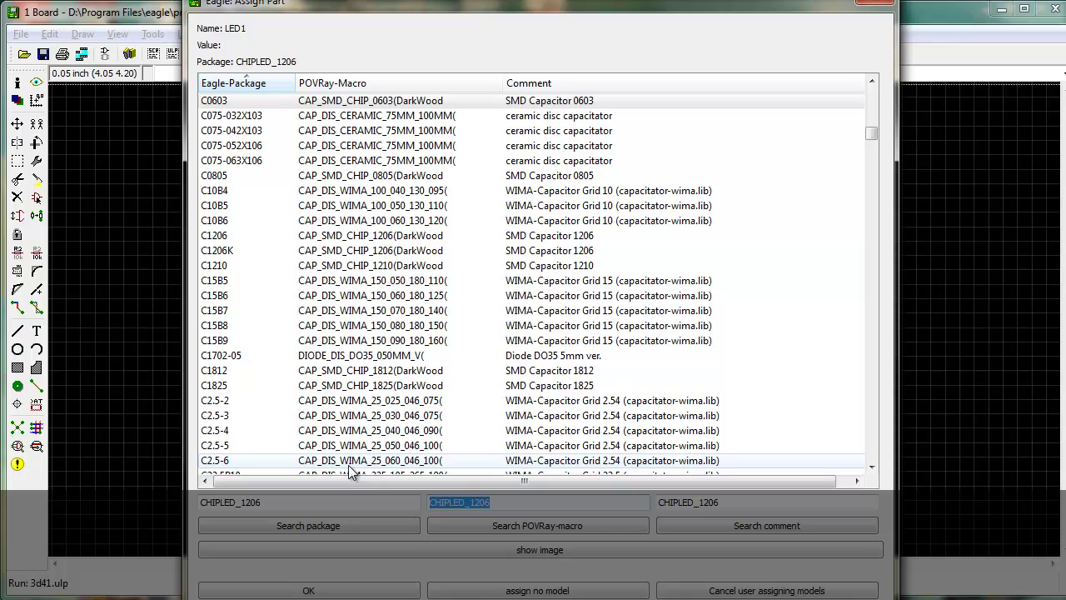
type("diode_dis")
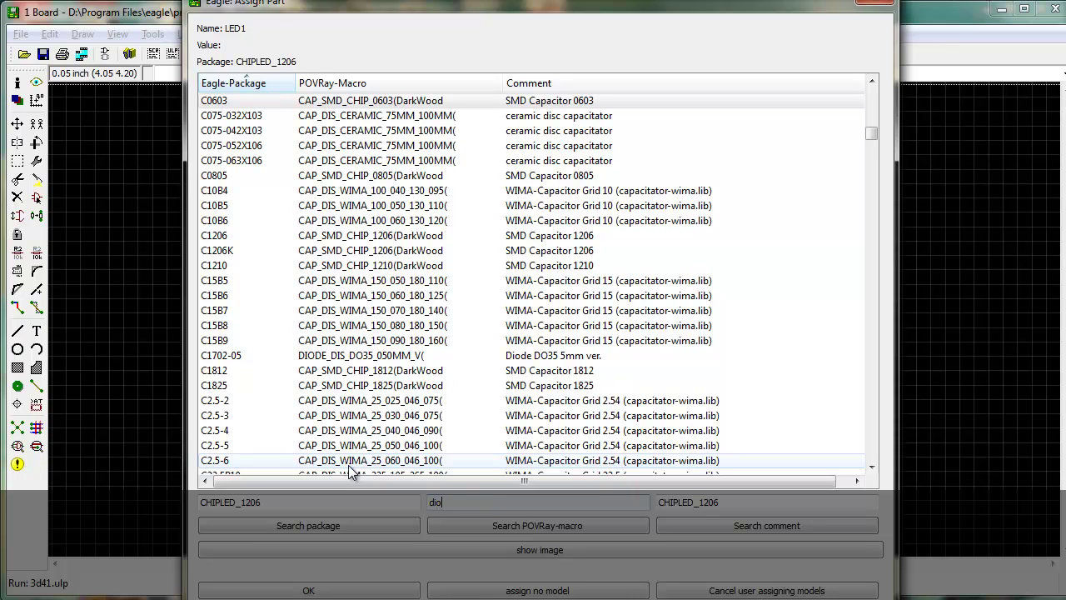
left_click(537, 525)
scroll(393, 287, "down", 3)
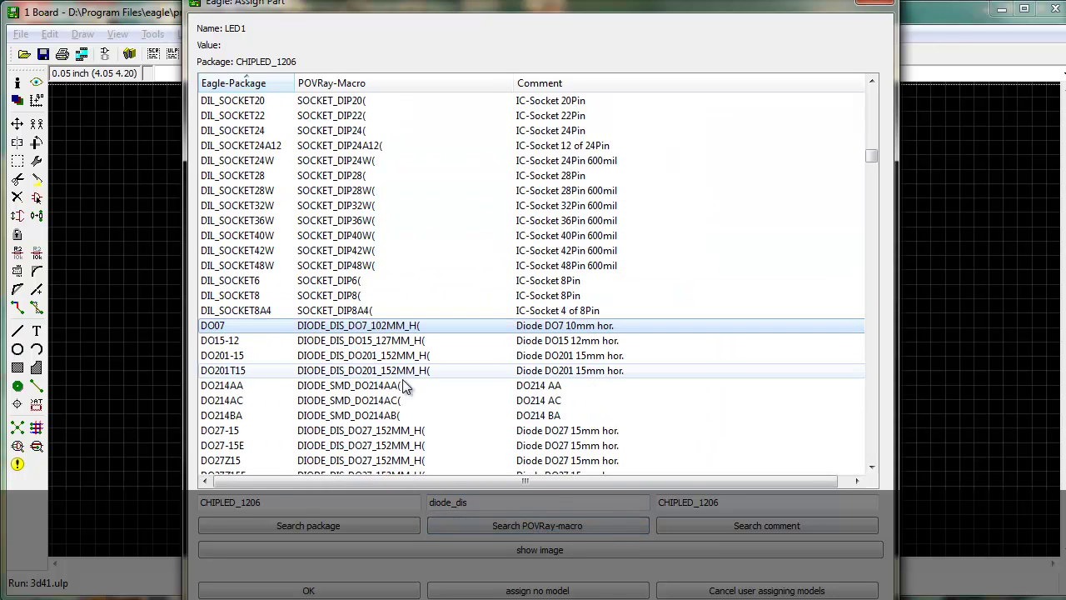
scroll(408, 354, "down", 2)
scroll(400, 328, "down", 2)
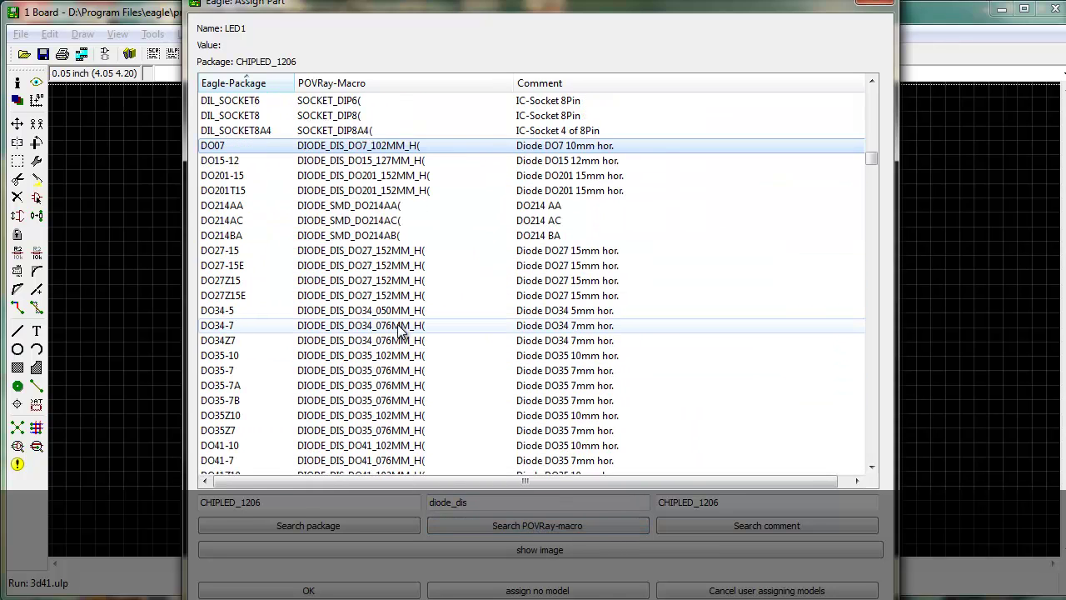
scroll(425, 308, "down", 3)
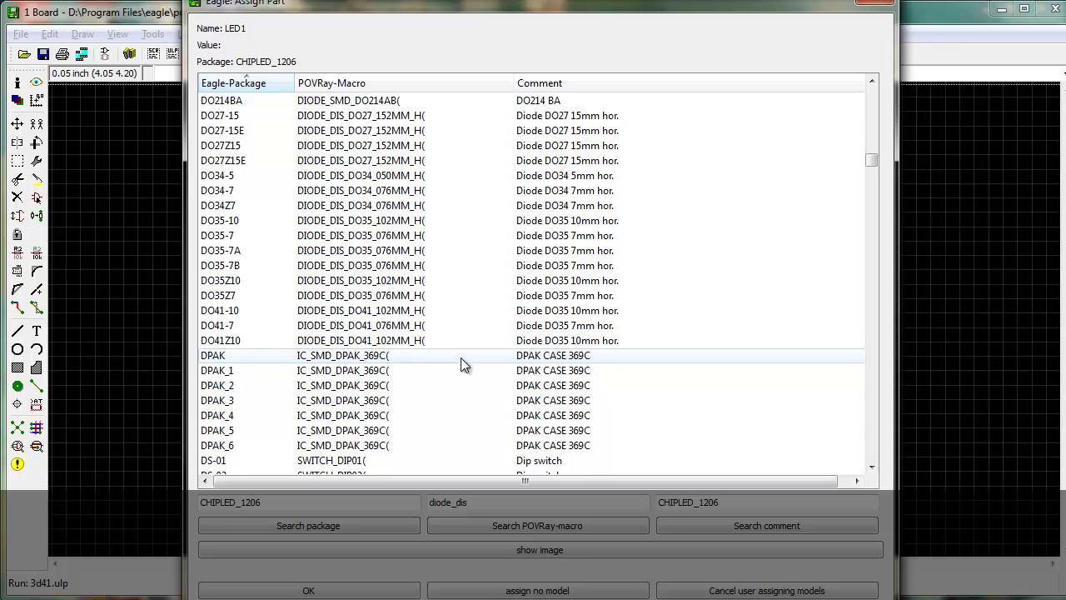
scroll(460, 358, "up", 5)
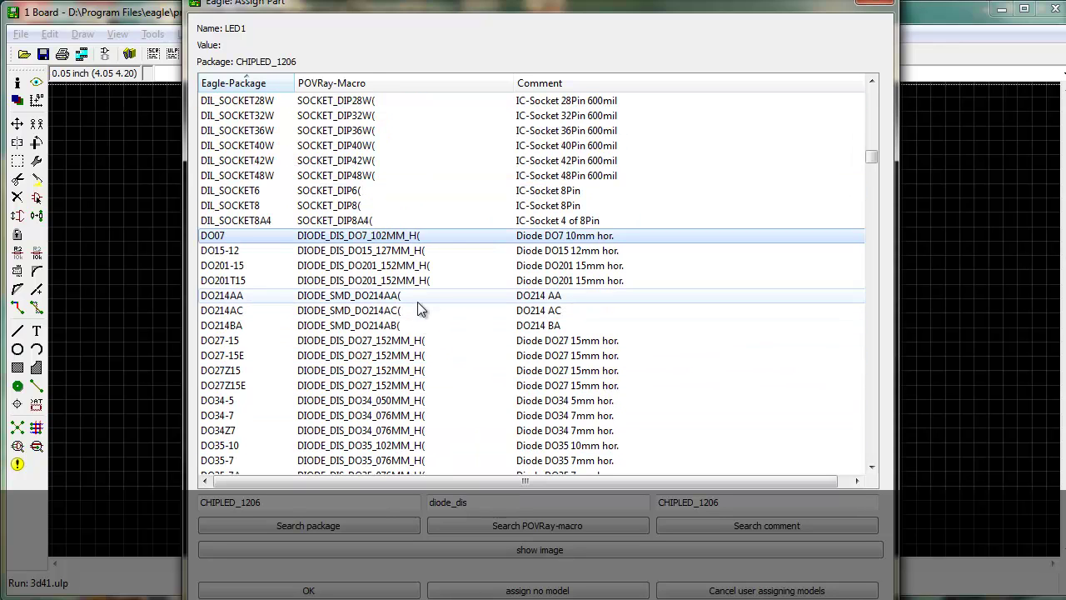
scroll(433, 379, "down", 7)
scroll(433, 379, "down", 4)
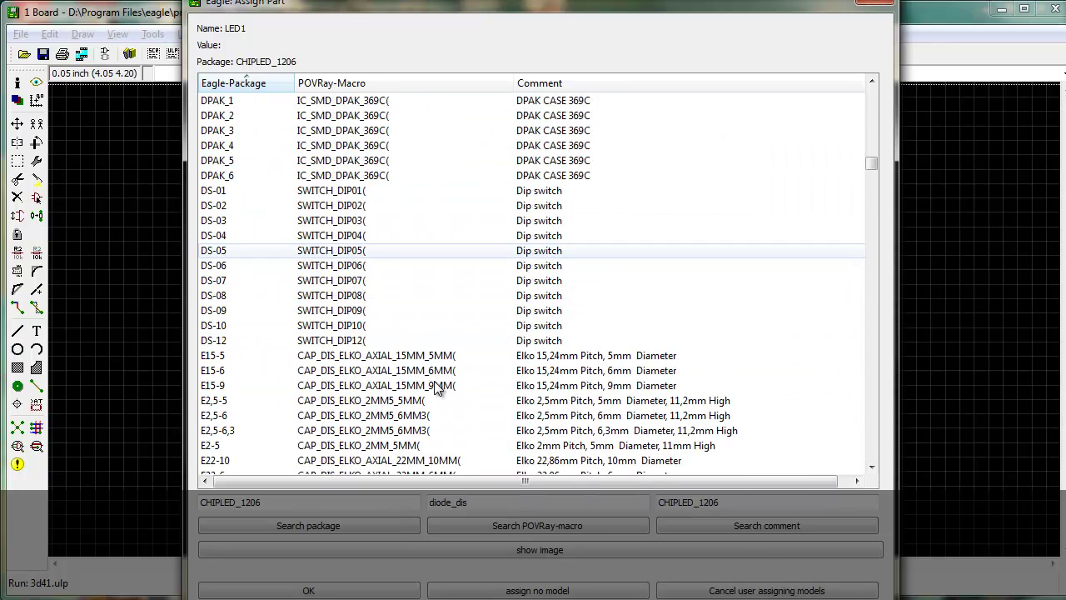
scroll(428, 157, "up", 3)
Sort the models by POVRay macro and assign DIODE_DIS_LED_RECT_2_5MM to LED1 in Red, transparency 5, raised by 0.
left_click(341, 83)
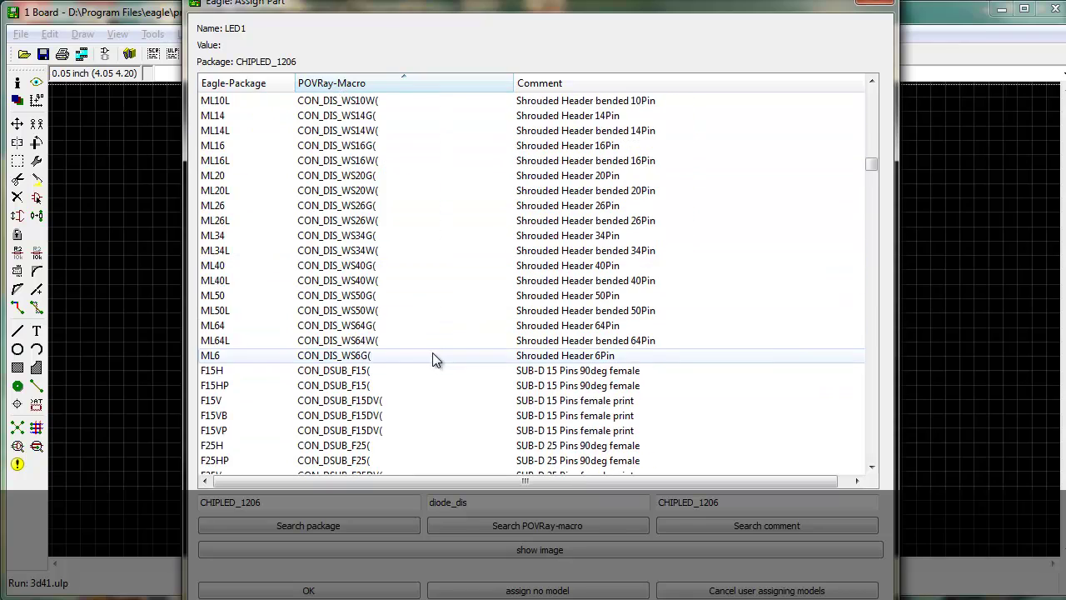
scroll(431, 367, "down", 13)
scroll(428, 391, "down", 7)
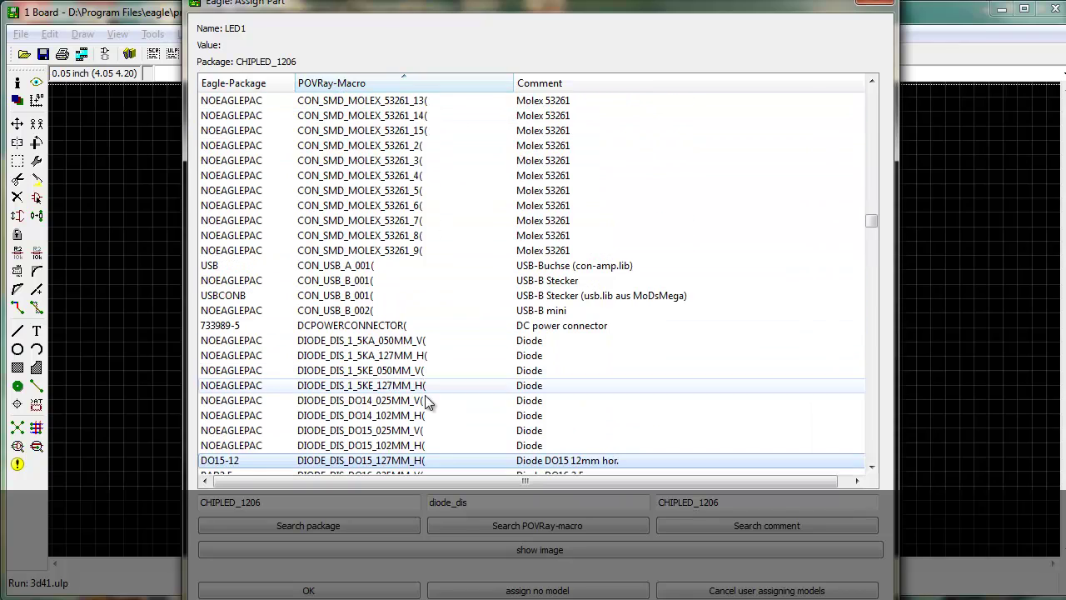
scroll(428, 401, "down", 5)
scroll(450, 340, "down", 9)
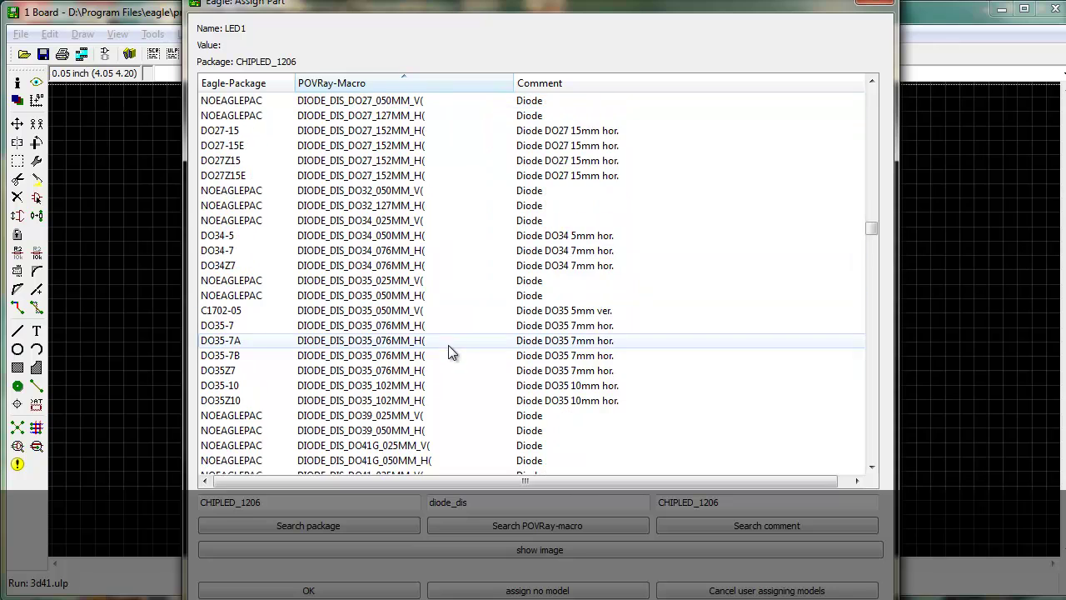
scroll(447, 358, "down", 7)
left_click(404, 344)
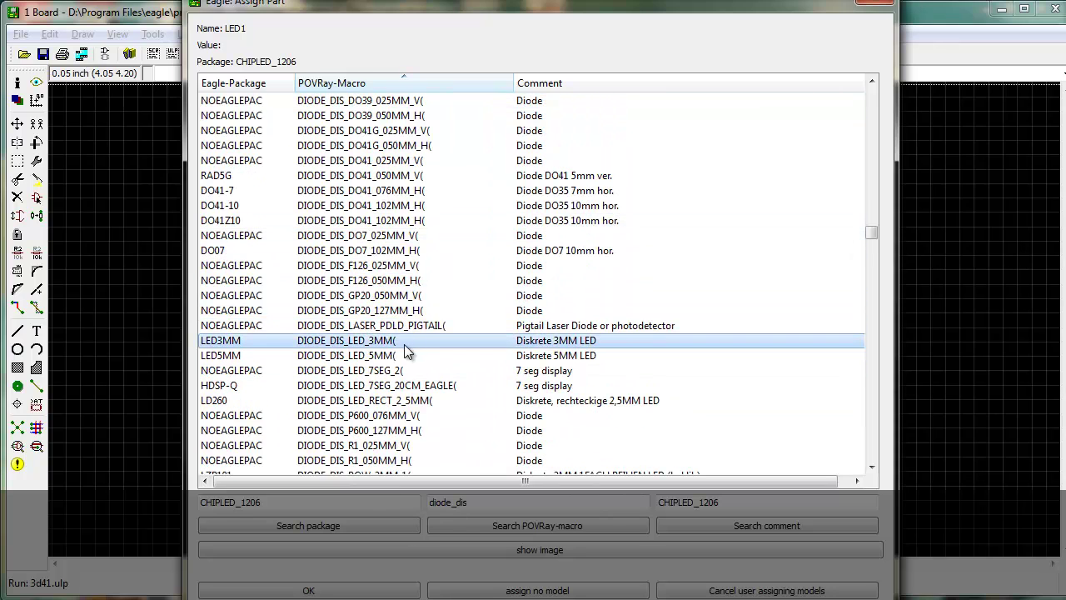
left_click(417, 354)
scroll(436, 365, "down", 1)
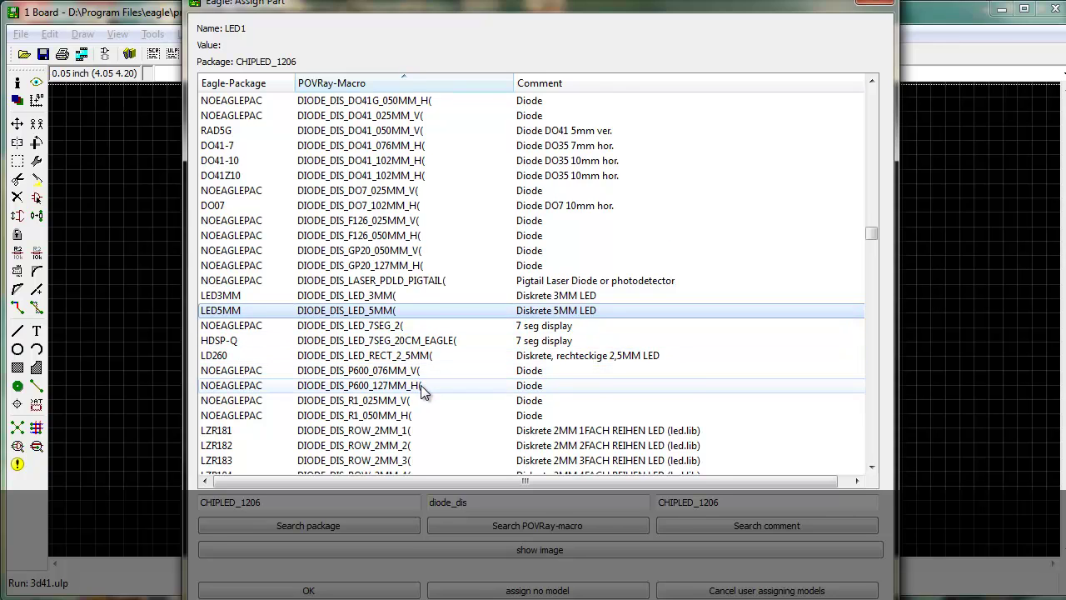
scroll(420, 385, "down", 1)
left_click(428, 310)
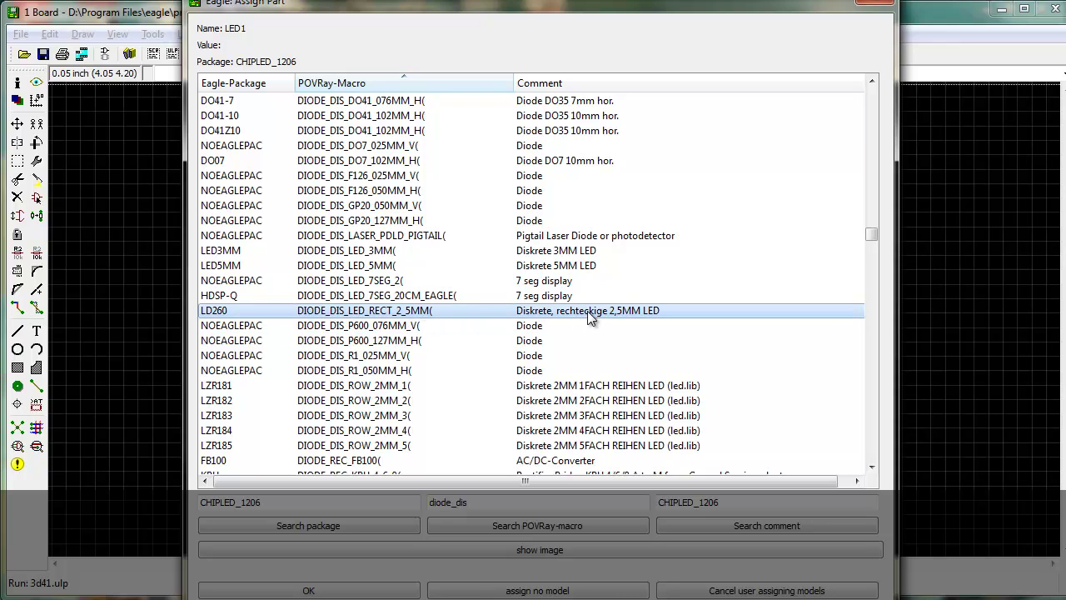
left_click(312, 590)
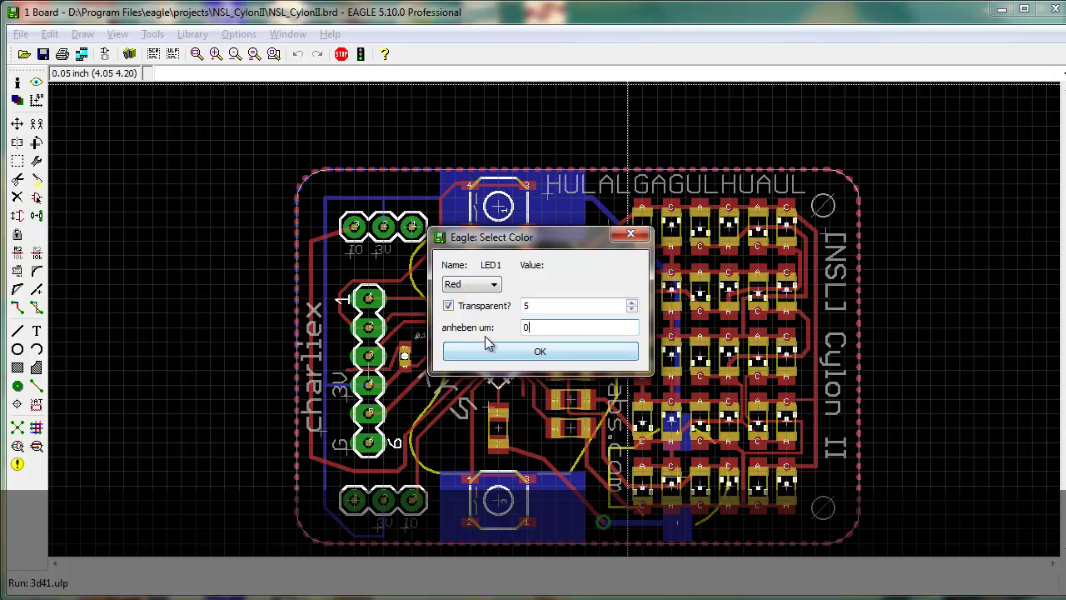
left_click(540, 351)
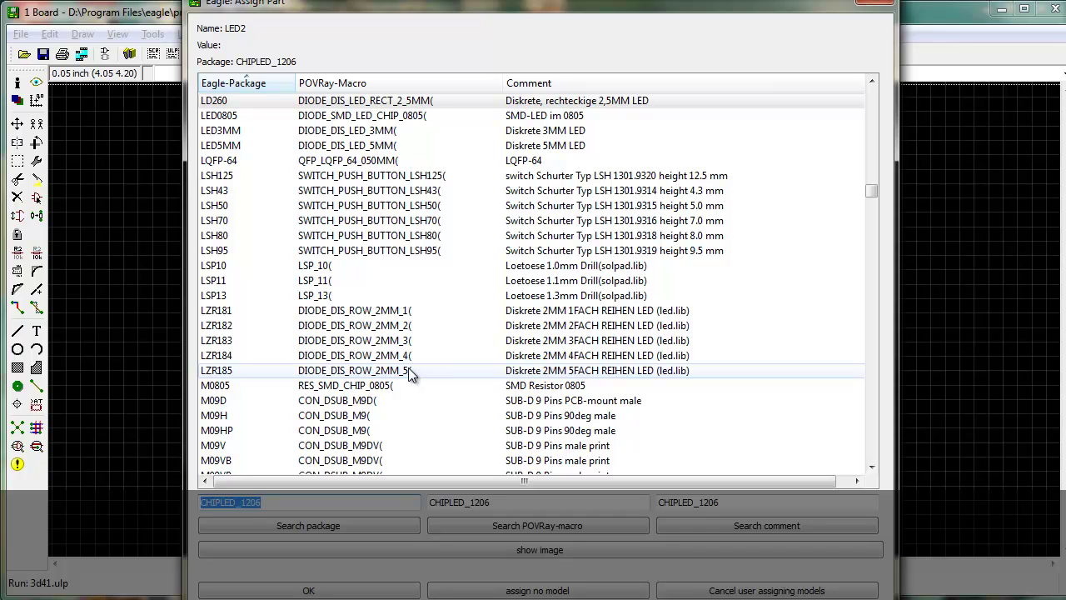
Assign the rectangular DIODE_DIS_LED_RECT_2_5MM model to LED2, LED3 and LED4, each in Red with transparency 5.
left_click(384, 106)
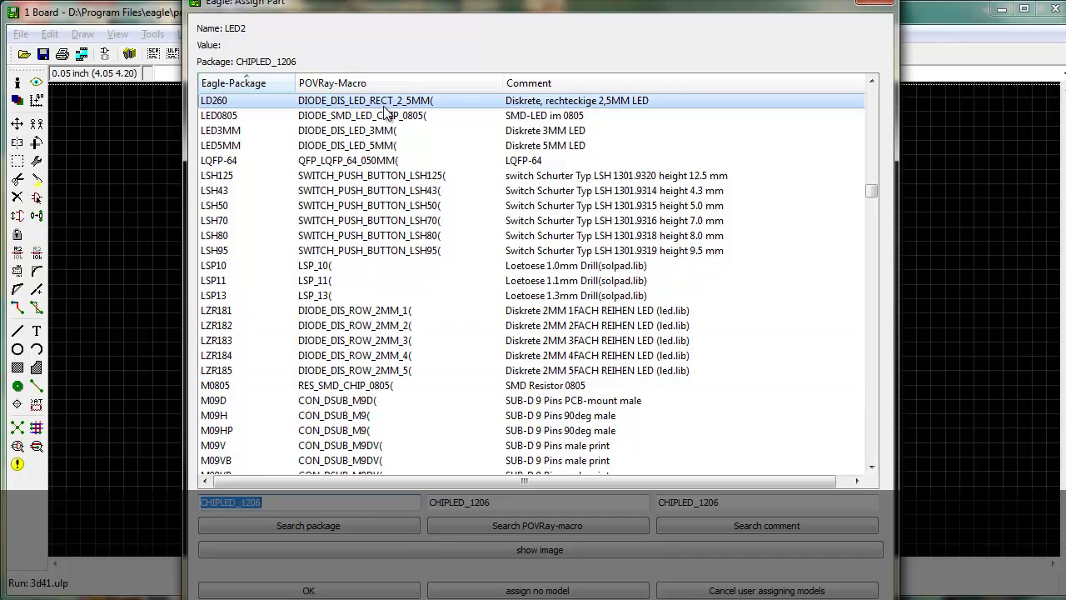
left_click(329, 592)
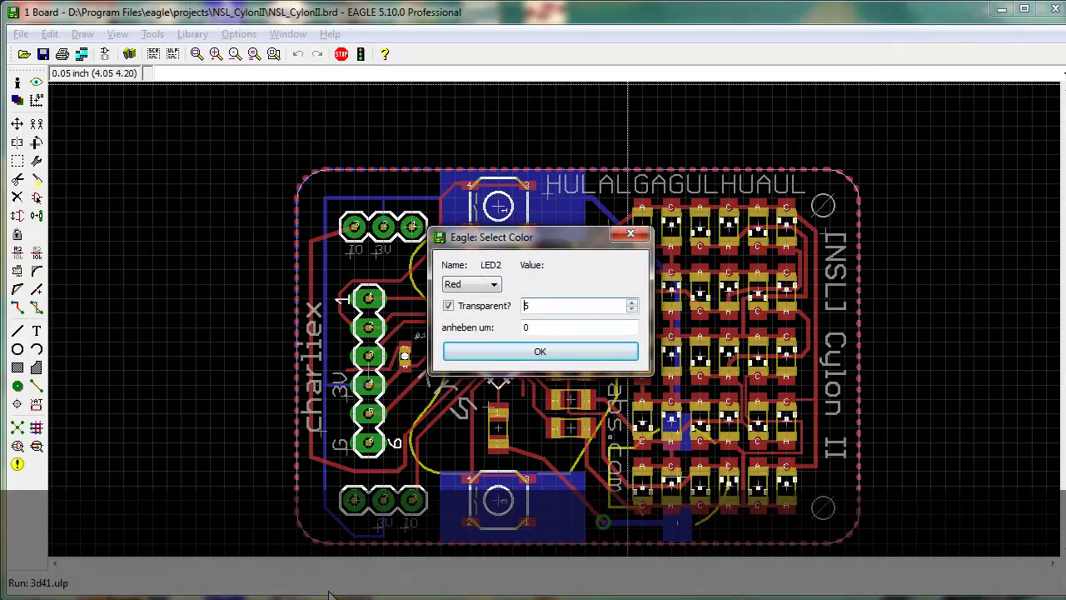
left_click(510, 351)
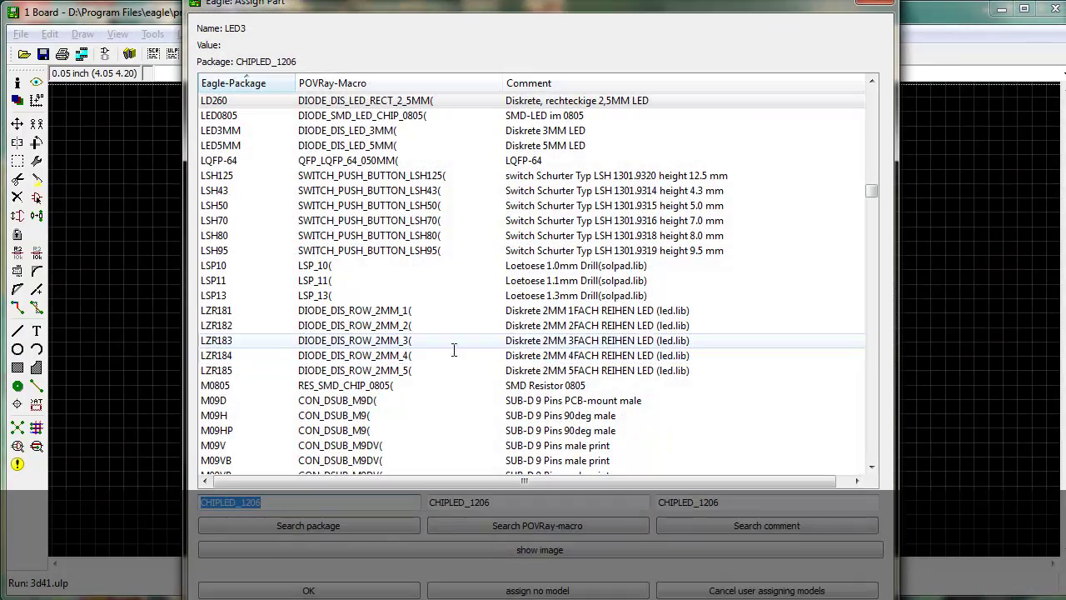
left_click(309, 590)
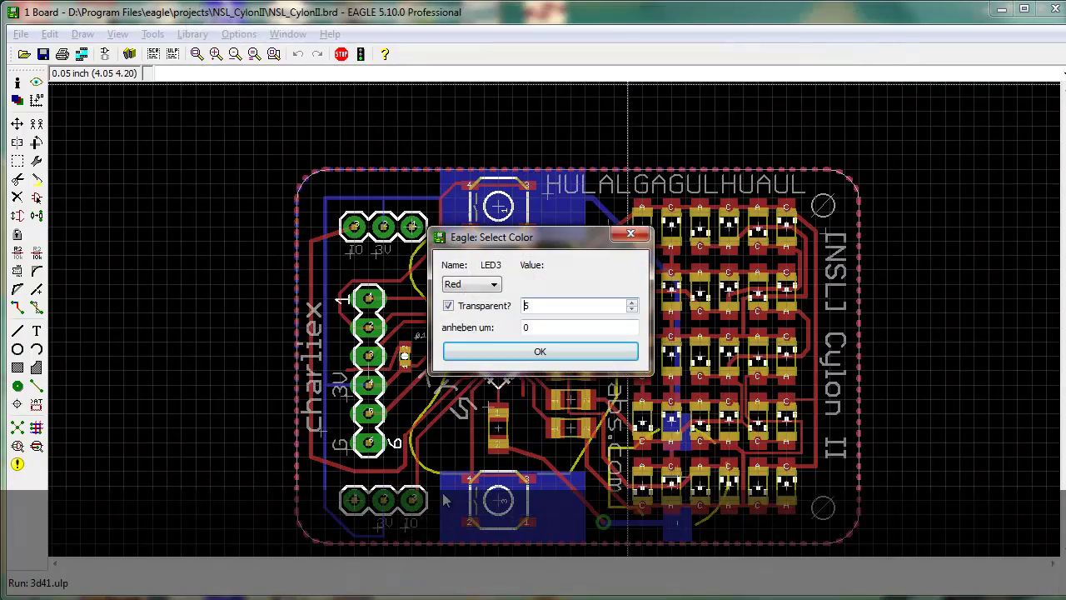
left_click(535, 353)
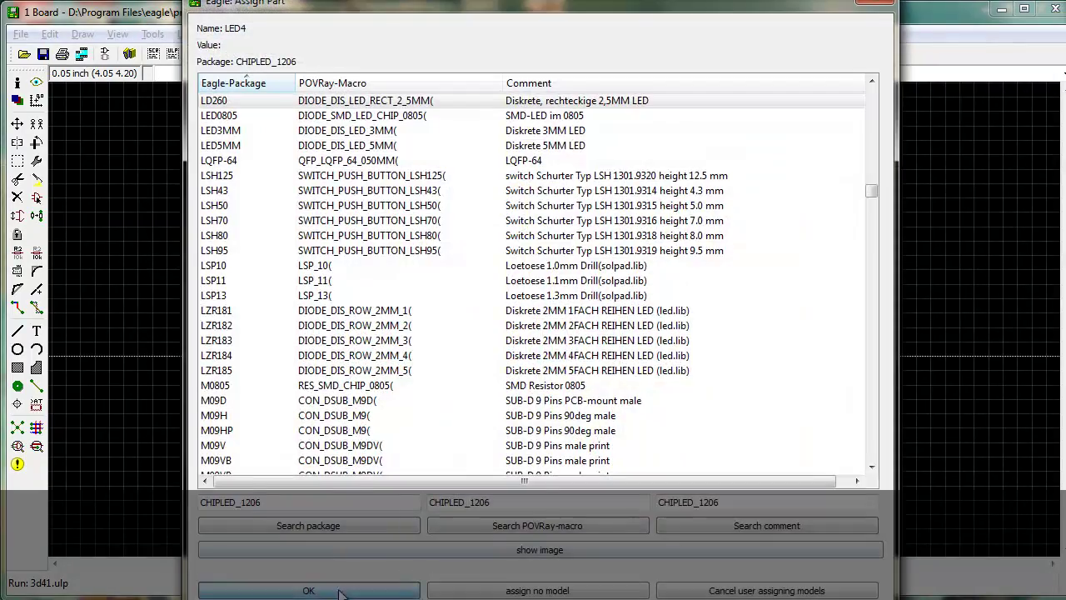
left_click(309, 591)
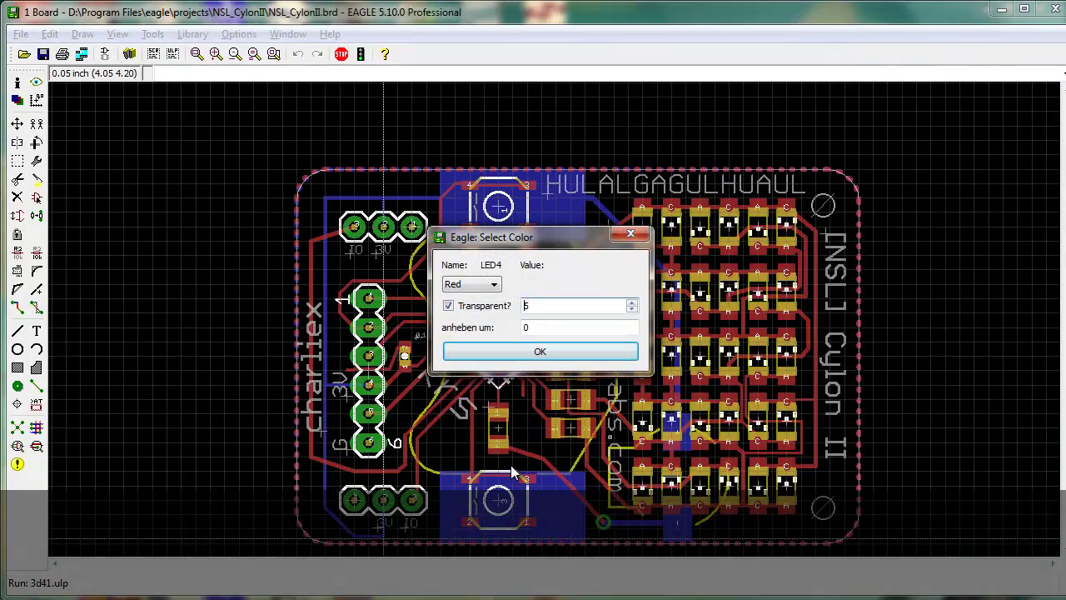
left_click(541, 349)
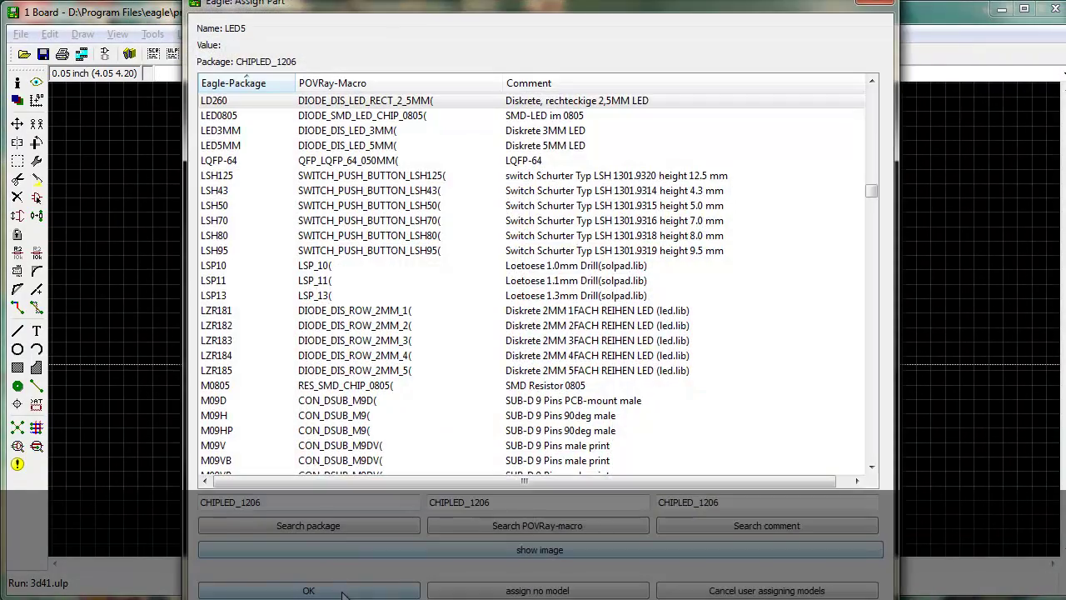
Assign the same rectangular 2.5 mm LED model to LED5 through LED8, accepting Red with transparency 5 for each.
left_click(309, 590)
left_click(532, 350)
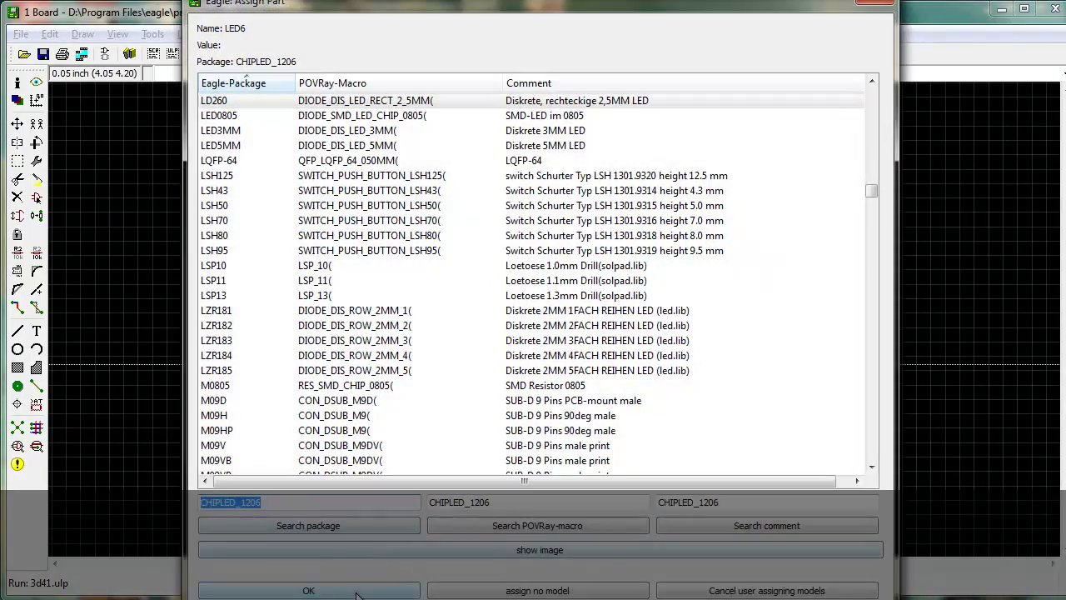
left_click(357, 593)
left_click(543, 356)
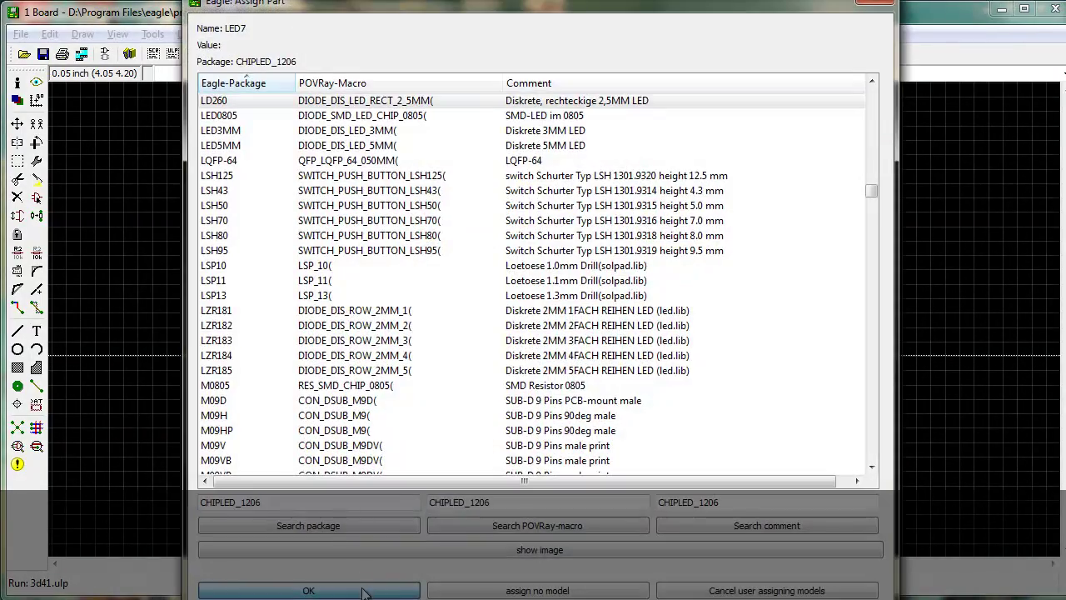
left_click(356, 575)
left_click(542, 355)
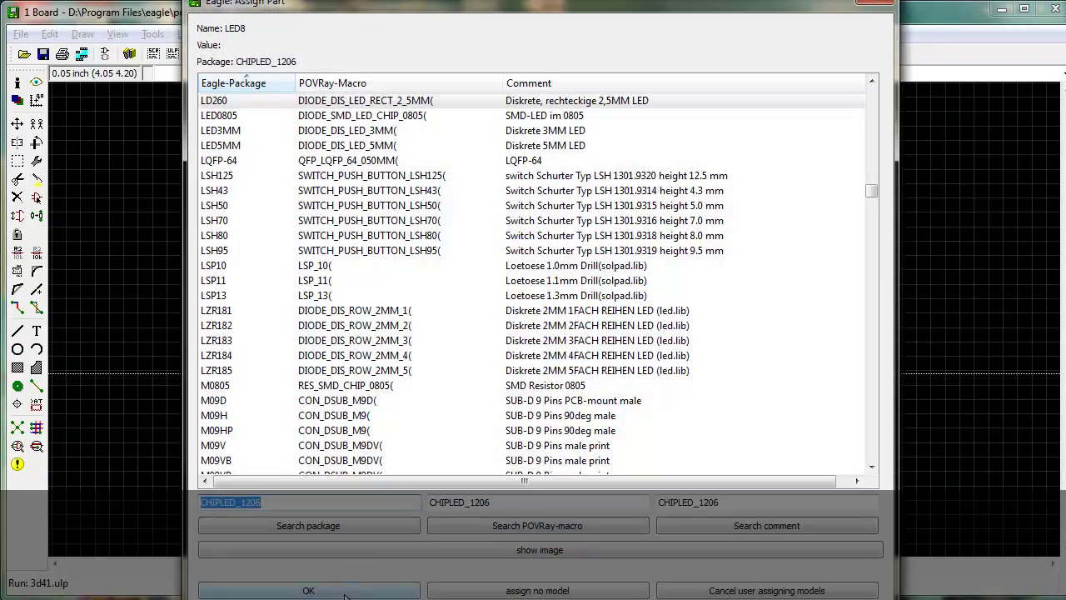
left_click(351, 578)
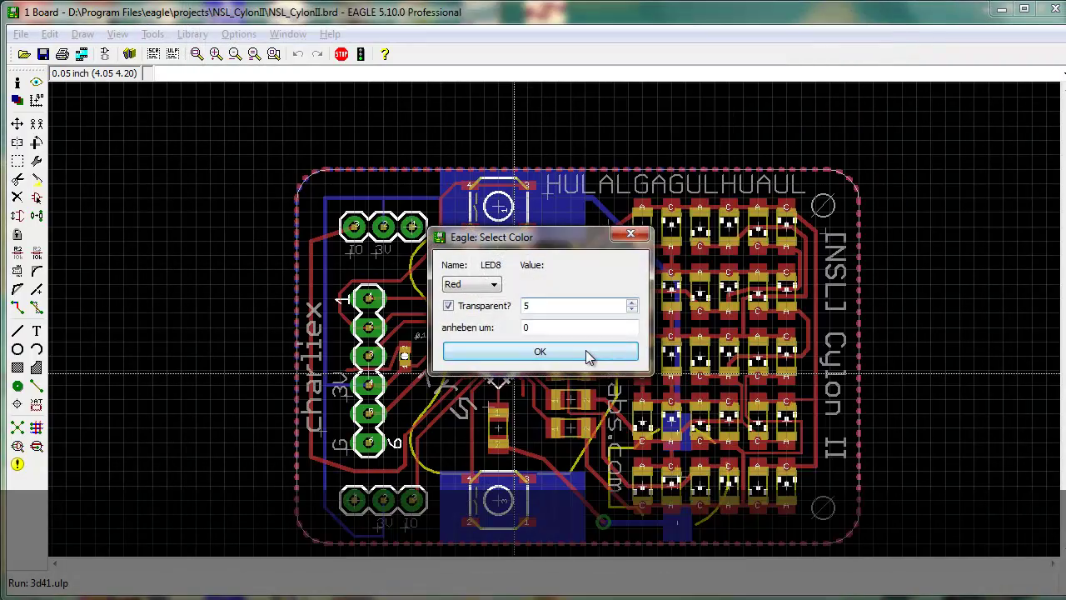
left_click(538, 353)
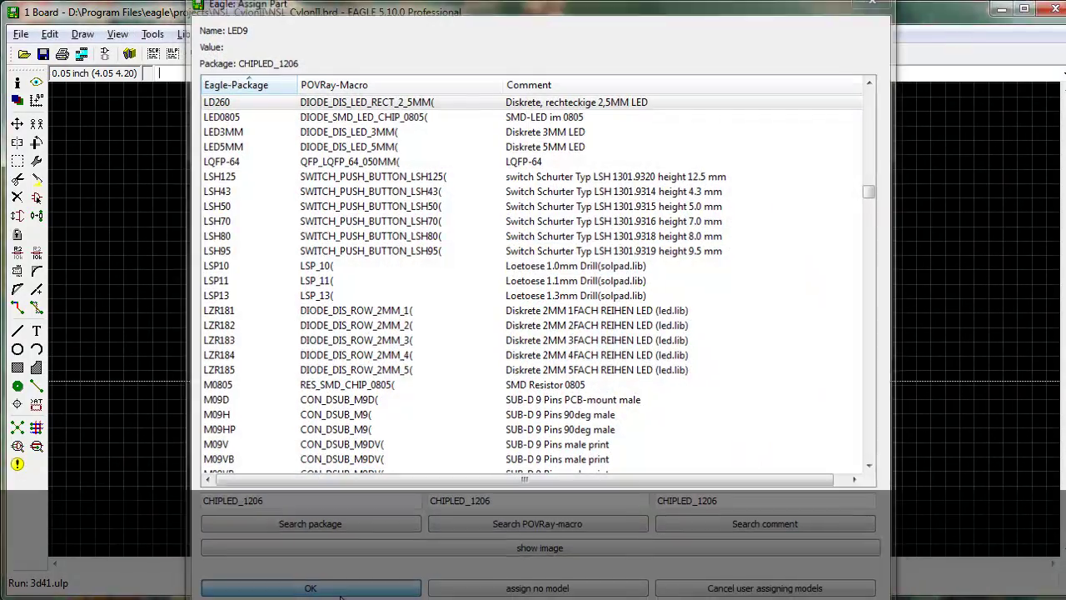
Assign the rectangular DIODE_DIS_LED_RECT_2_5MM model to LED9 through LED13, accepting Red with transparency 5 for each.
left_click(350, 590)
left_click(575, 349)
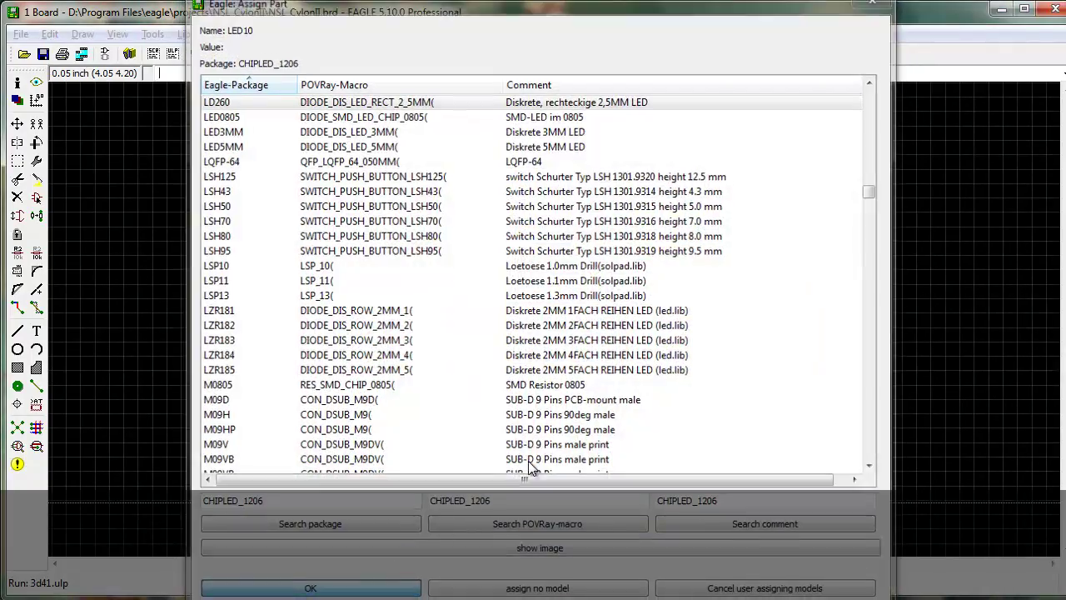
key("Return")
left_click(566, 352)
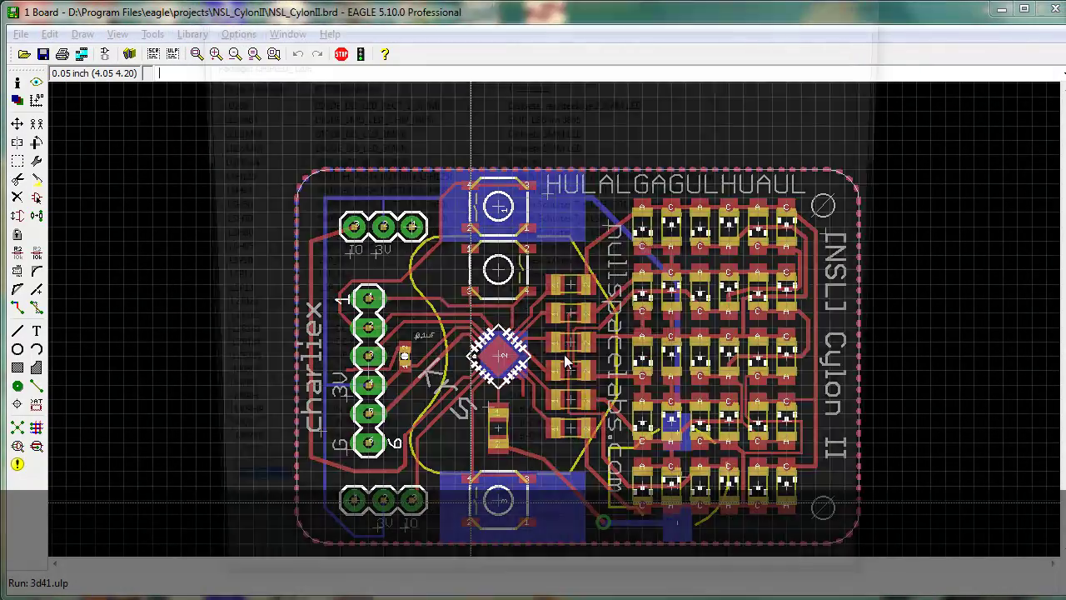
left_click(372, 591)
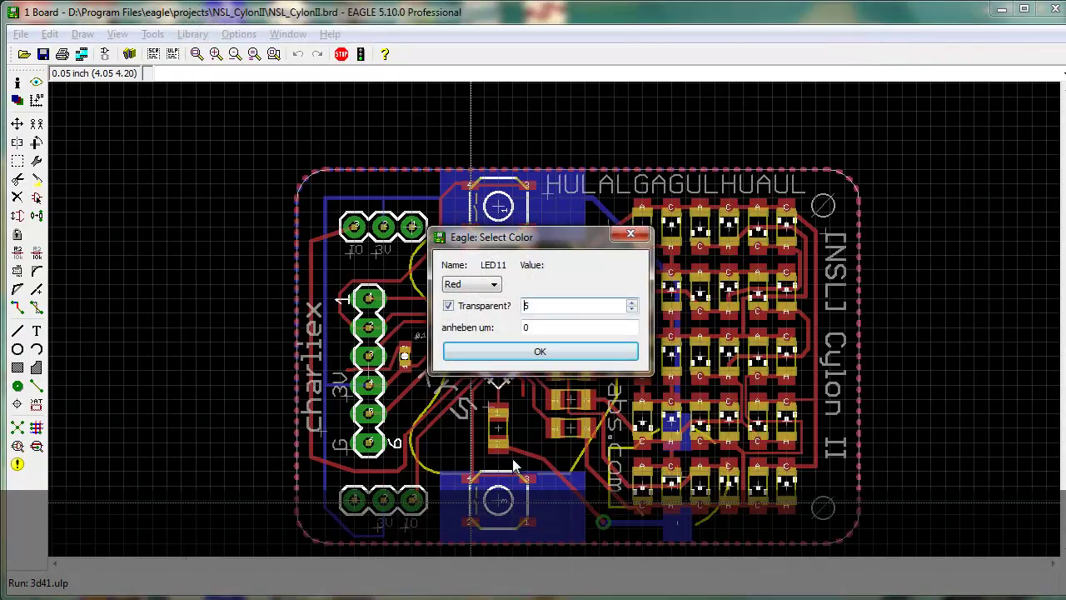
left_click(556, 352)
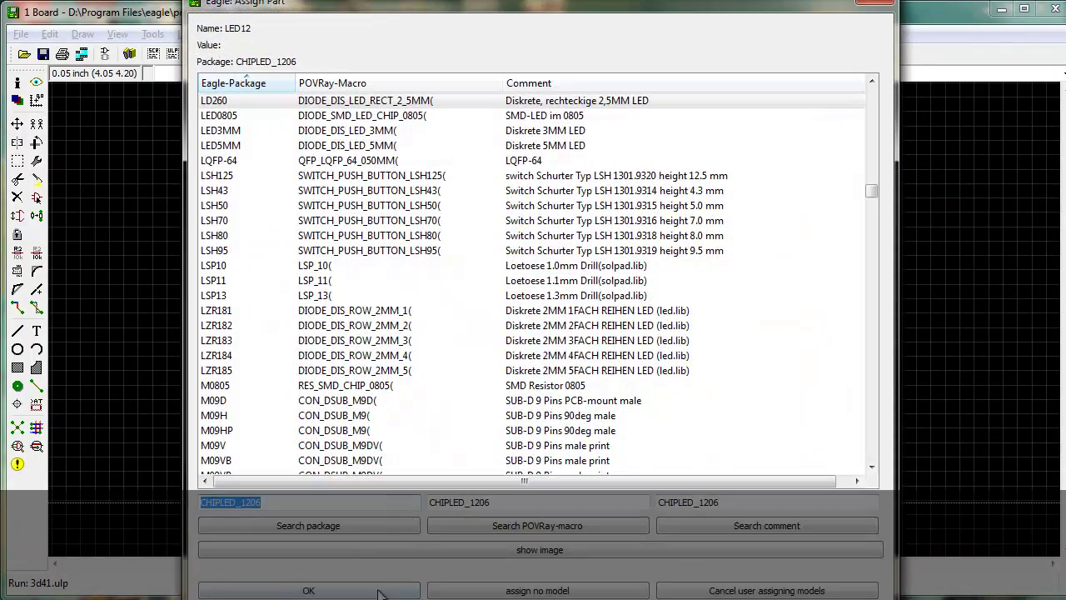
key("Return")
left_click(555, 359)
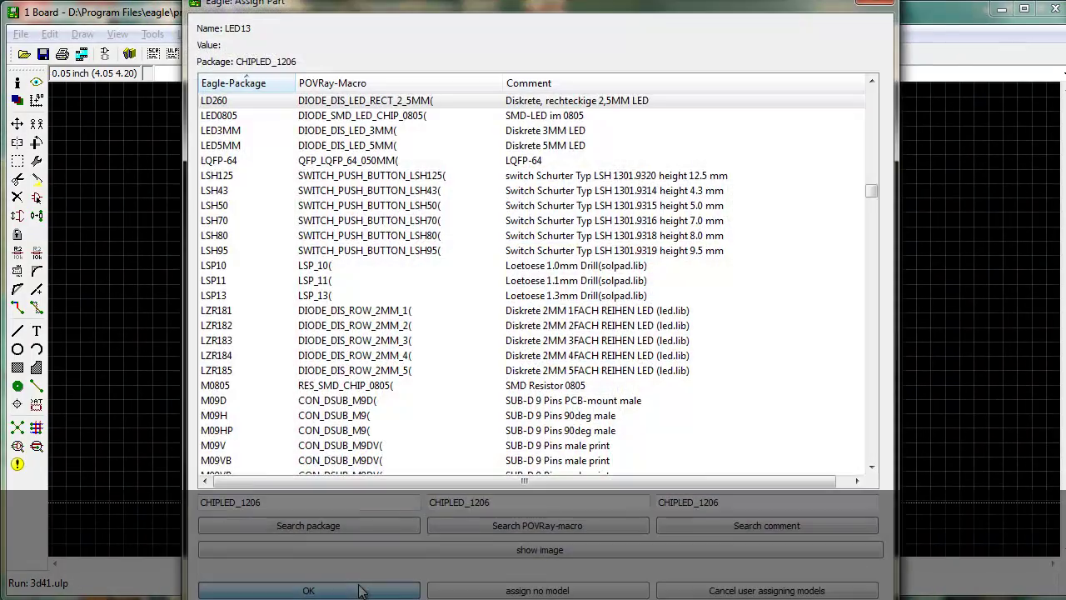
key("Return")
left_click(567, 352)
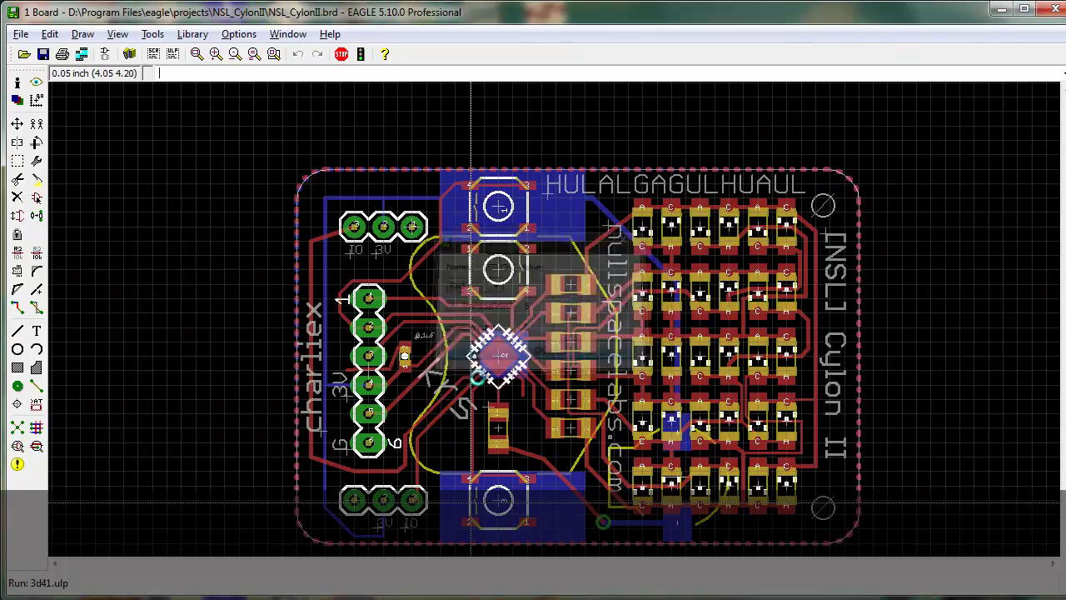
Assign the same DIODE_DIS_LED_RECT_2_5MM model to LED14 through LED18, each in Red with transparency 5 and raised by 0.
key("Return")
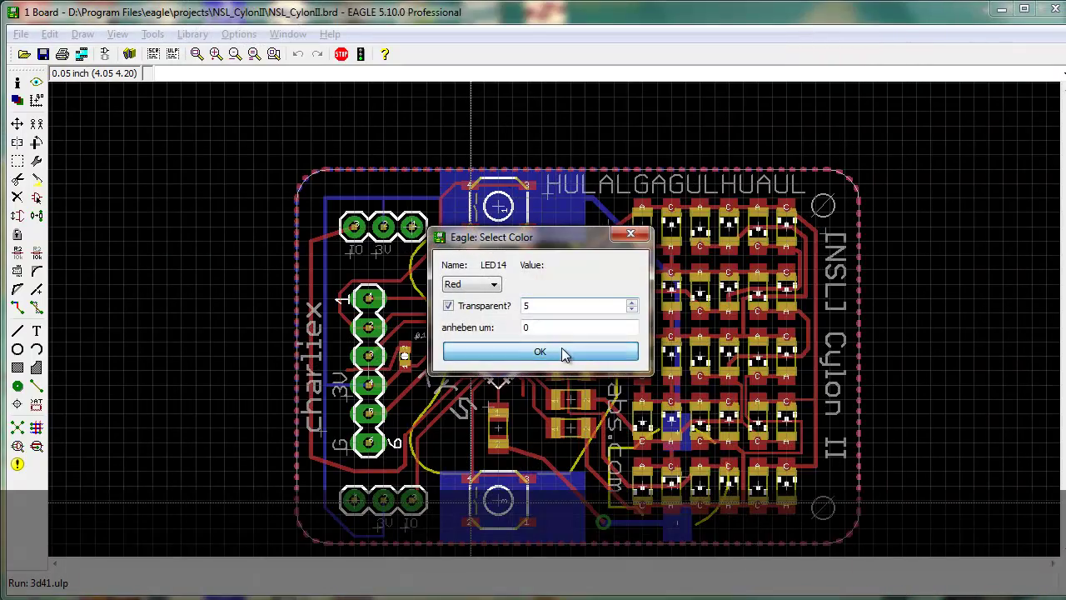
left_click(561, 350)
key("Return")
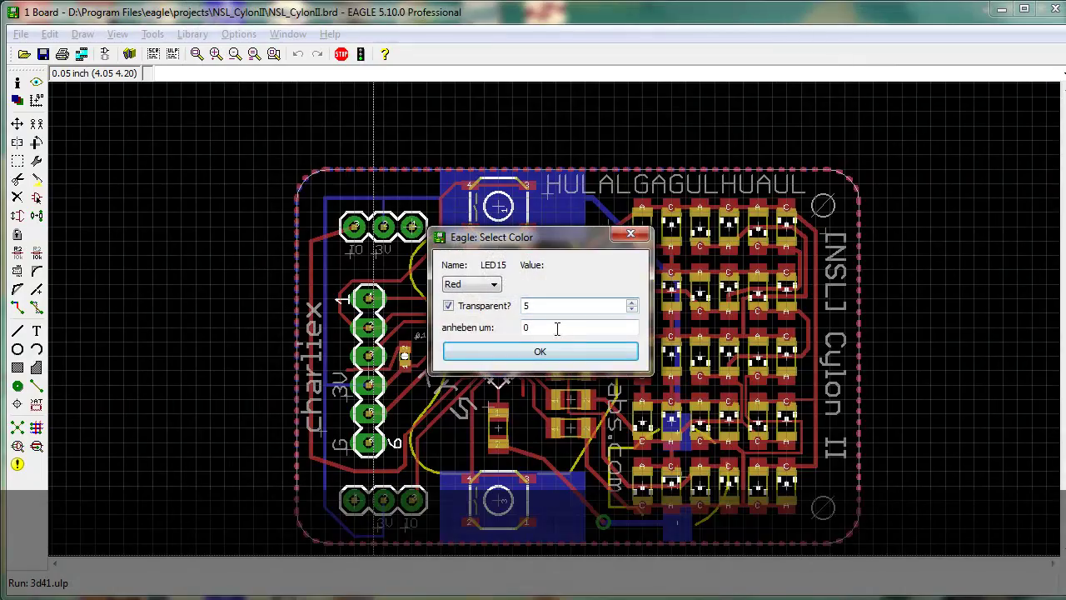
left_click(543, 350)
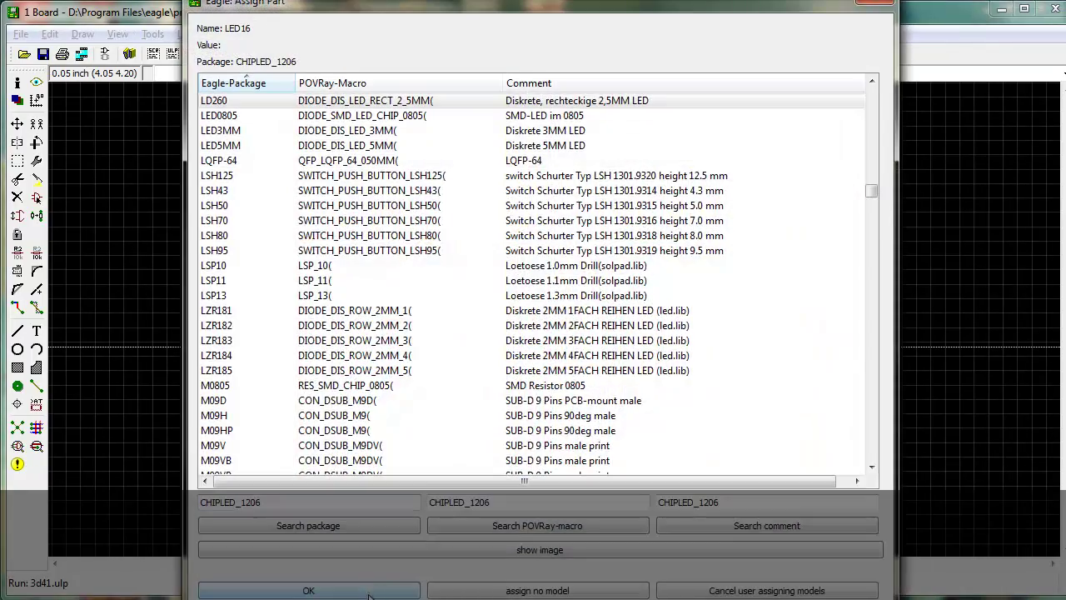
left_click(369, 591)
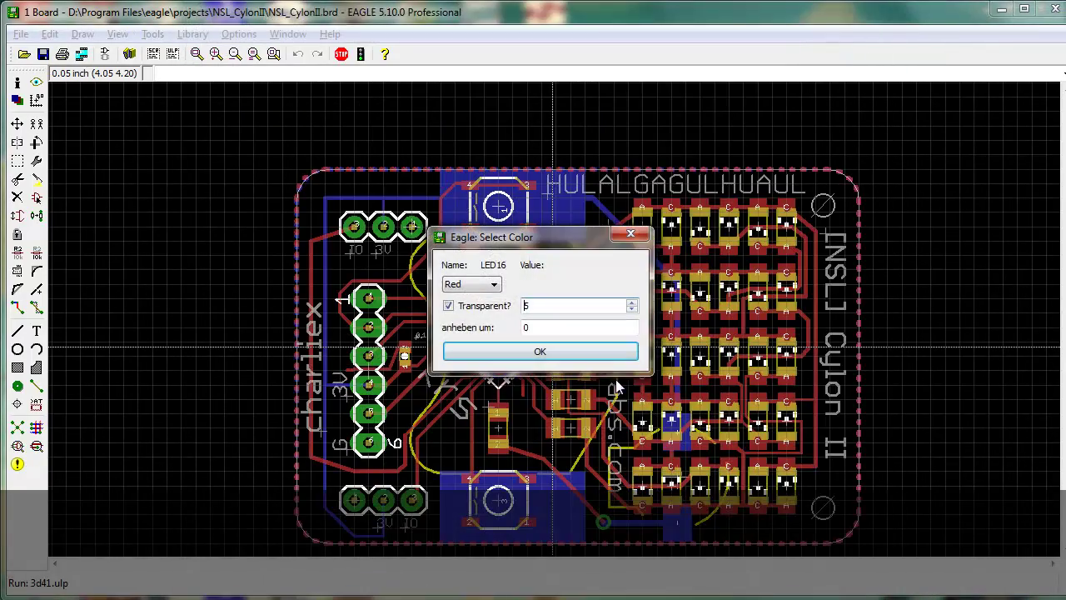
left_click(579, 356)
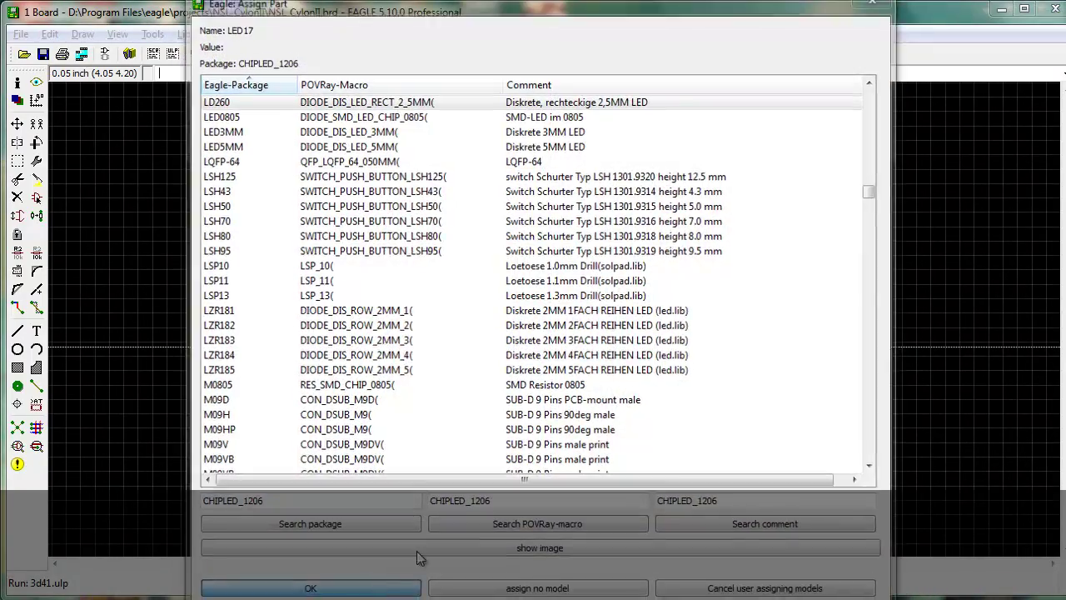
key("Return")
left_click(586, 362)
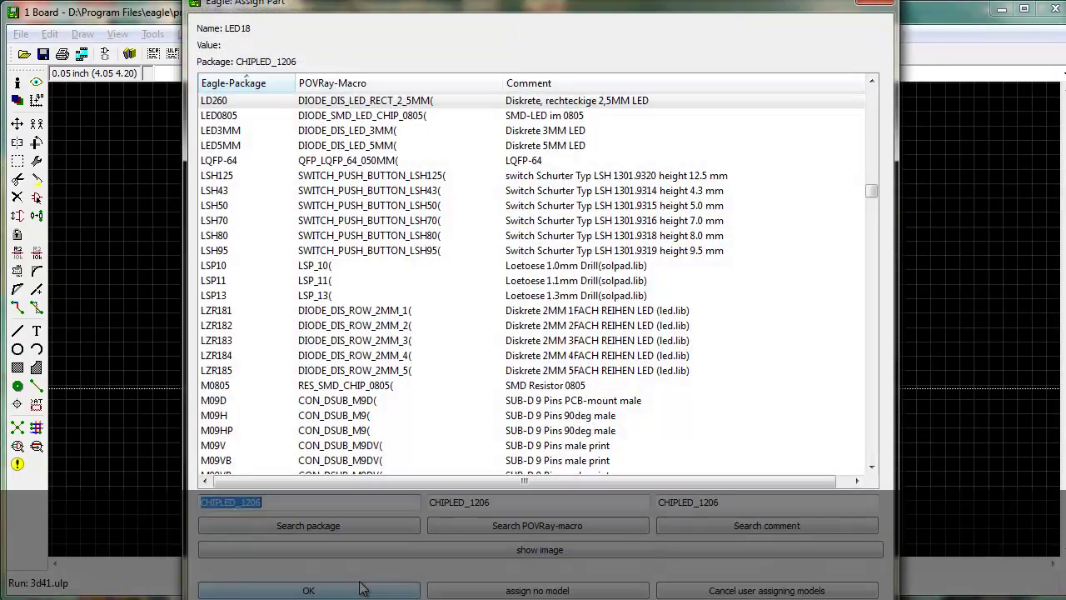
left_click(366, 582)
left_click(551, 364)
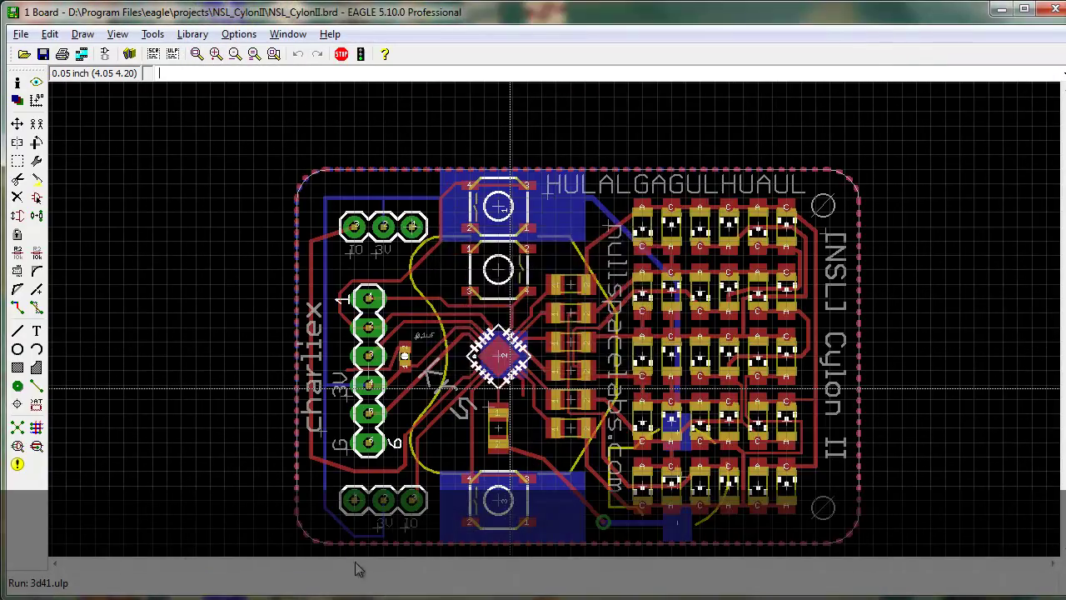
Give LED19 through LED24 the rectangular 2.5 mm LED model, keeping Red and transparency 5 for each.
left_click(367, 583)
left_click(571, 362)
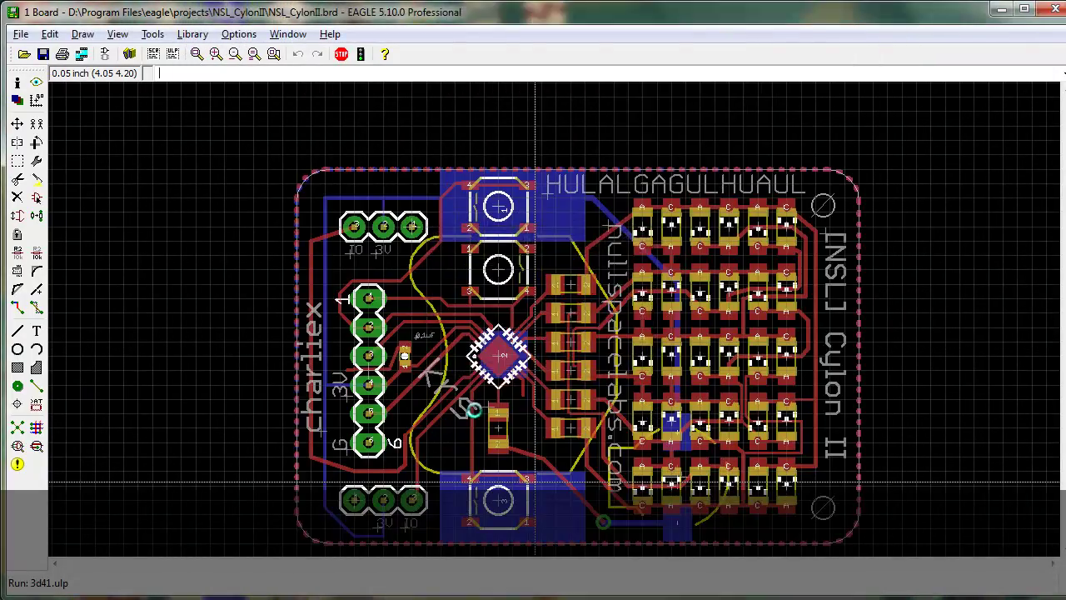
left_click(366, 583)
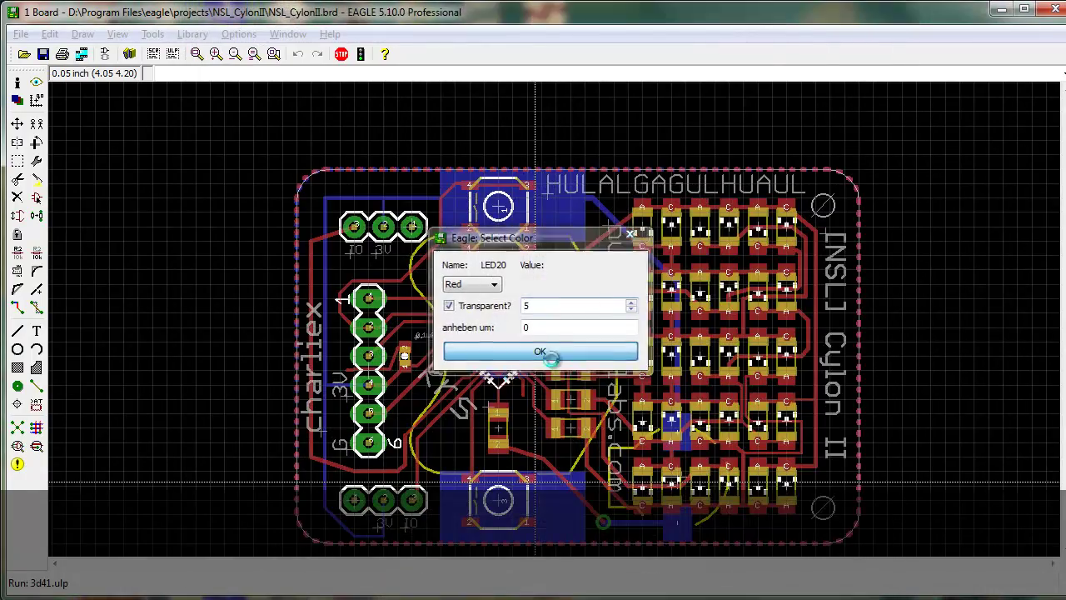
left_click(542, 352)
key("Return")
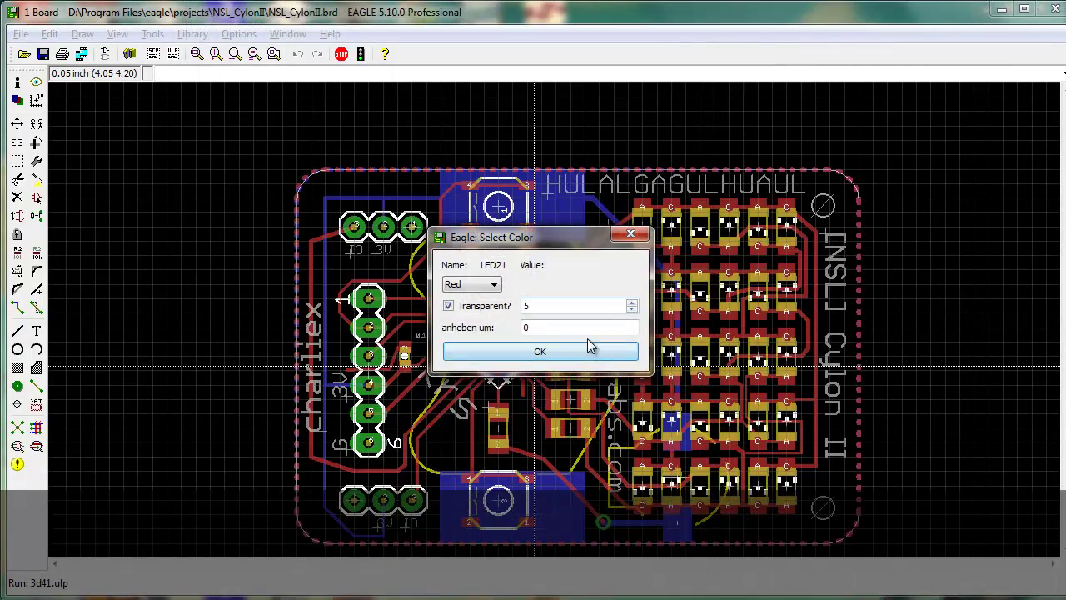
left_click(588, 350)
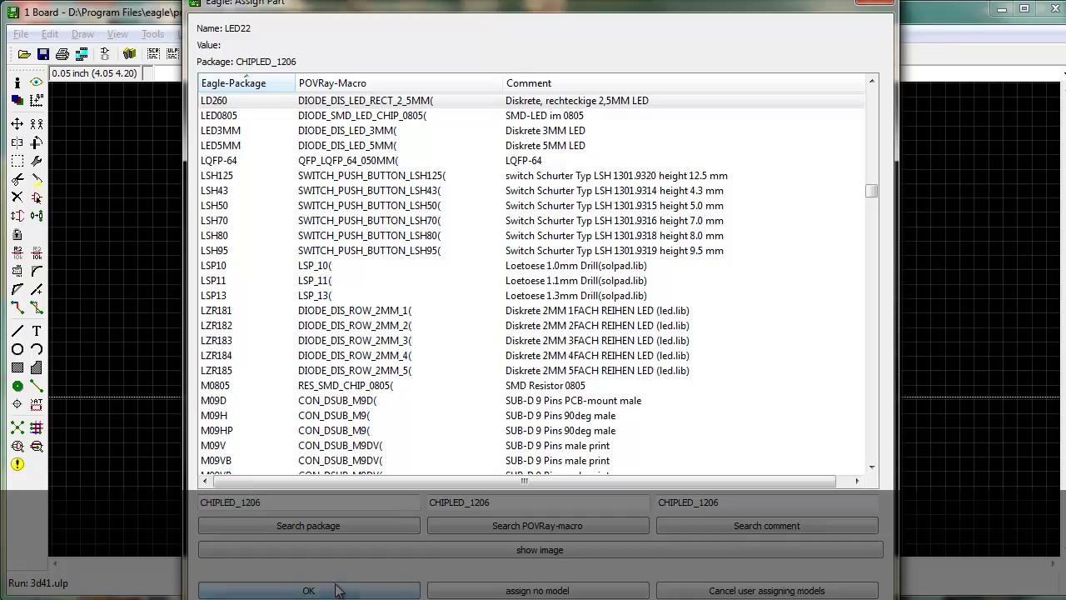
left_click(337, 589)
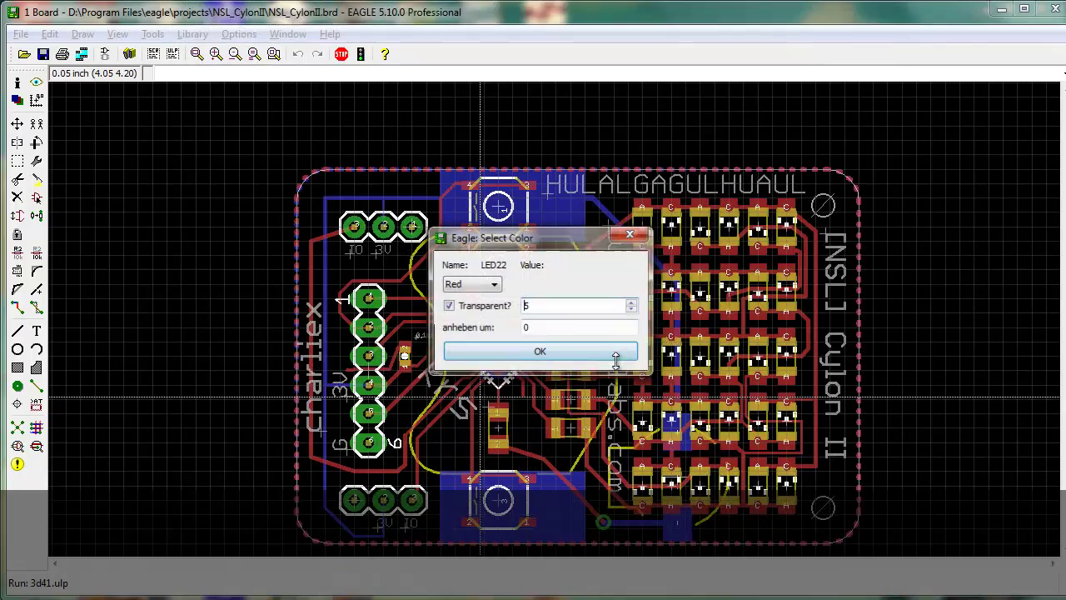
left_click(566, 358)
left_click(338, 591)
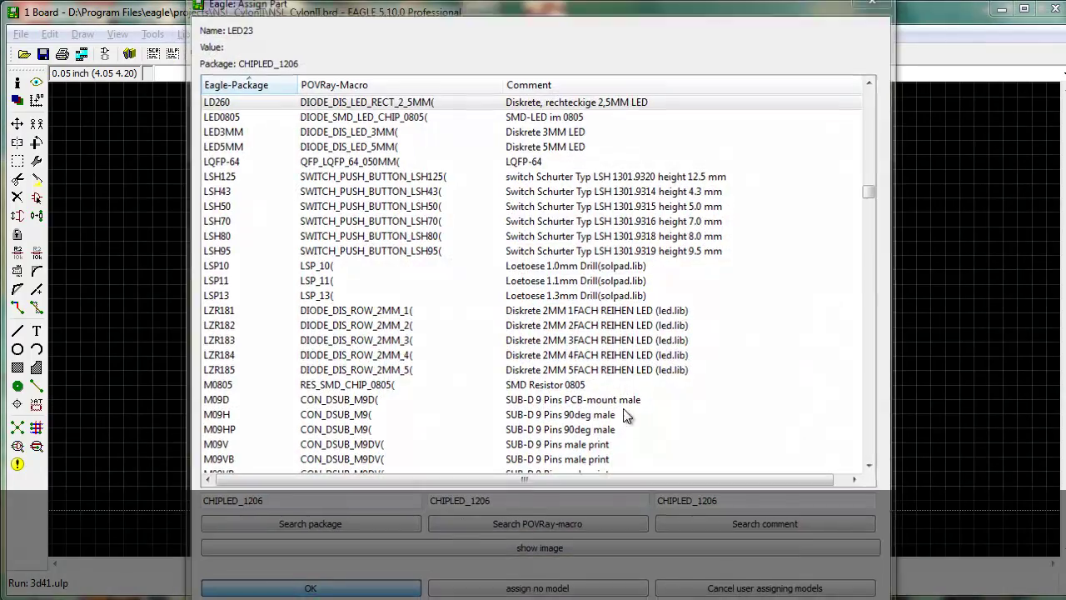
left_click(617, 351)
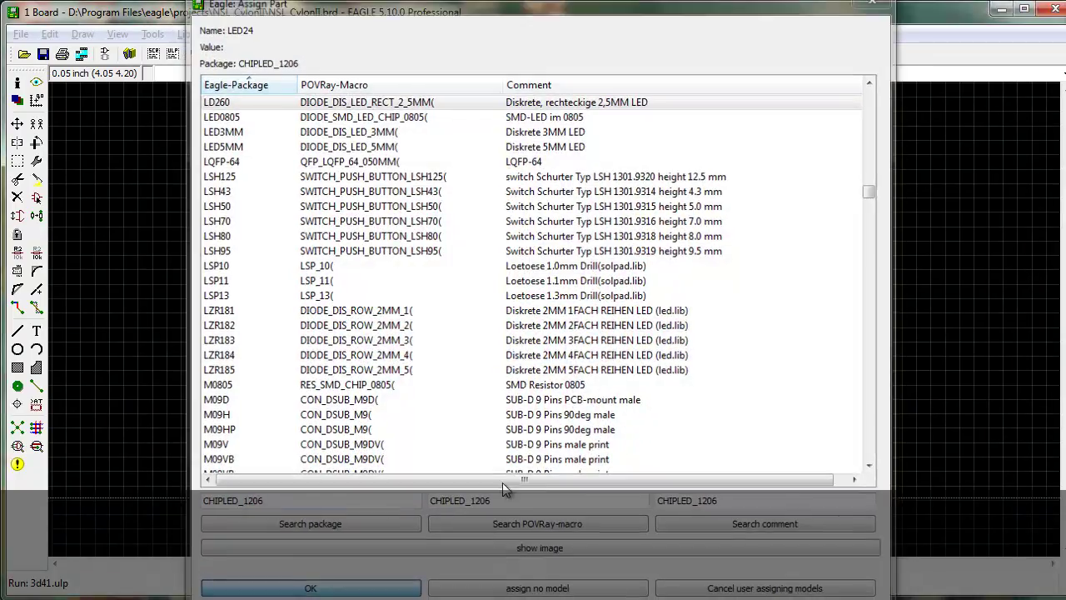
left_click(337, 589)
left_click(557, 352)
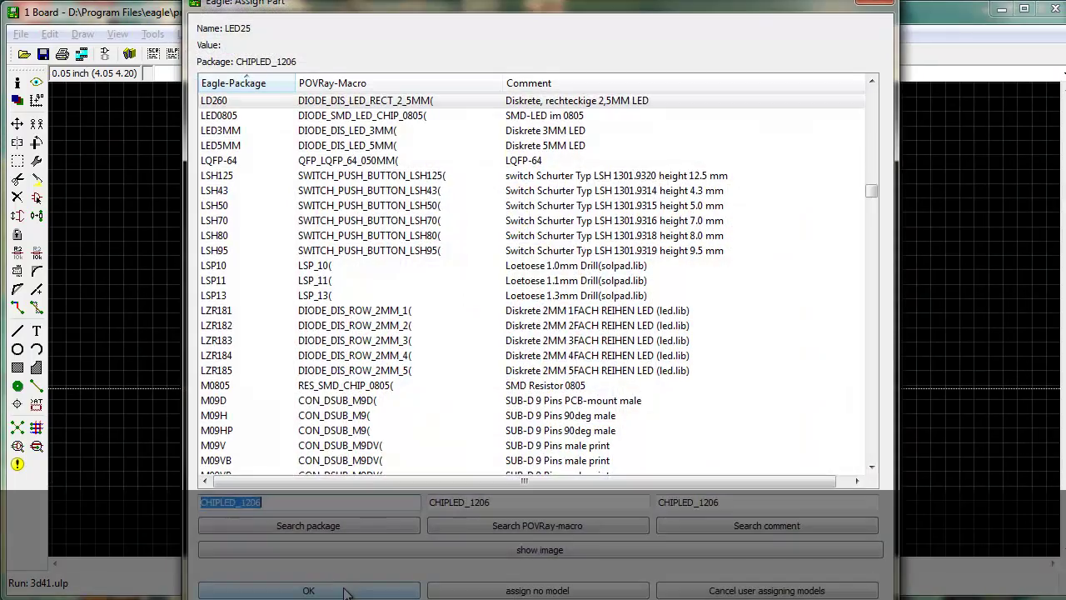
Assign the rectangular 2.5 mm LED model to the remaining LED25 through LED30, each in Red with transparency 5.
left_click(337, 589)
left_click(558, 350)
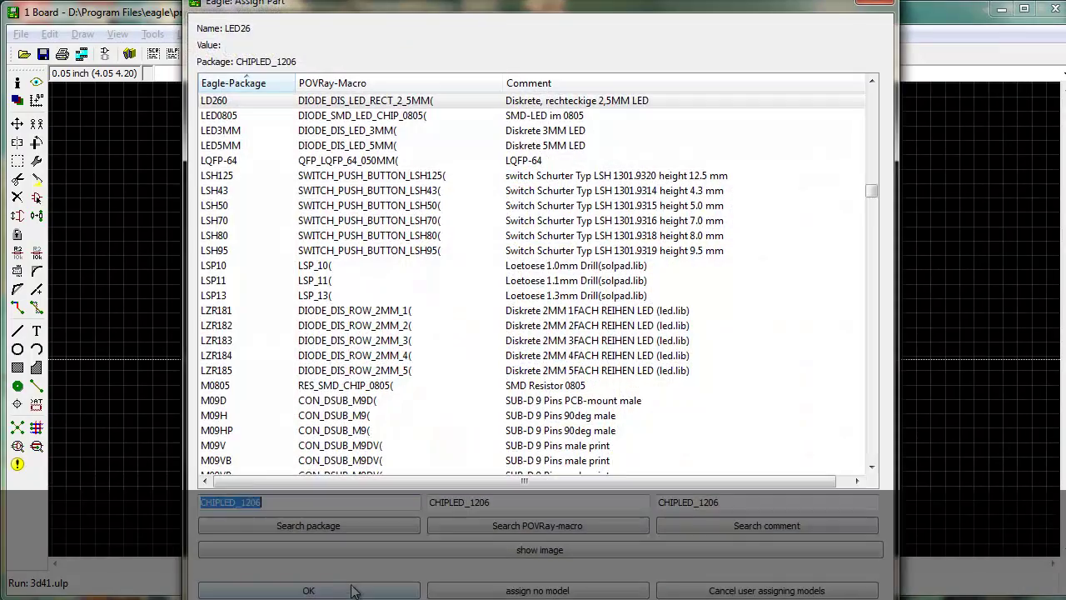
left_click(337, 589)
left_click(583, 357)
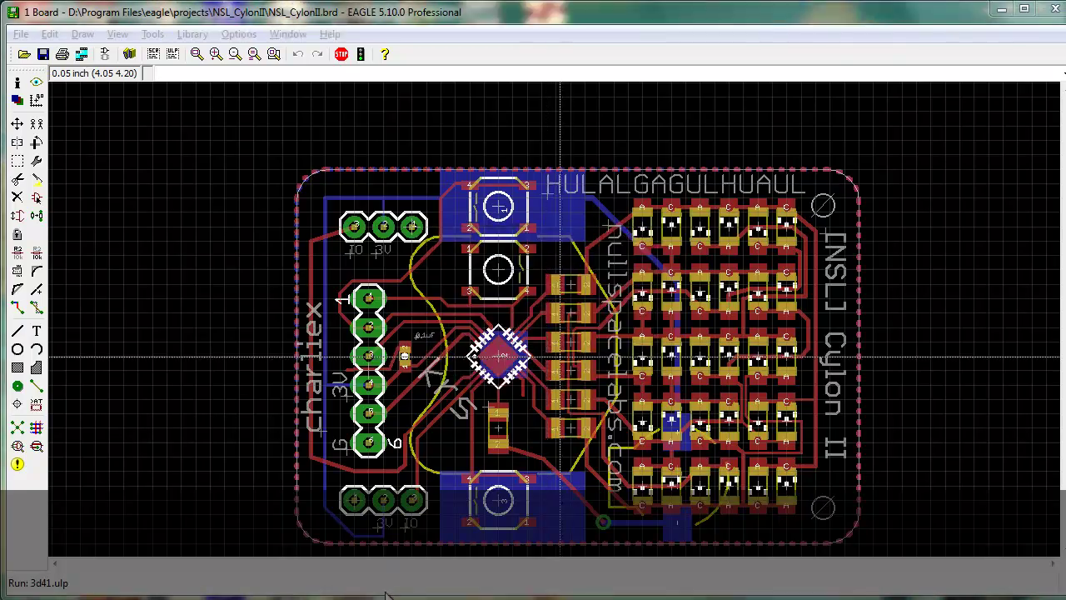
left_click(337, 590)
left_click(583, 357)
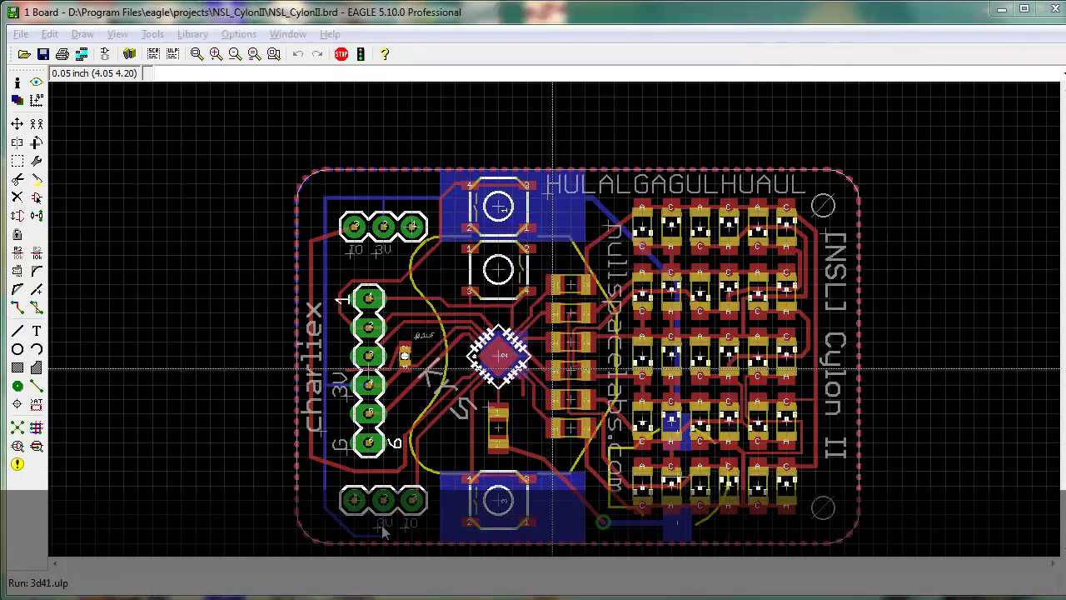
left_click(391, 590)
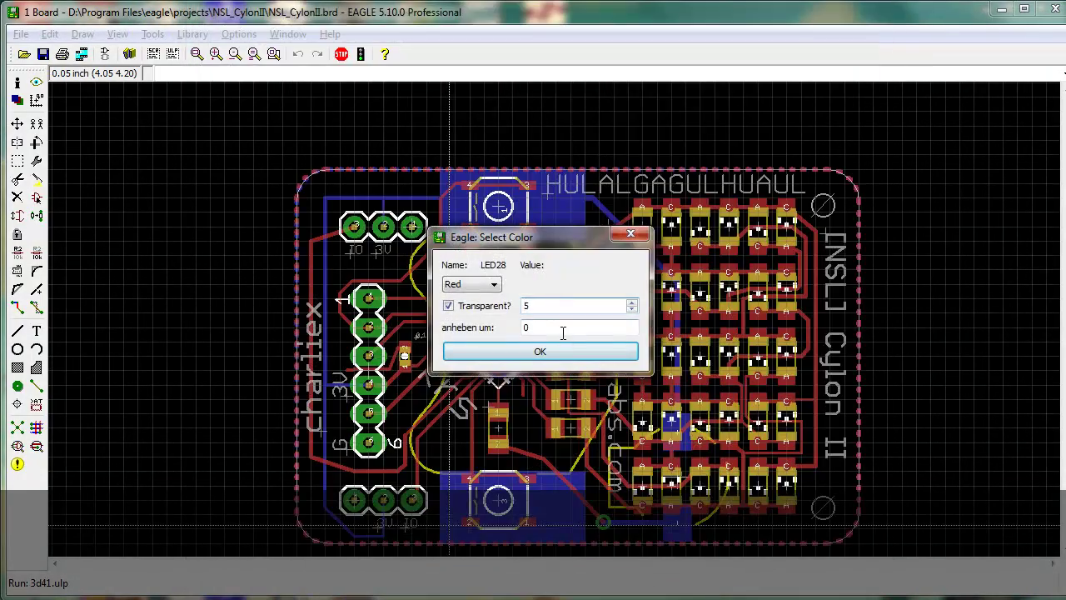
left_click(583, 356)
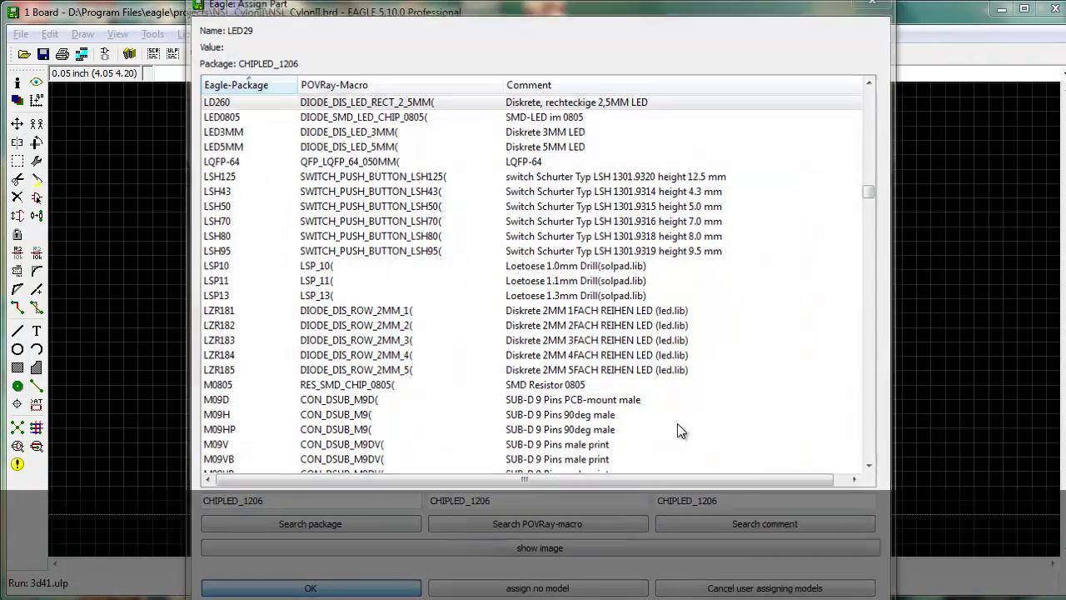
key("Return")
left_click(550, 349)
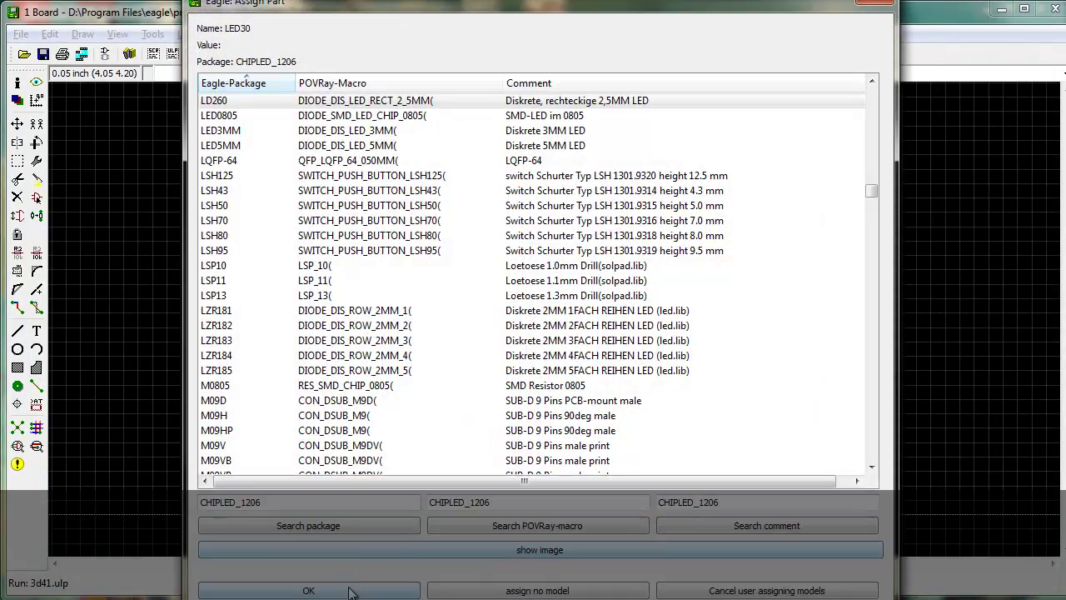
key("Return")
left_click(577, 354)
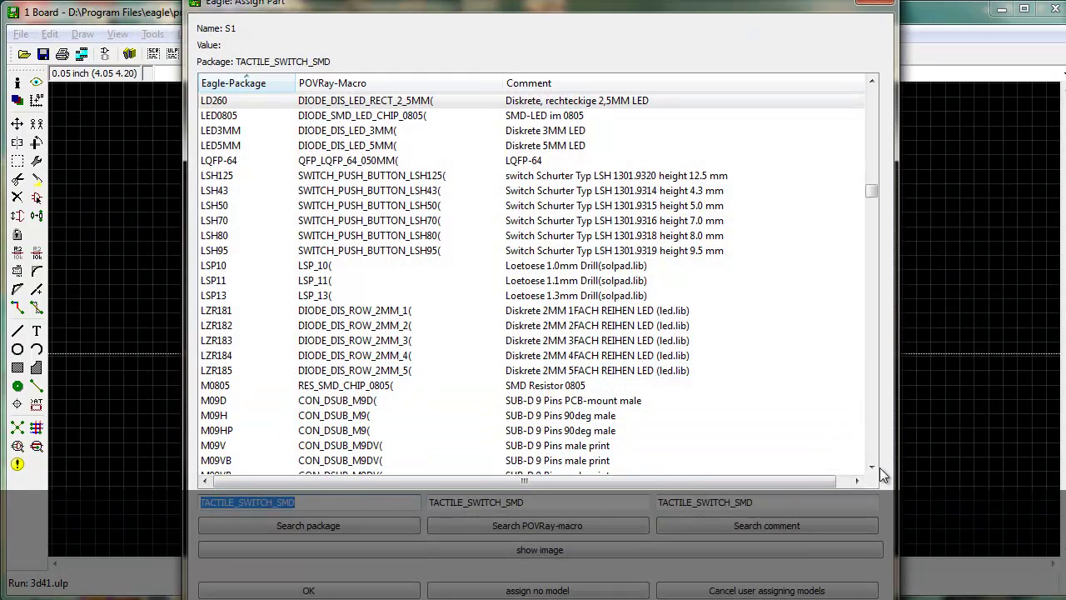
Sort the models by POVRay macro and search the macros for switch to find a model for S1.
left_click(527, 501)
type("siwtch")
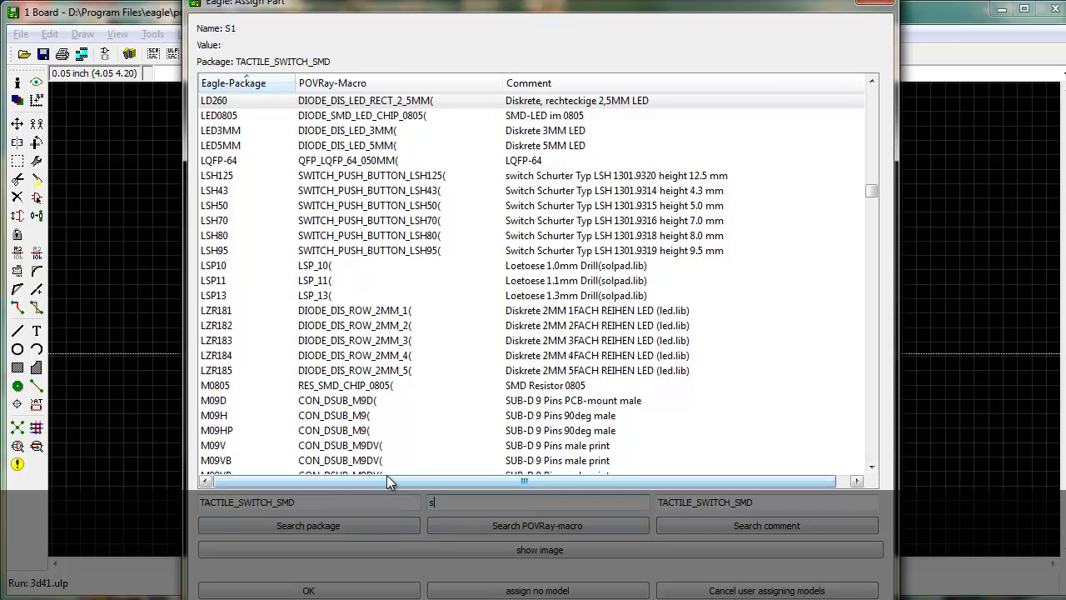
key("BackSpace")
key("BackSpace")
key("BackSpace")
key("BackSpace")
key("BackSpace")
type("witch")
left_click(562, 521)
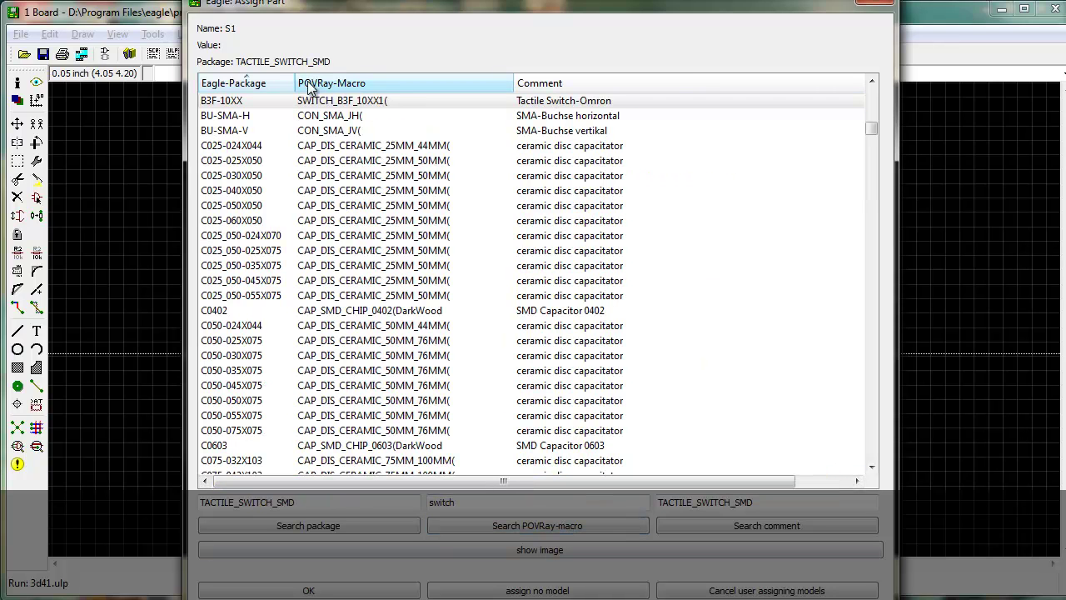
left_click(525, 520)
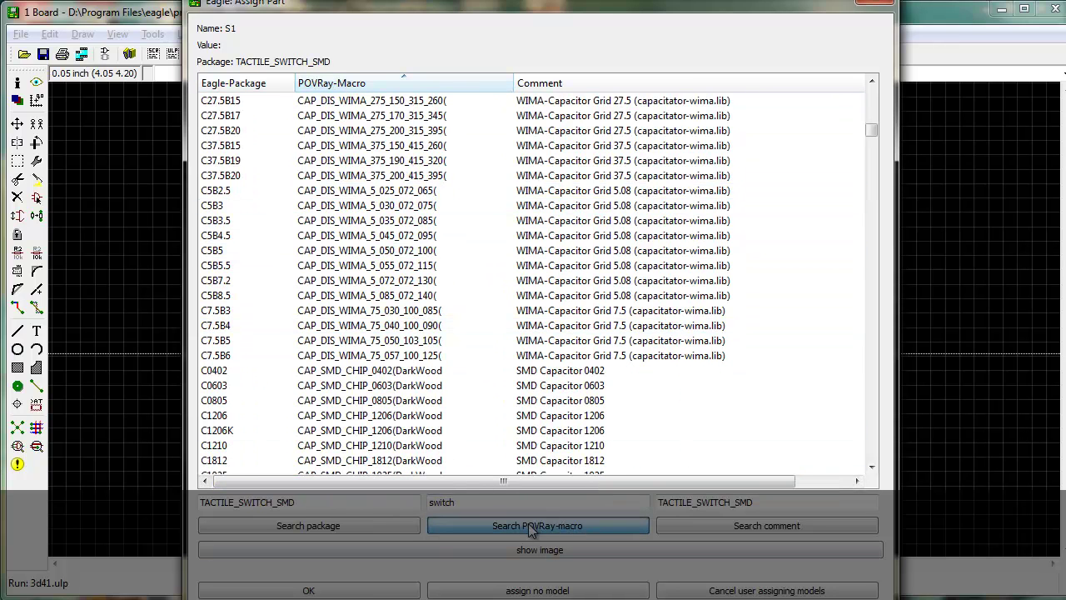
Find the 6x6 push buttons among the switch macros and assign SWITCH_PUSH_BUTTON_6X6_RED to S1.
left_click(393, 371)
scroll(392, 392, "down", 4)
scroll(396, 408, "down", 5)
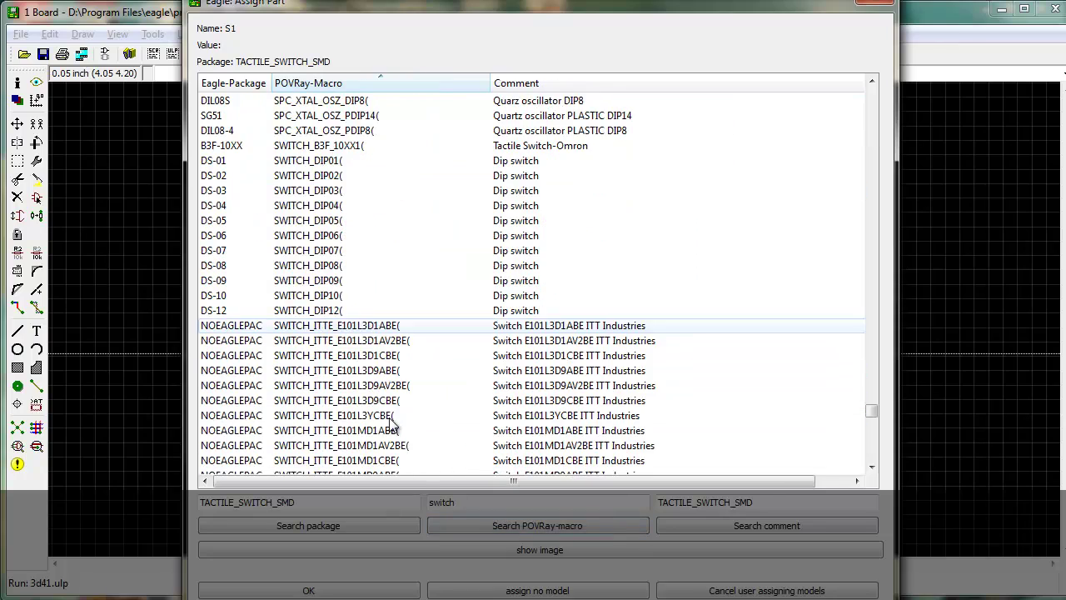
scroll(400, 429, "down", 20)
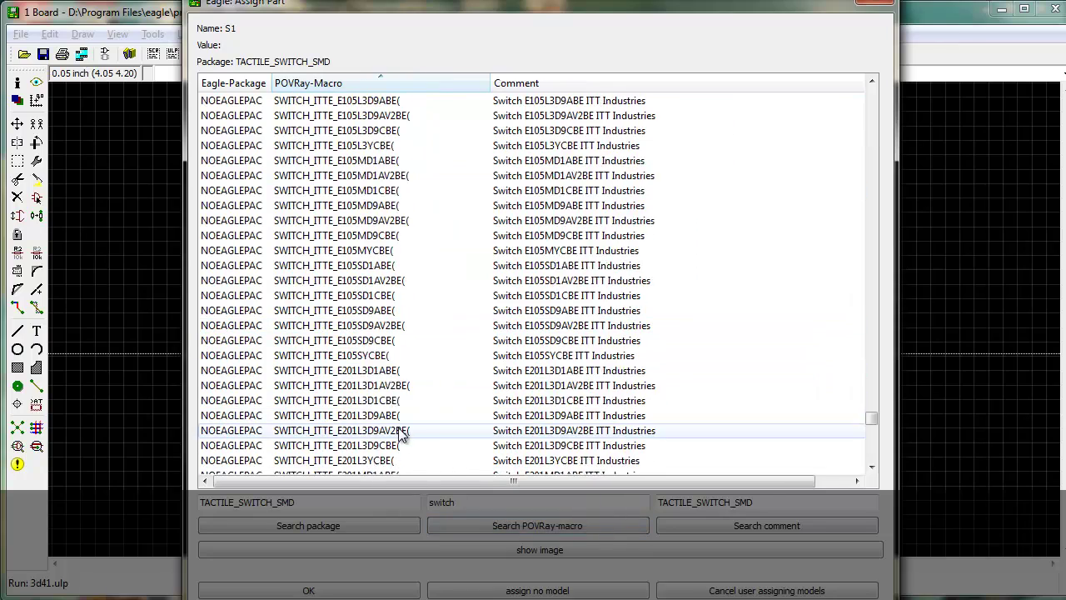
scroll(408, 442, "up", 1)
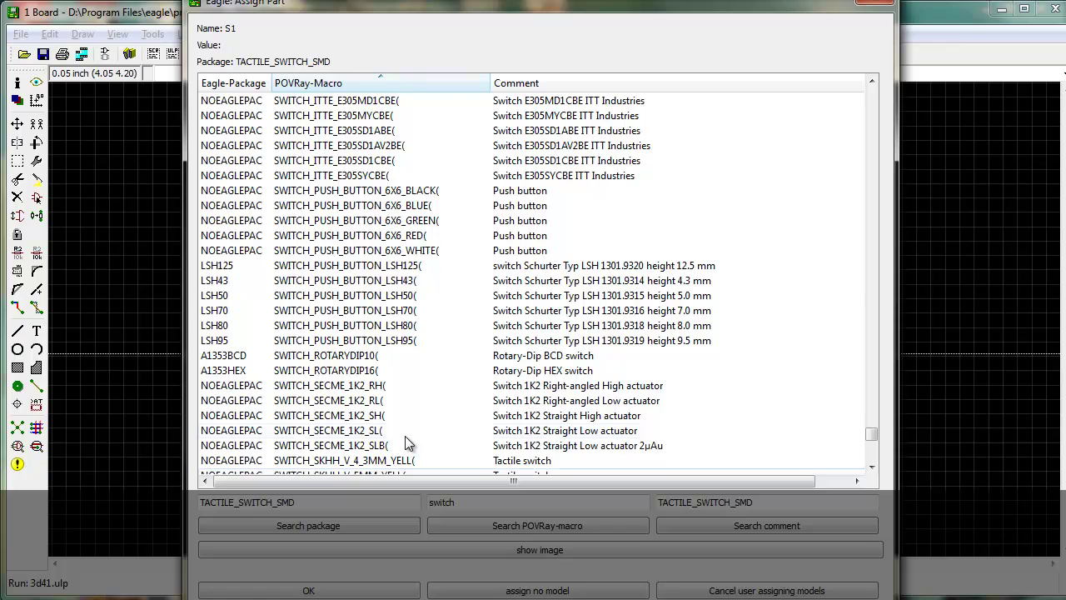
left_click(399, 190)
key("Down")
key("Down")
key("Down")
key("Down")
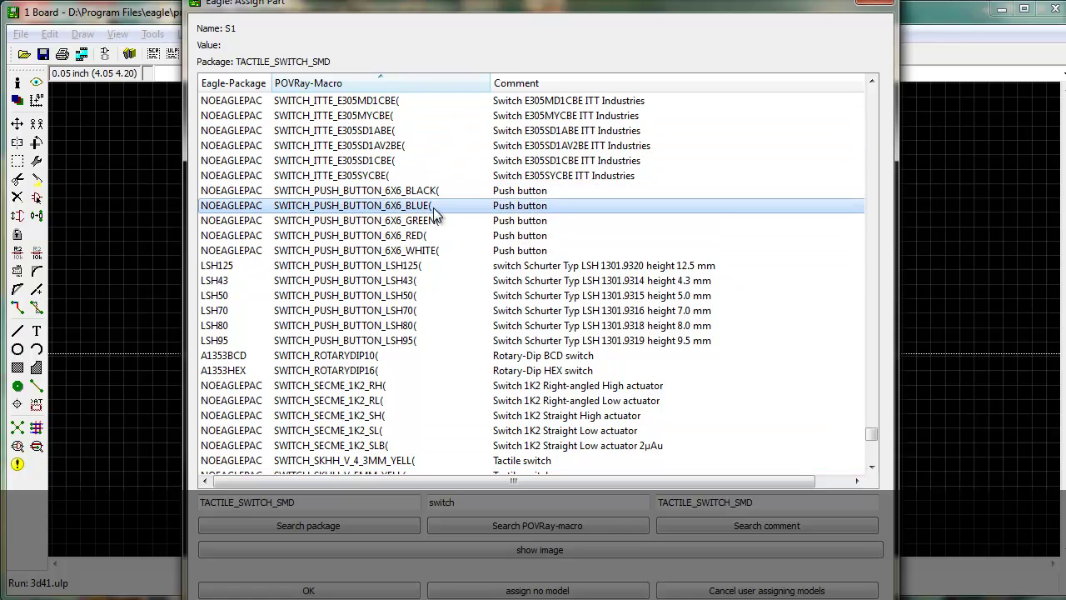
left_click(443, 236)
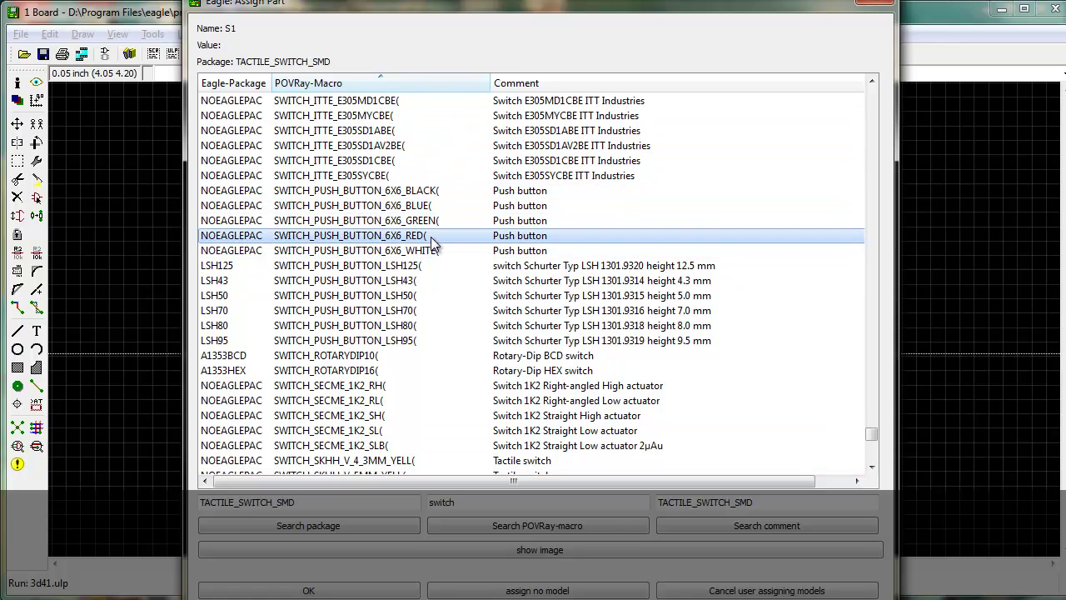
left_click(357, 590)
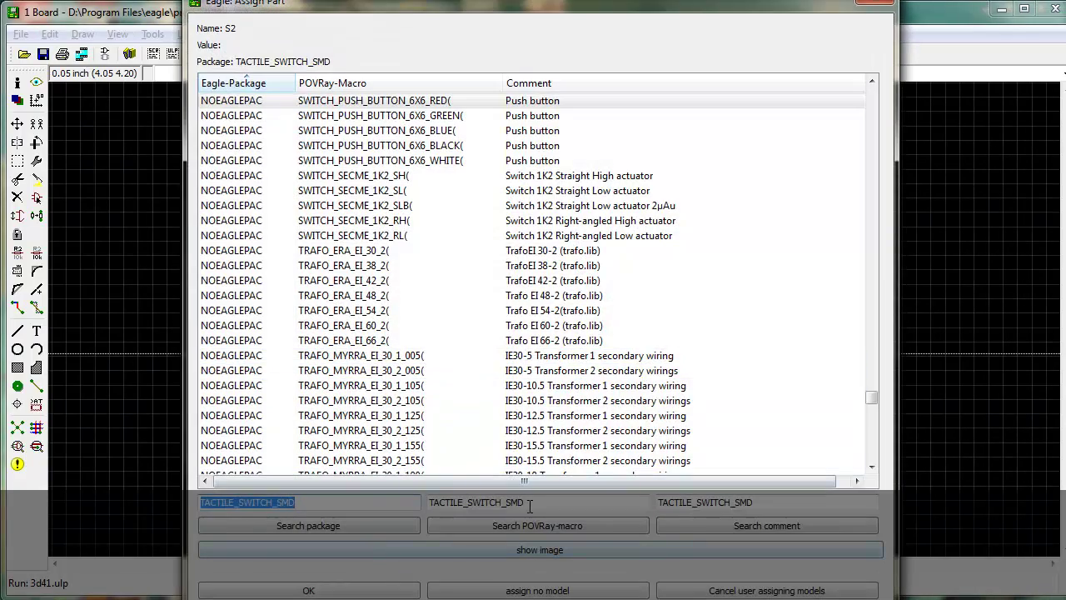
Assign the same red 6x6 push button model to S2 and S3, and leave the buzzer SG1 without a model.
left_click(385, 222)
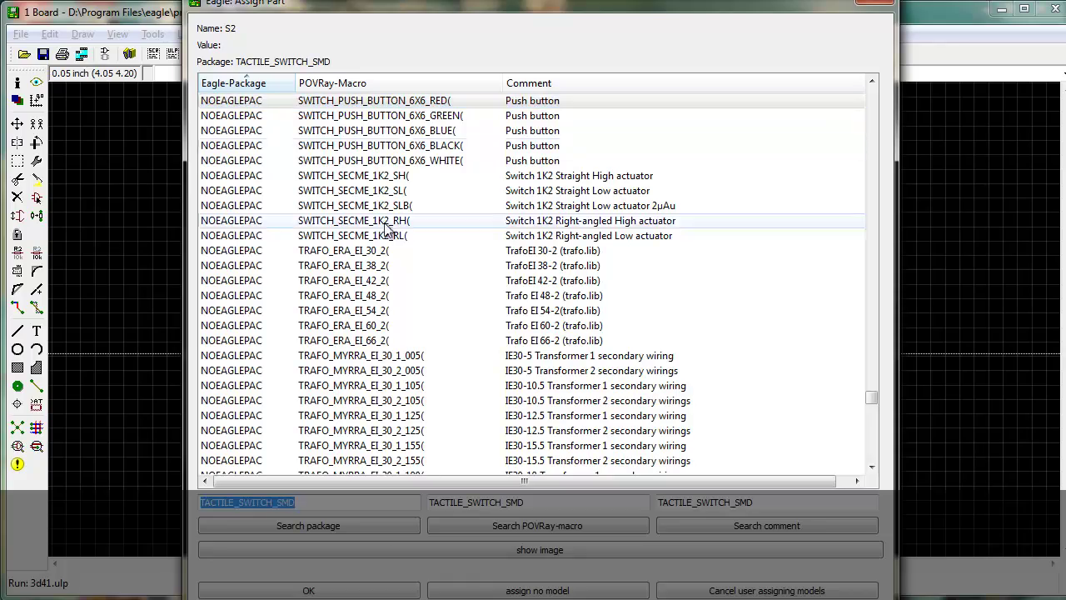
left_click(379, 590)
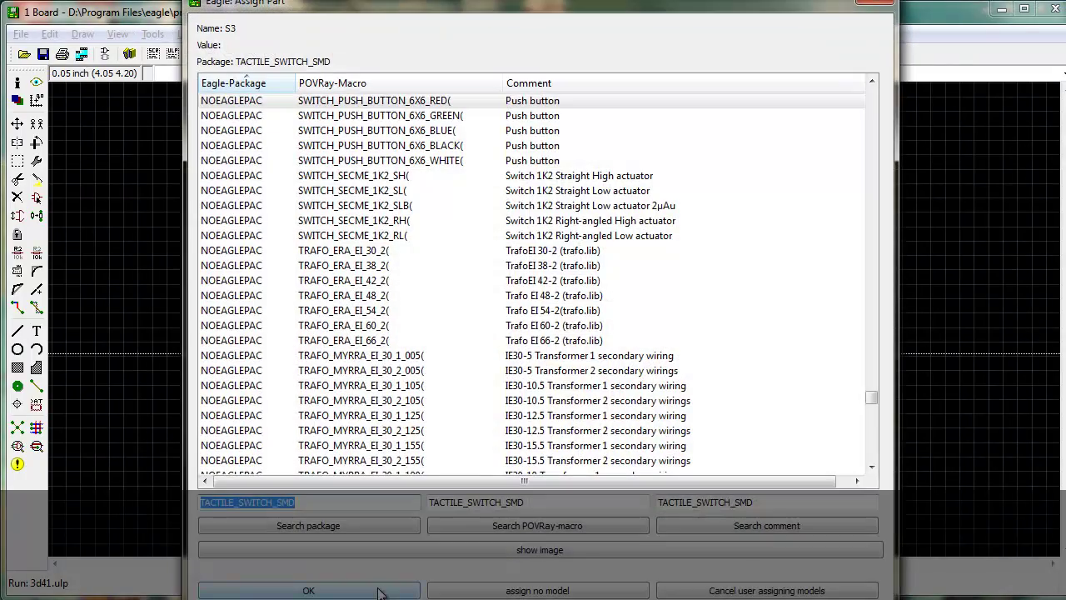
left_click(379, 590)
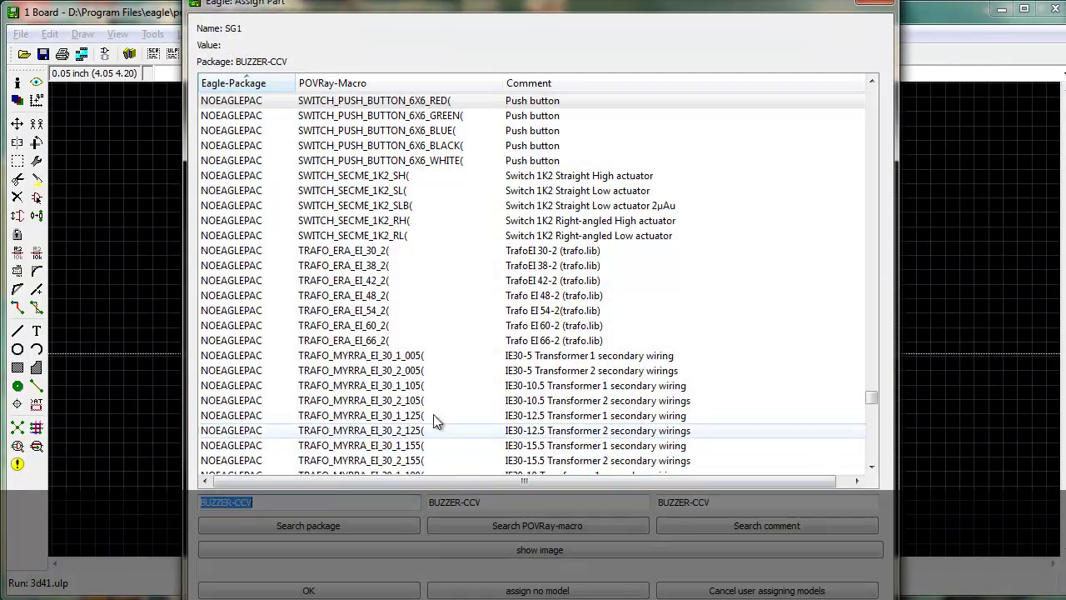
left_click(554, 589)
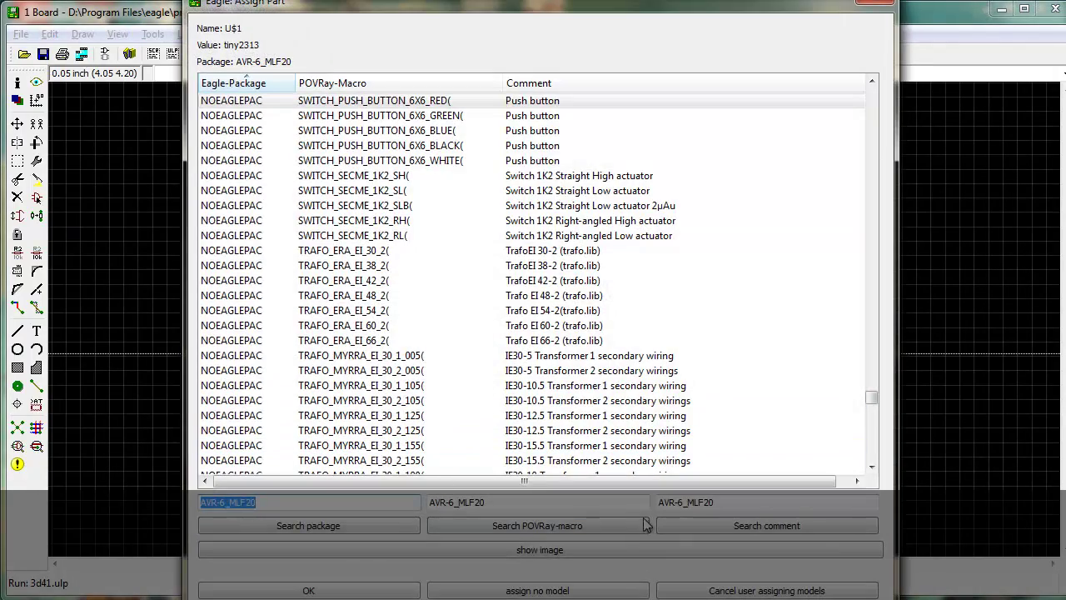
Search the comments for mlf28, assign IC_SMD_MLF_28_050MM to U$1 and finish the POV-Ray export.
left_click(671, 502)
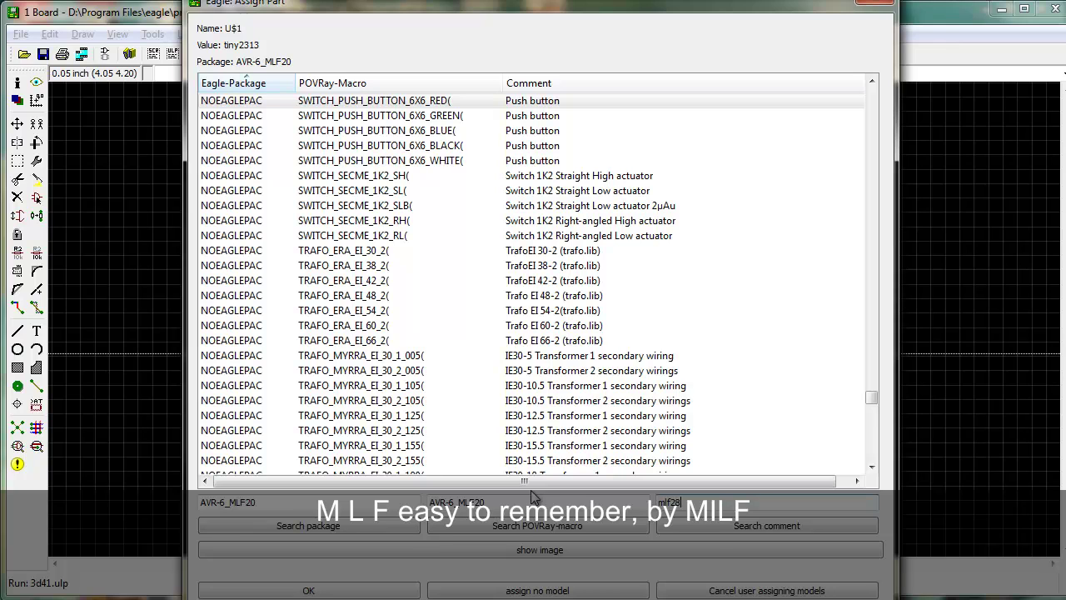
left_click(704, 523)
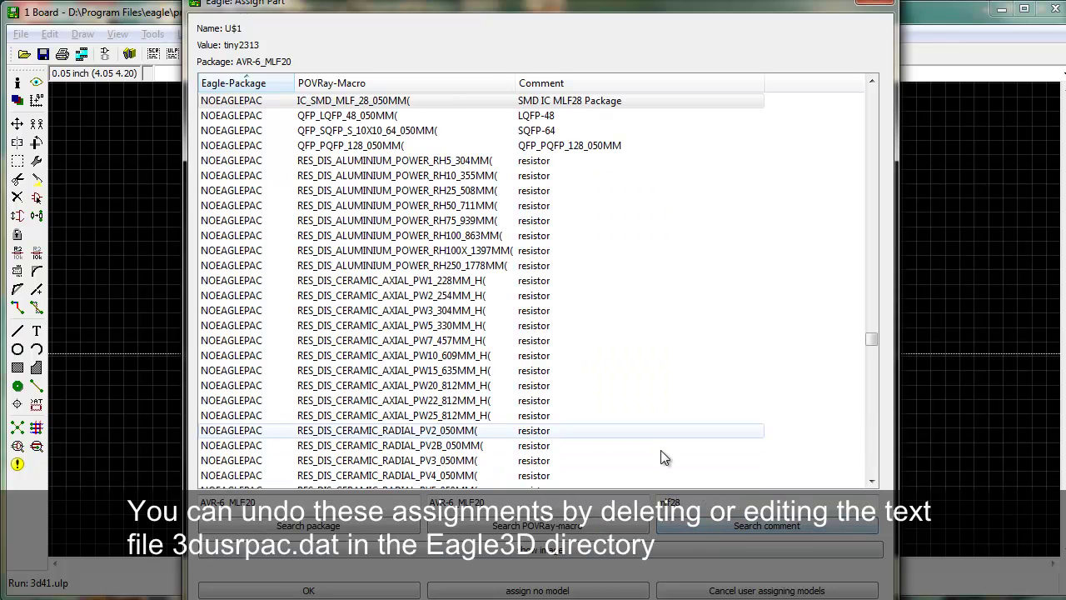
left_click(563, 102)
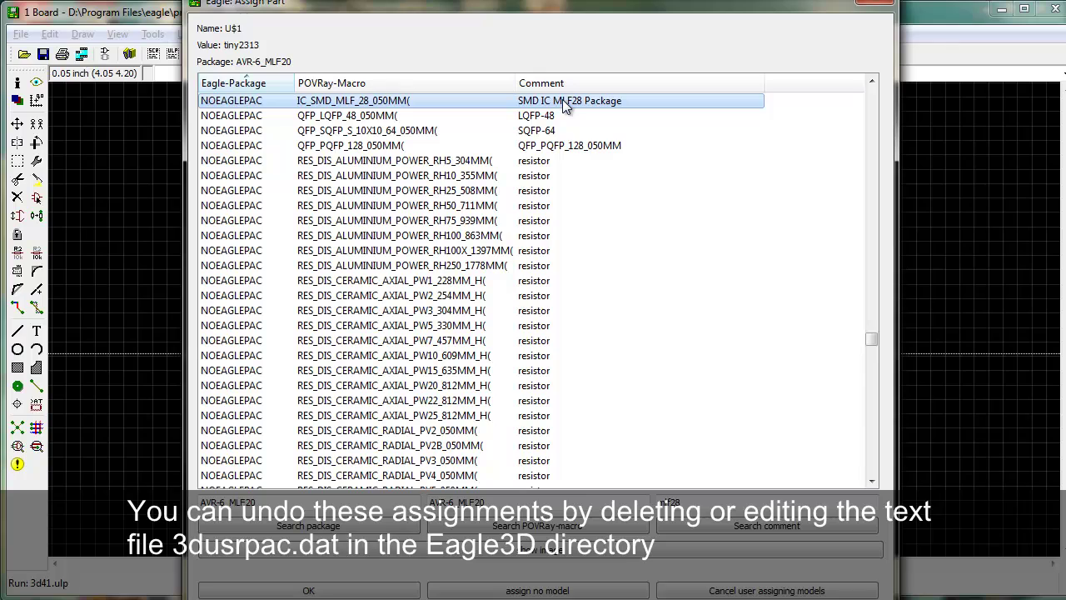
left_click(386, 592)
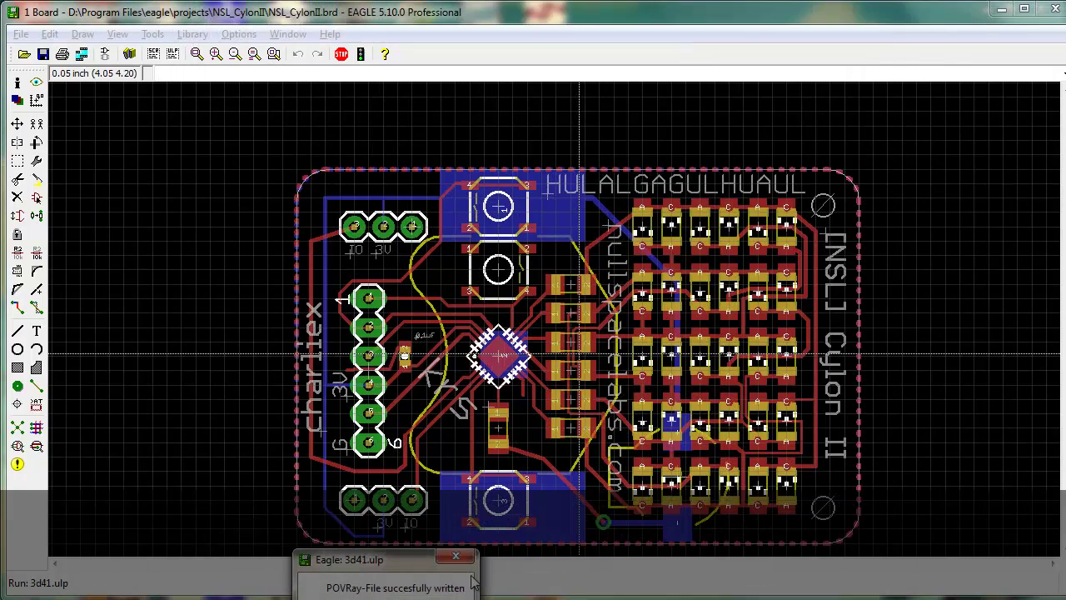
key("Return")
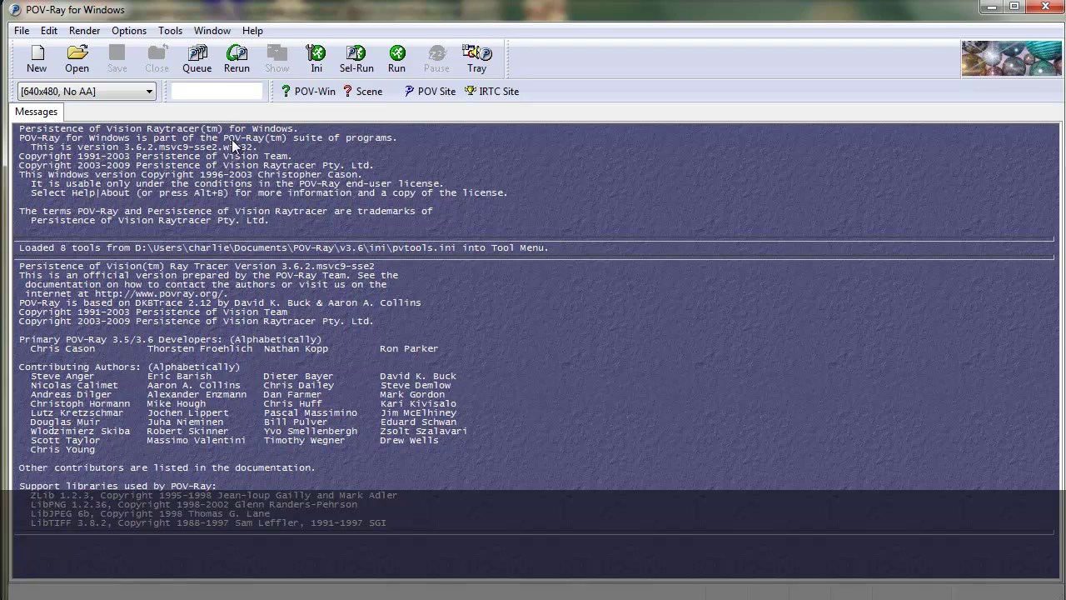
Switch to POV-Ray and review the sound settings for completed renders, parse errors and cancelled renders.
left_click(180, 31)
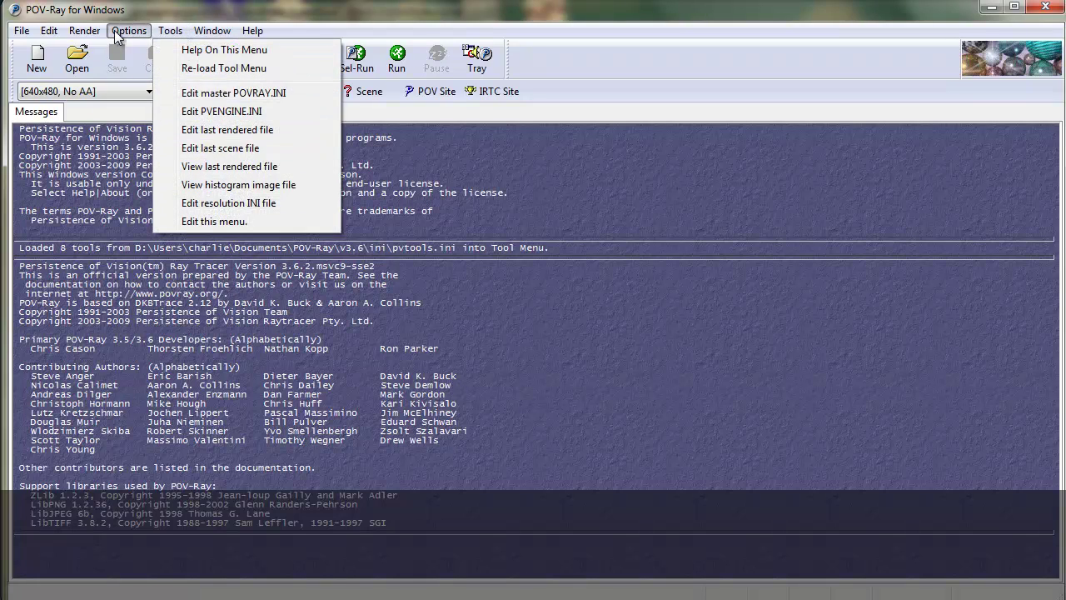
mouse_move(133, 31)
mouse_move(188, 209)
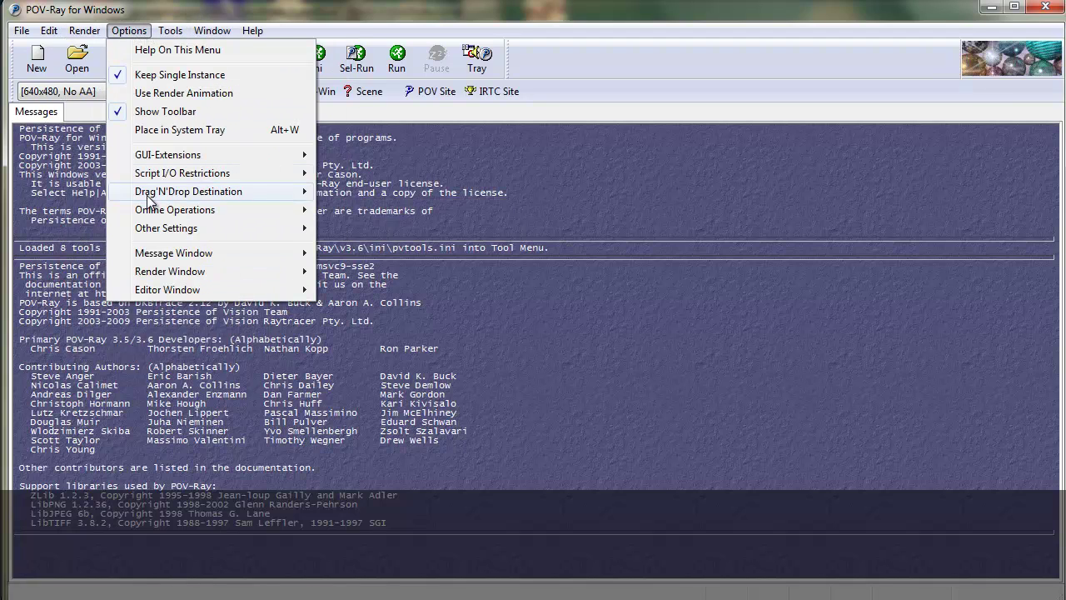
left_click(199, 284)
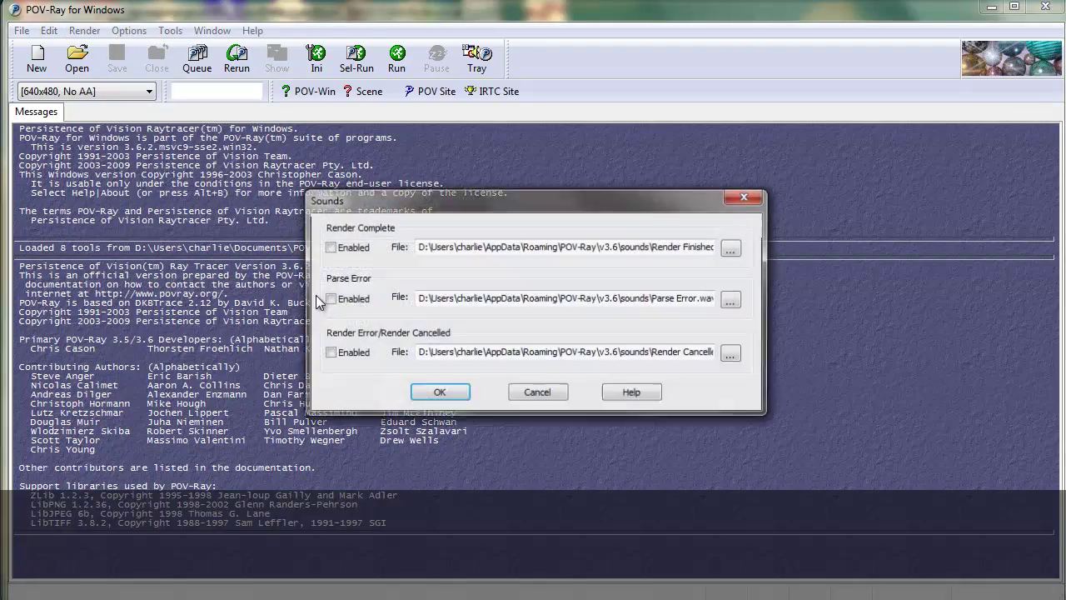
left_click(438, 391)
Open the scene file NSL_CylonII.pov from the Eagle3D povray folder.
left_click(21, 30)
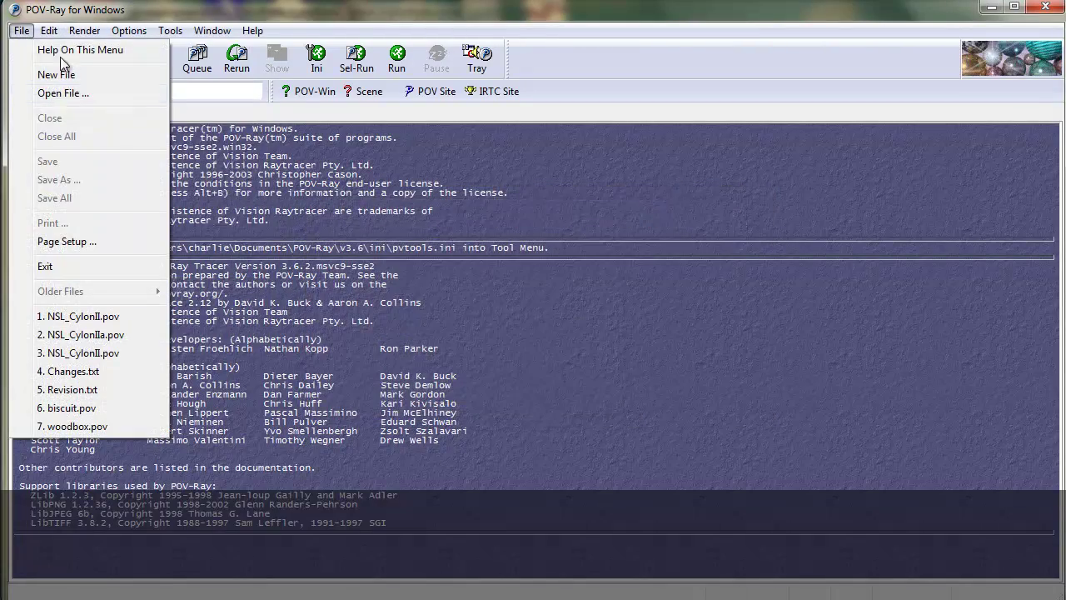
left_click(75, 93)
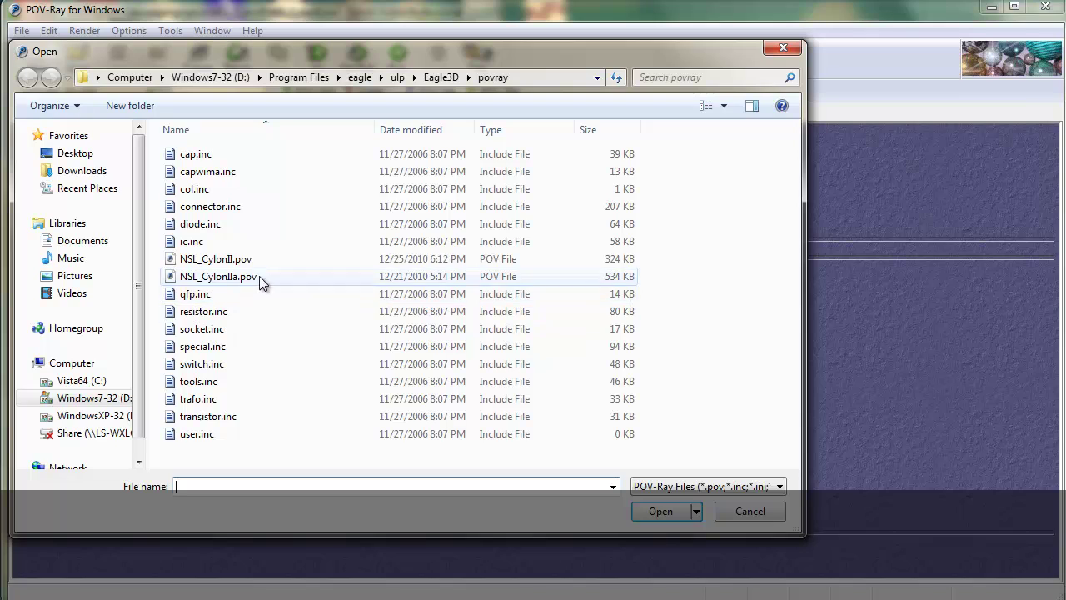
left_click(261, 261)
double_click(260, 261)
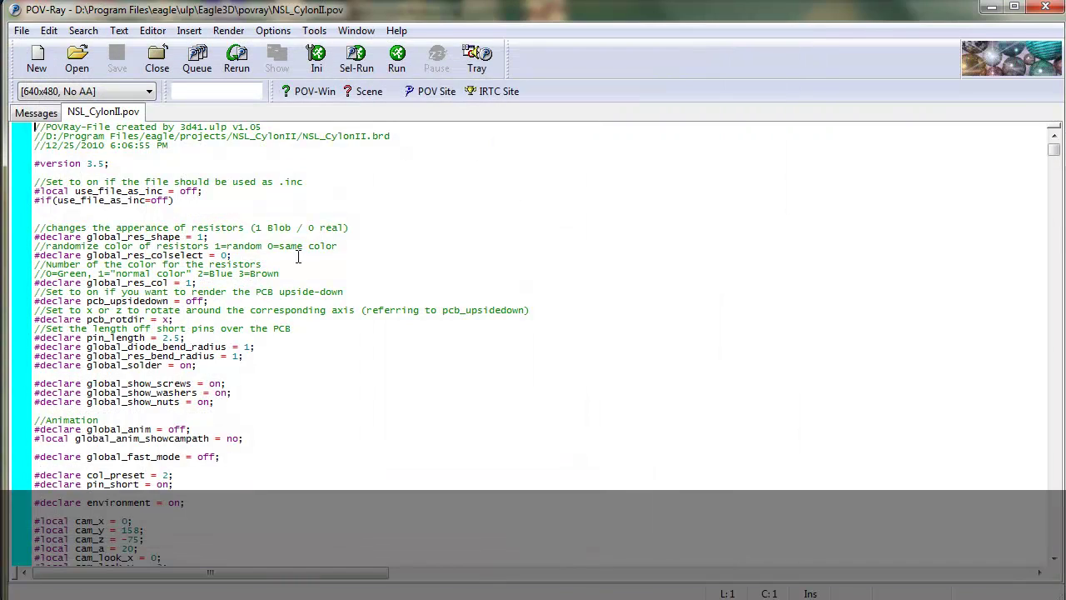
Skim the scene's declarations, render the board at 640x480 without anti-aliasing and close the finished image.
scroll(415, 265, "down", 6)
scroll(388, 348, "up", 6)
scroll(408, 370, "down", 20)
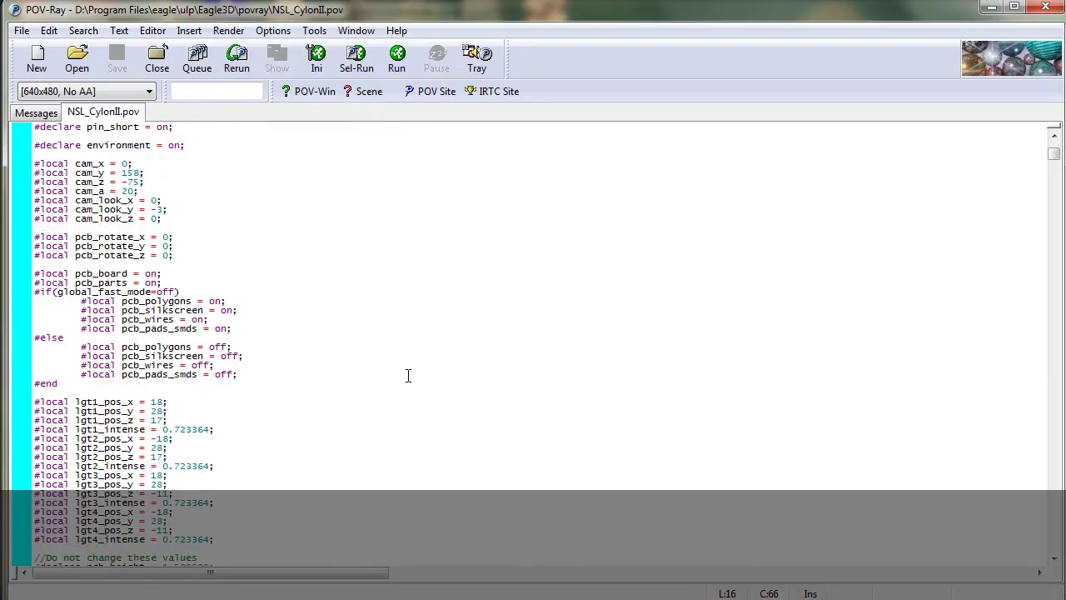
left_click(398, 57)
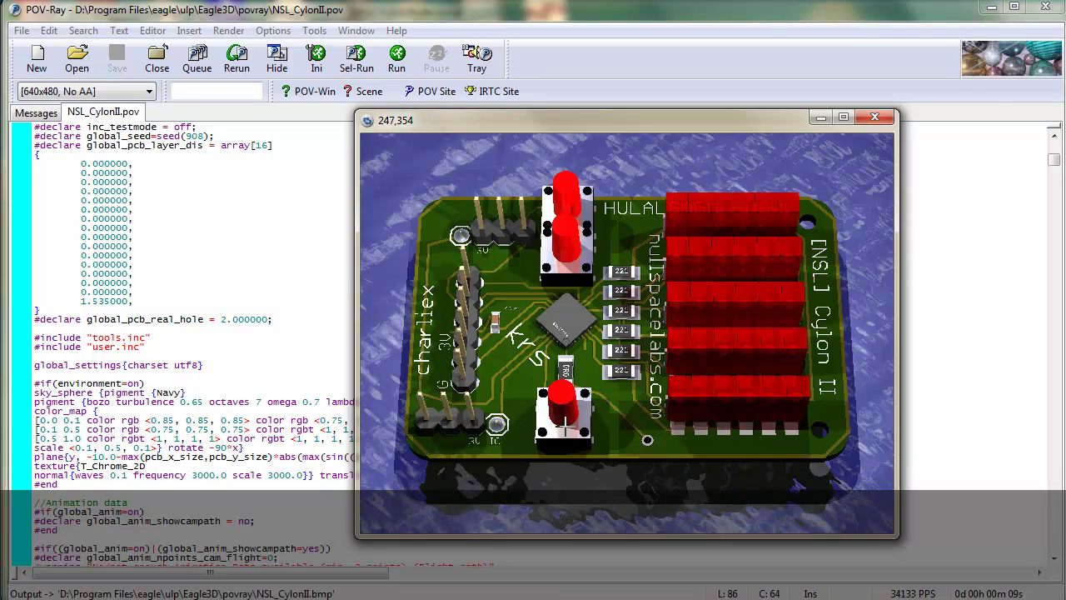
left_click(876, 118)
Set the scene's environment declaration to off.
scroll(247, 416, "up", 11)
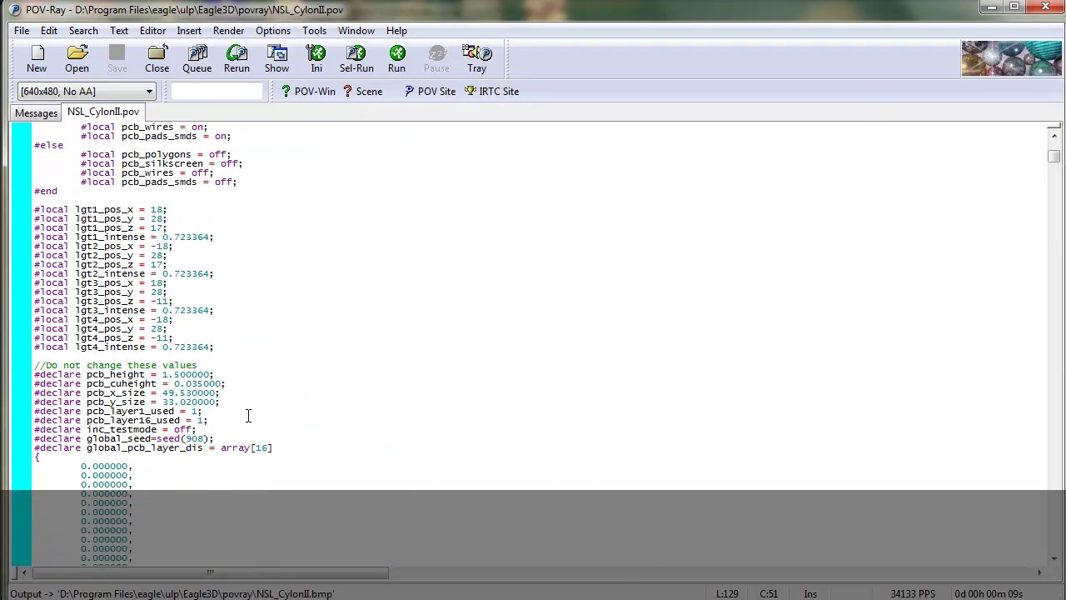
scroll(264, 433, "up", 14)
left_click(155, 337)
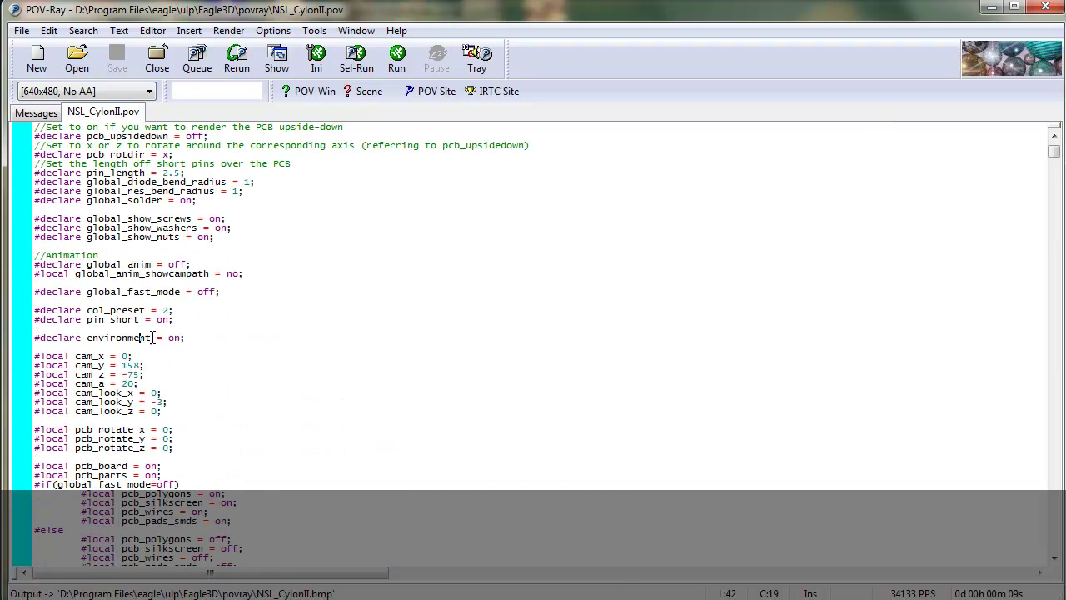
double_click(173, 337)
type("o")
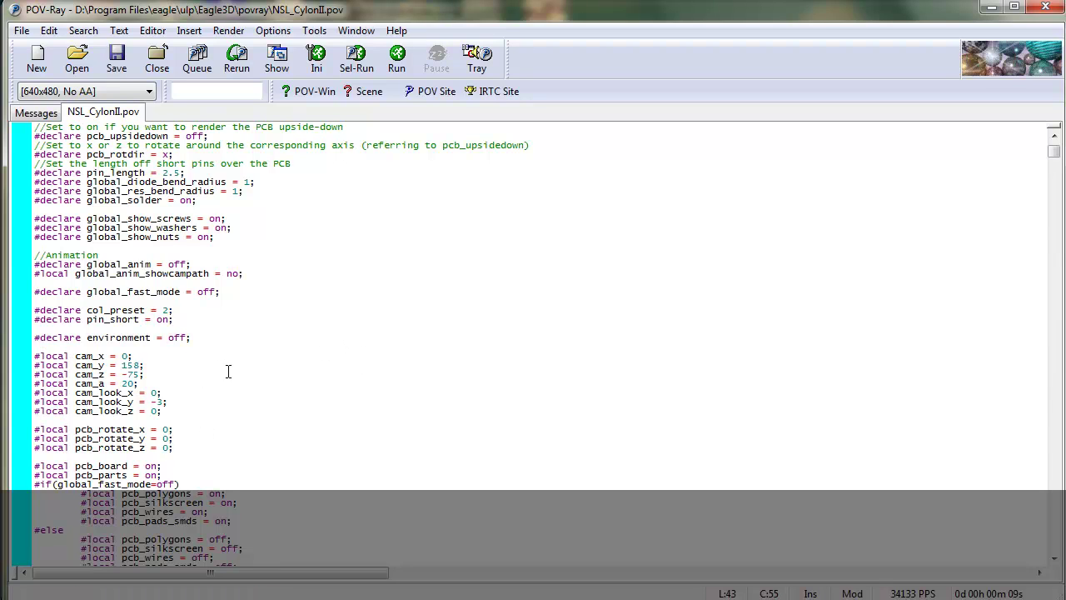
left_click(266, 399)
Find the LED1 object in the parts section and set its first translate vector to <0,-5,0>.
scroll(275, 400, "down", 20)
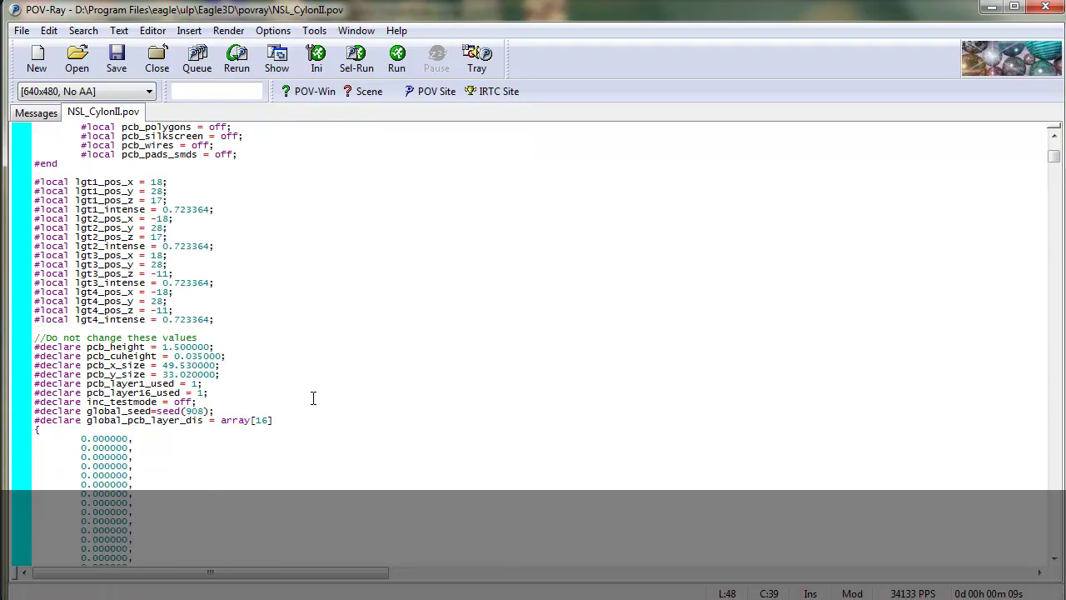
scroll(312, 401, "down", 20)
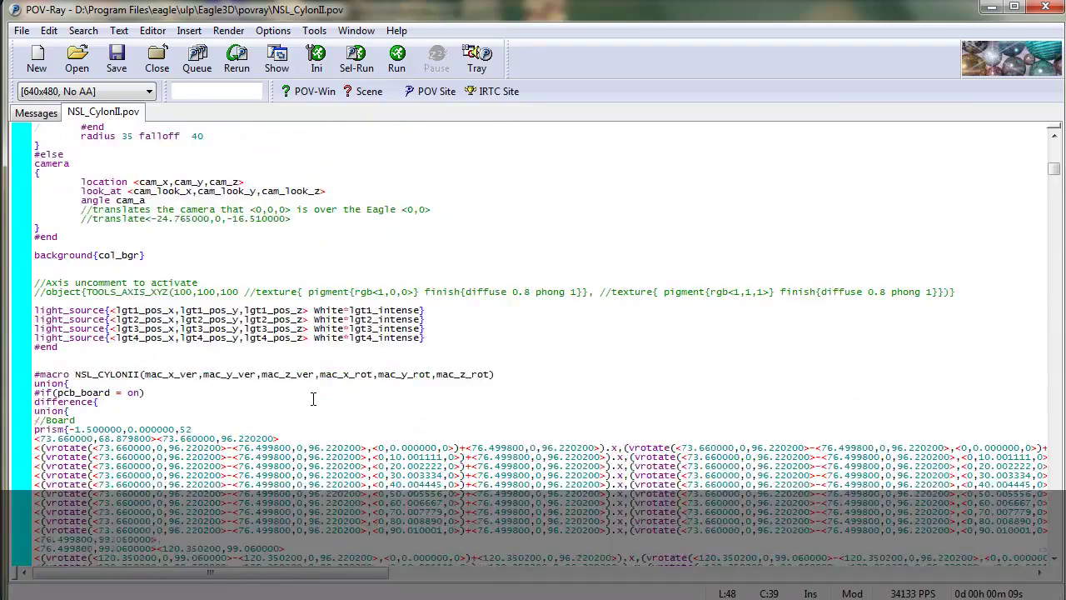
scroll(313, 400, "down", 20)
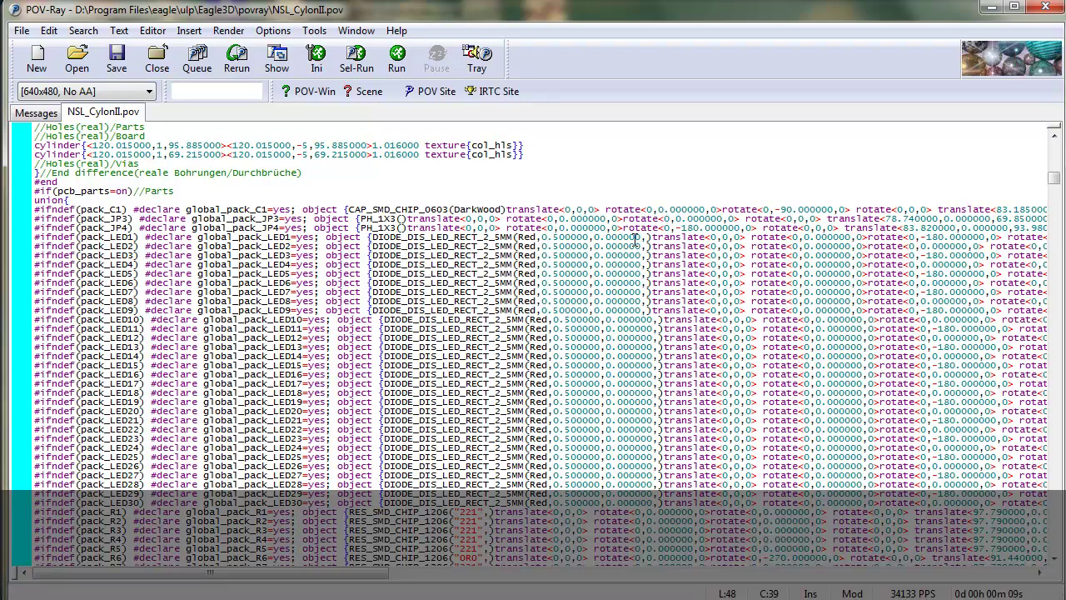
left_click(734, 254)
key("BackSpace")
type("-5")
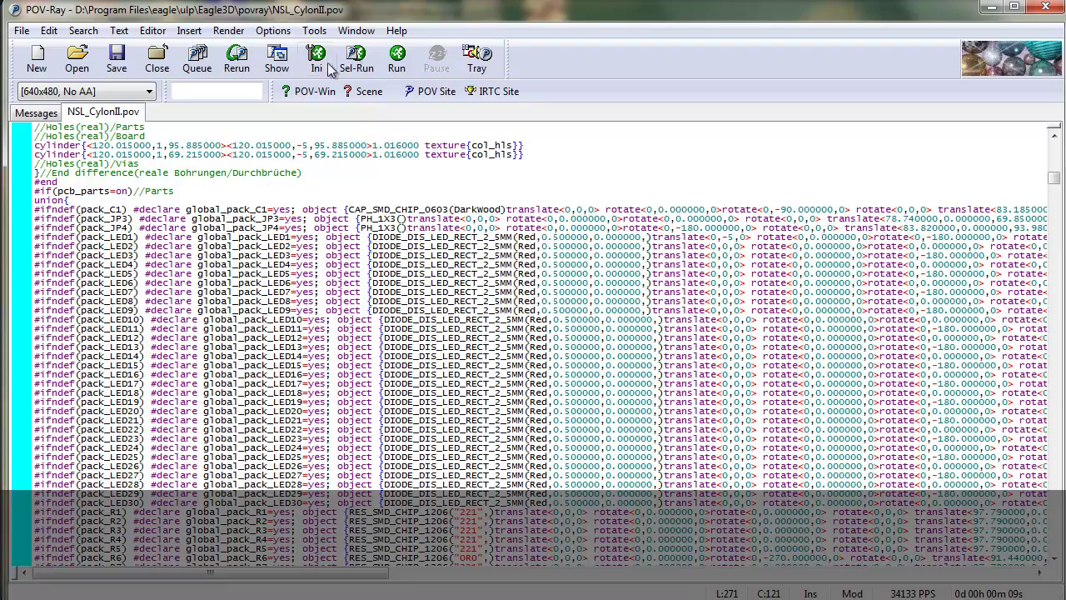
Save the changed scene, render the board again and close the resulting image.
left_click(396, 58)
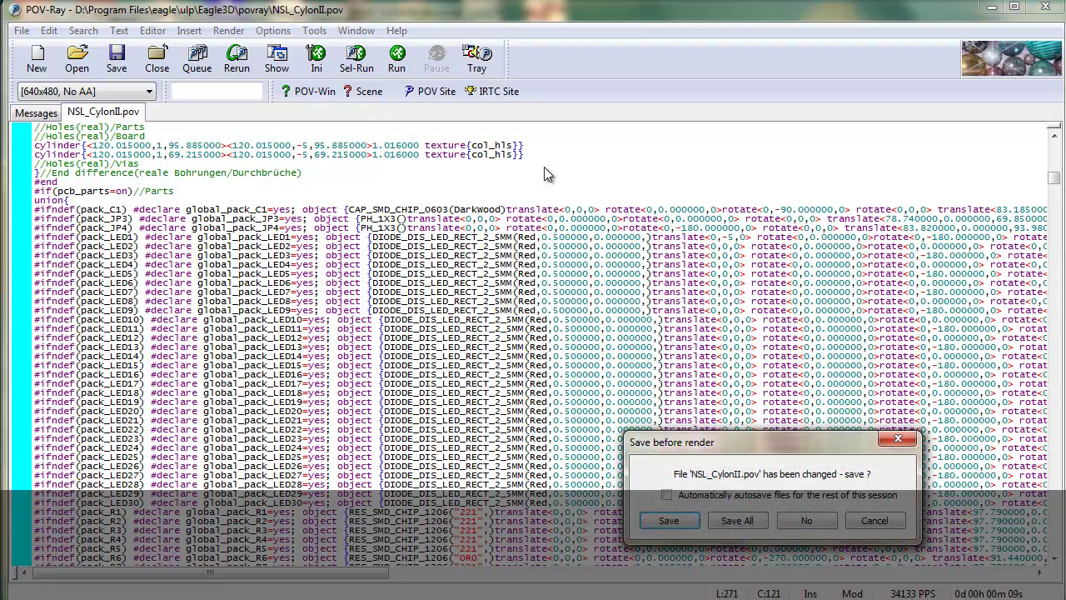
left_click(666, 520)
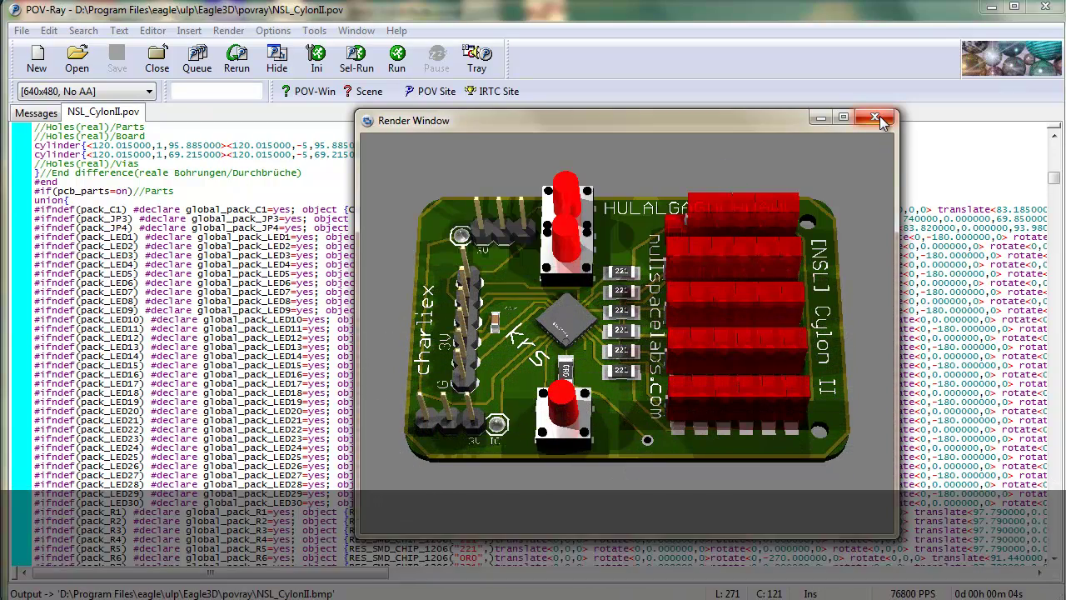
left_click(880, 116)
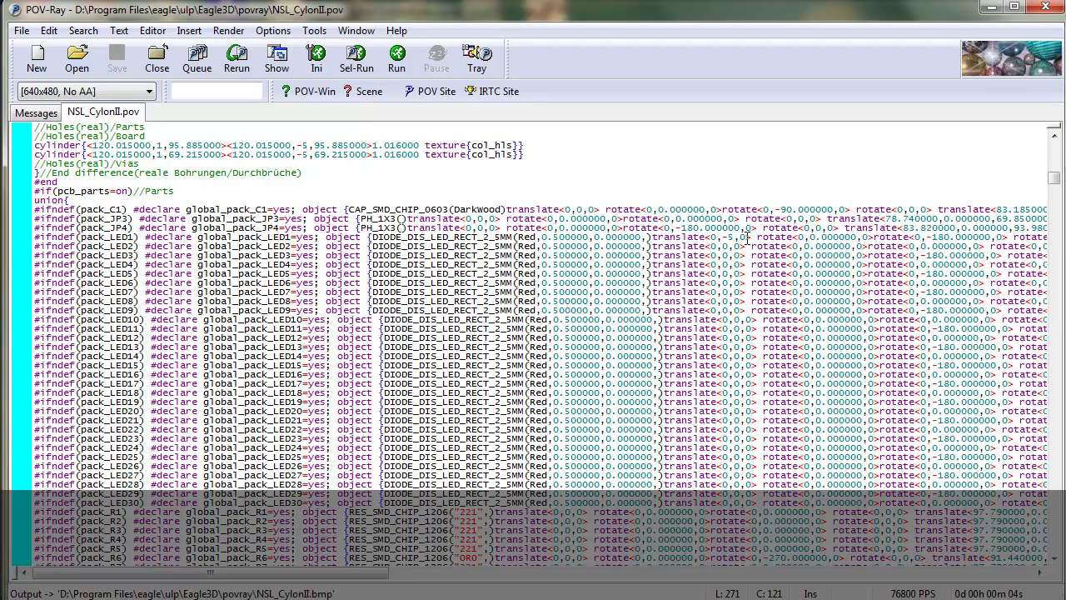
Copy LED1's object text from DIODE_DIS_LED_RECT_2_5MM through translate<0,-5,0 and open the find-and-replace dialog.
left_click_drag(747, 237, 374, 239)
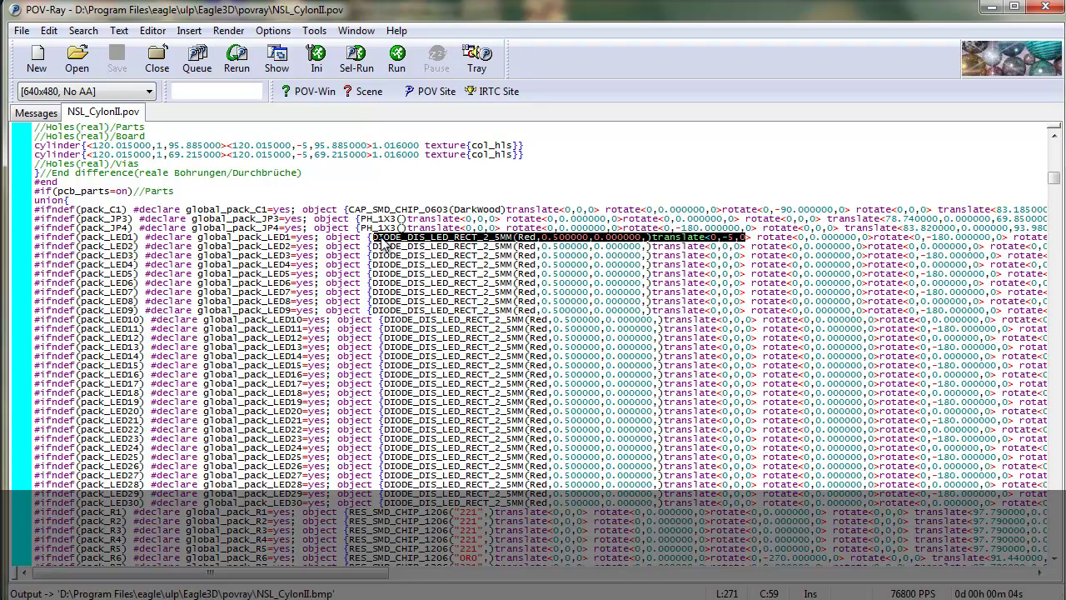
right_click(383, 247)
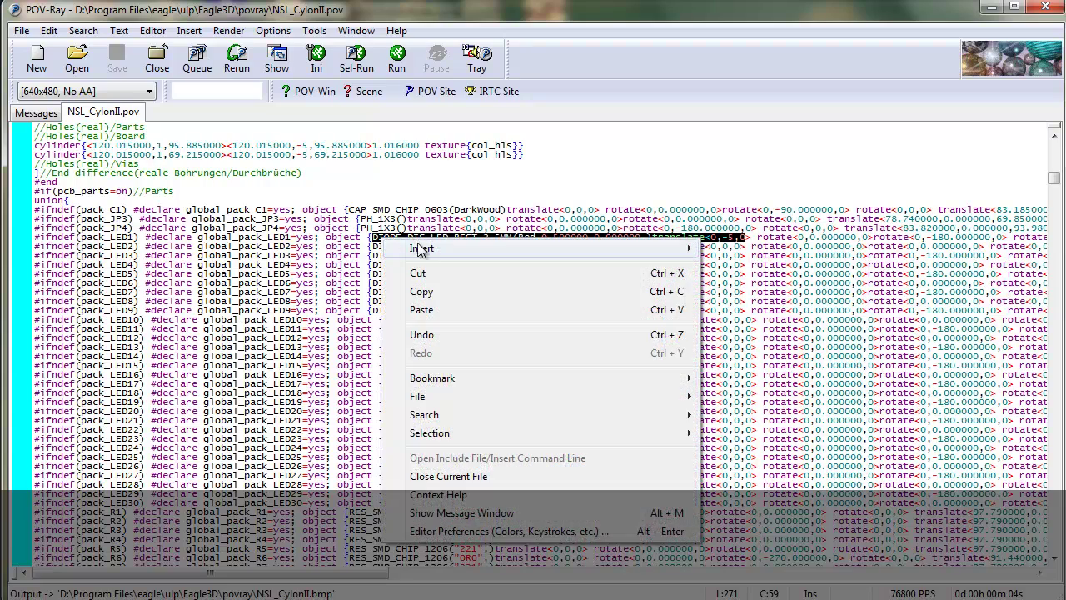
left_click(433, 292)
left_click(83, 30)
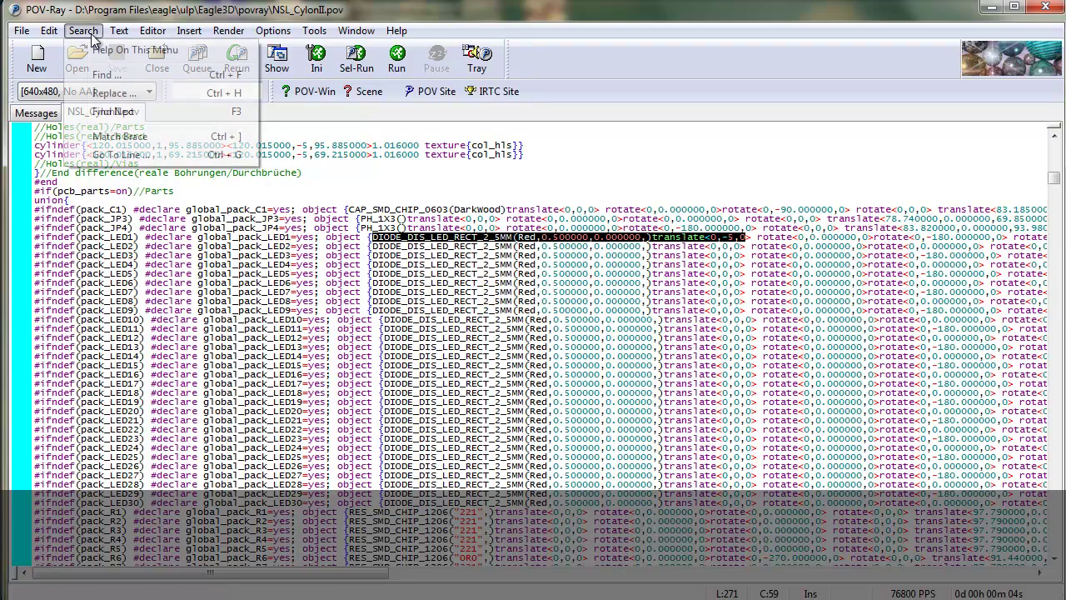
left_click(438, 227)
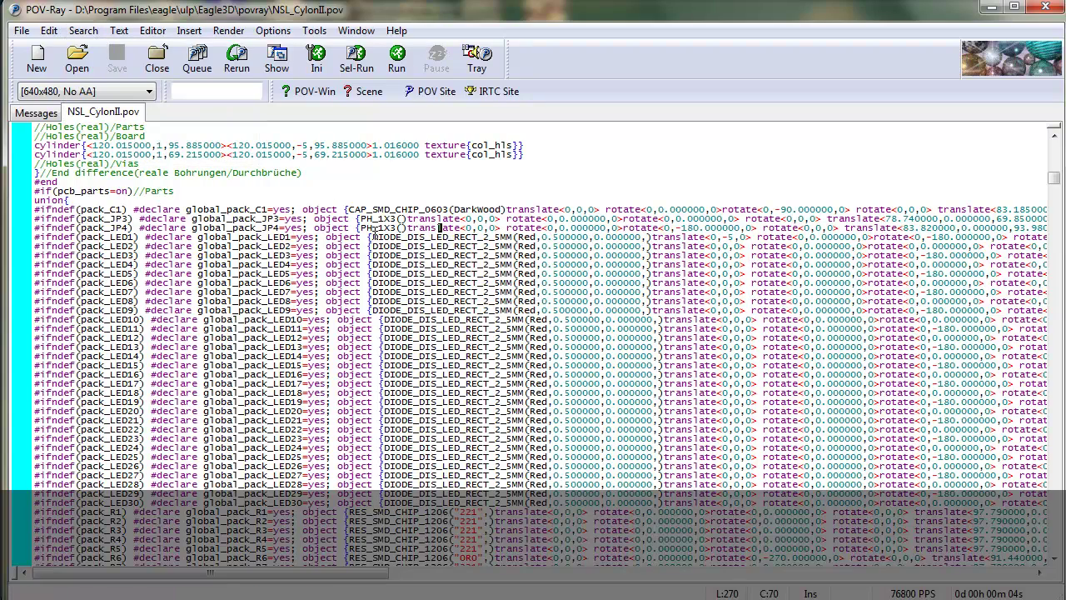
left_click(83, 30)
left_click(125, 94)
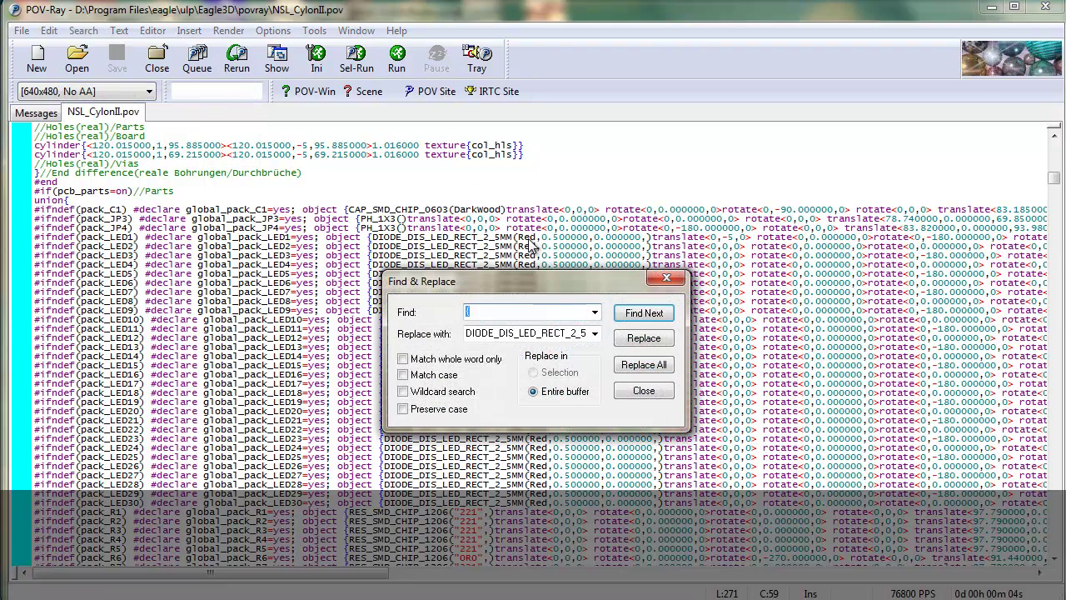
Set up replacing the copied LED text ending in translate<0,0,0 with the version ending in translate<0,-5,0, with case preserved.
double_click(512, 333)
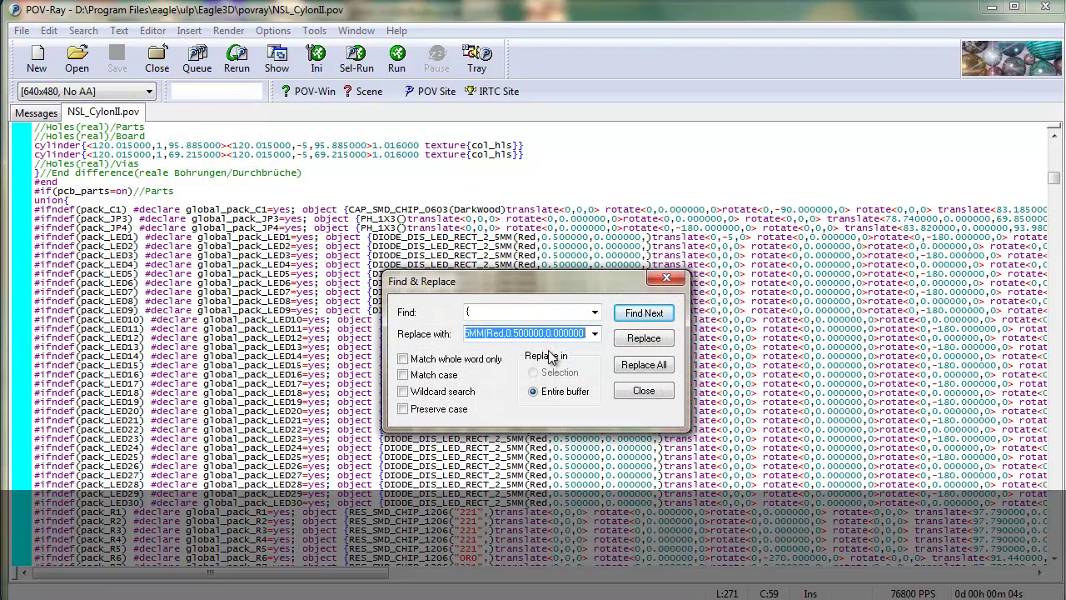
key("ctrl+v")
left_click(536, 311)
key("ctrl+v")
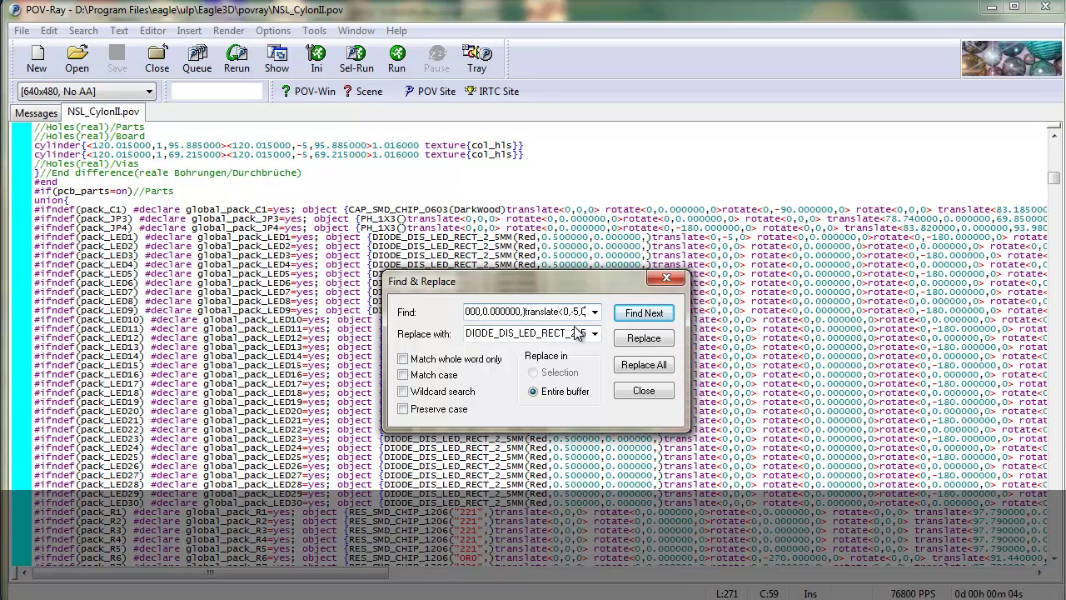
key("BackSpace")
key("BackSpace")
type("0")
key("Down")
key("Tab")
key("ctrl+v")
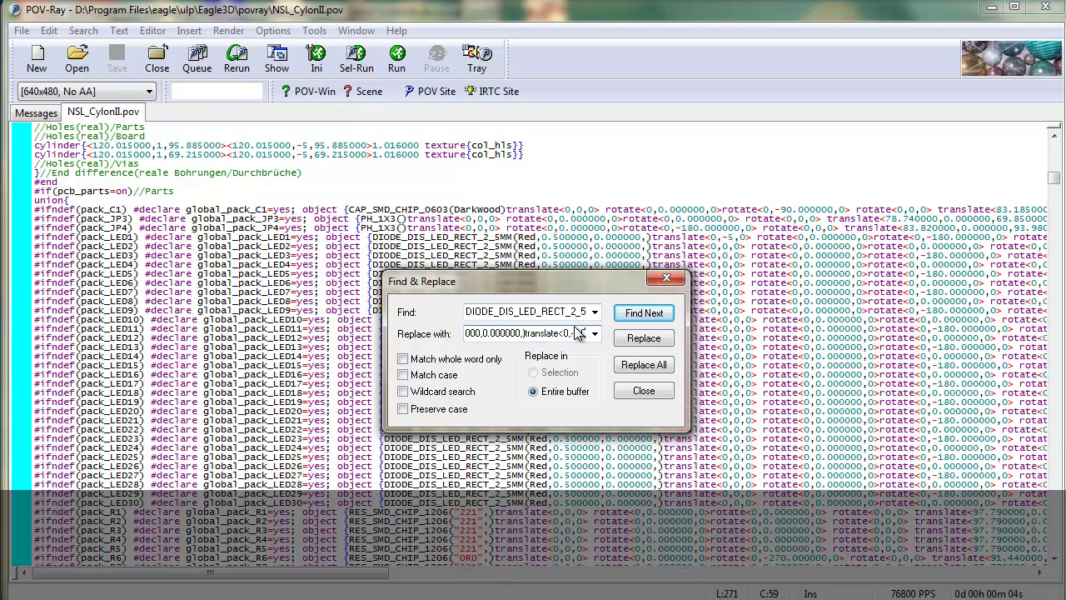
left_click(435, 414)
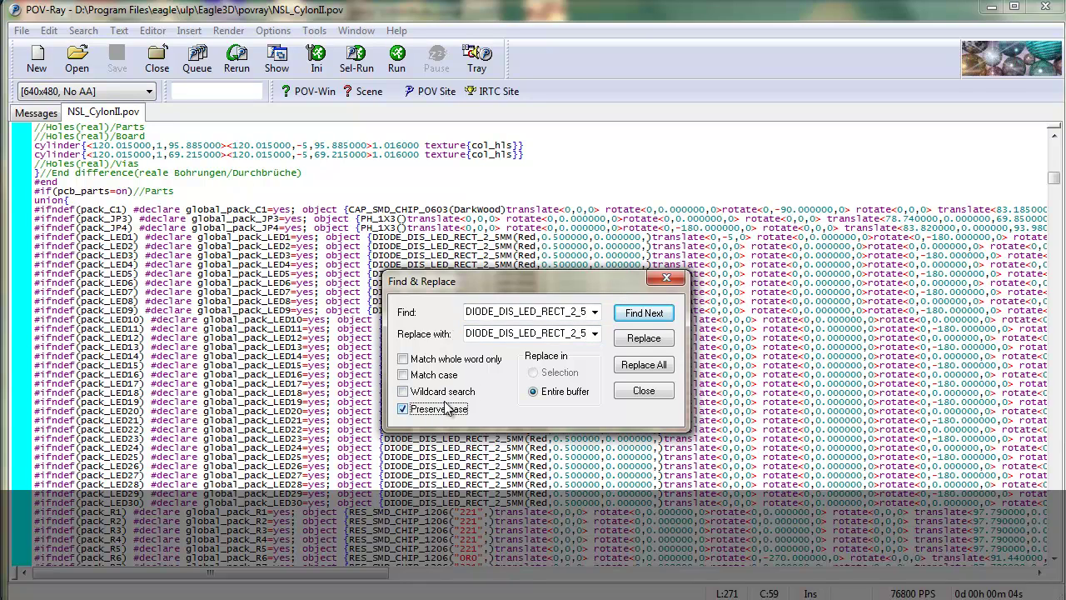
left_click(565, 340)
left_click(565, 340)
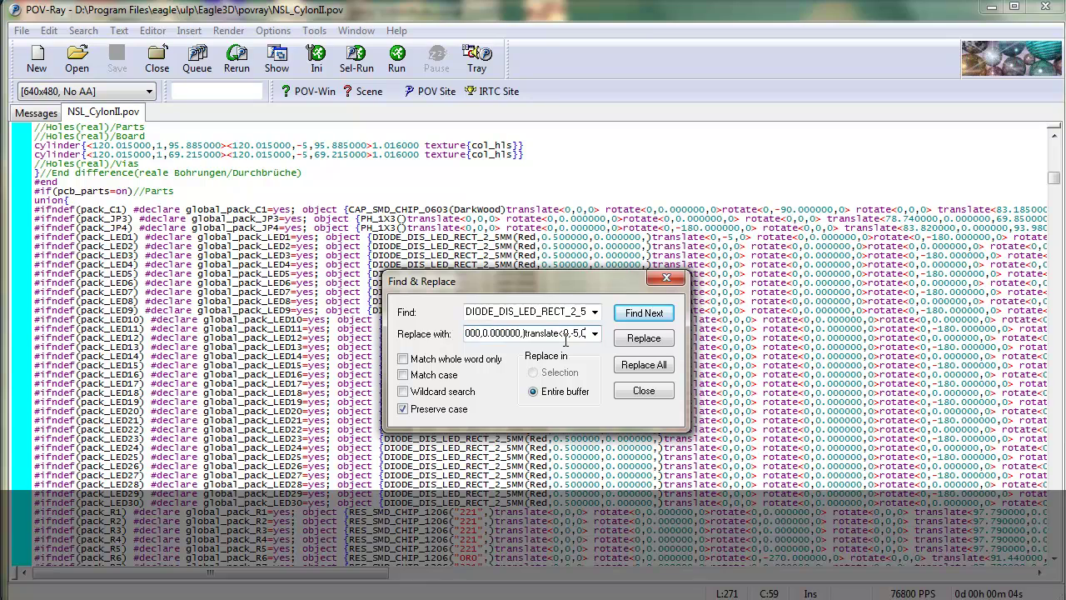
key("Home")
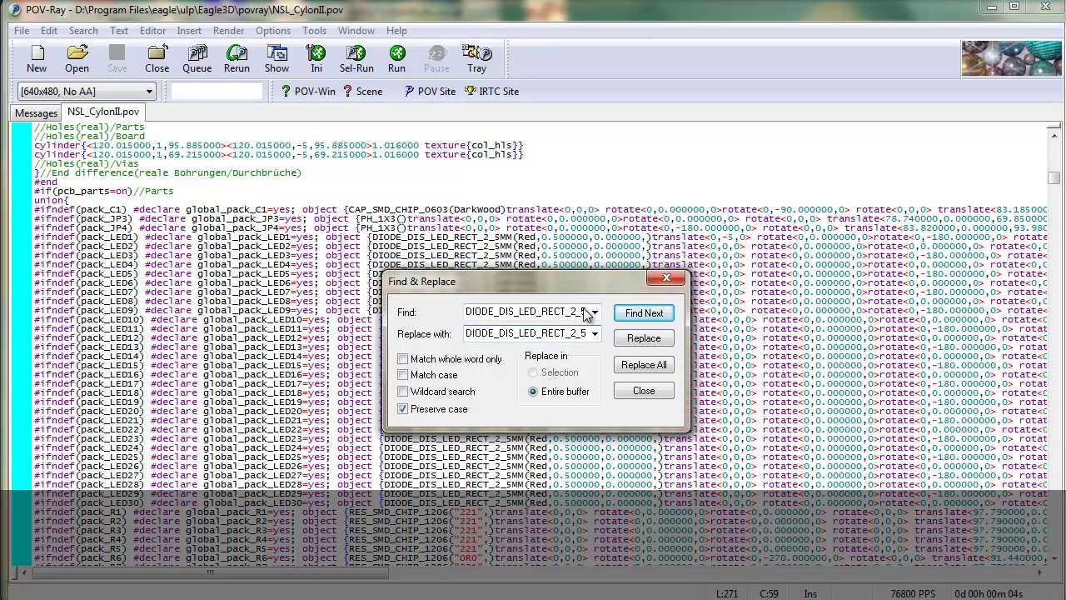
Replace the matching text one occurrence at a time for LED2 through LED30 and close the find-and-replace dialog.
left_click(661, 347)
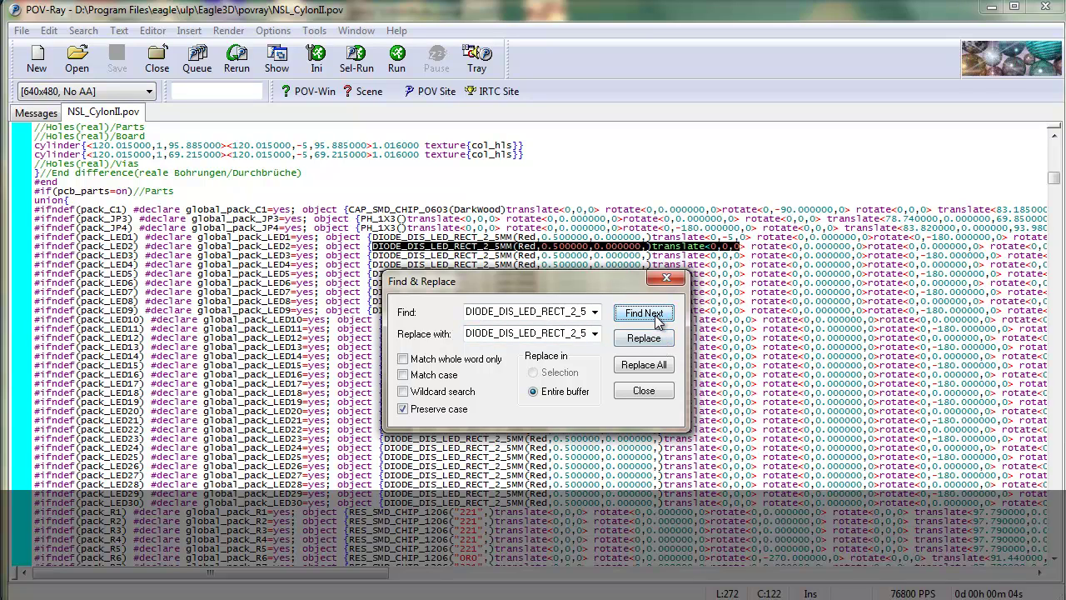
left_click(655, 348)
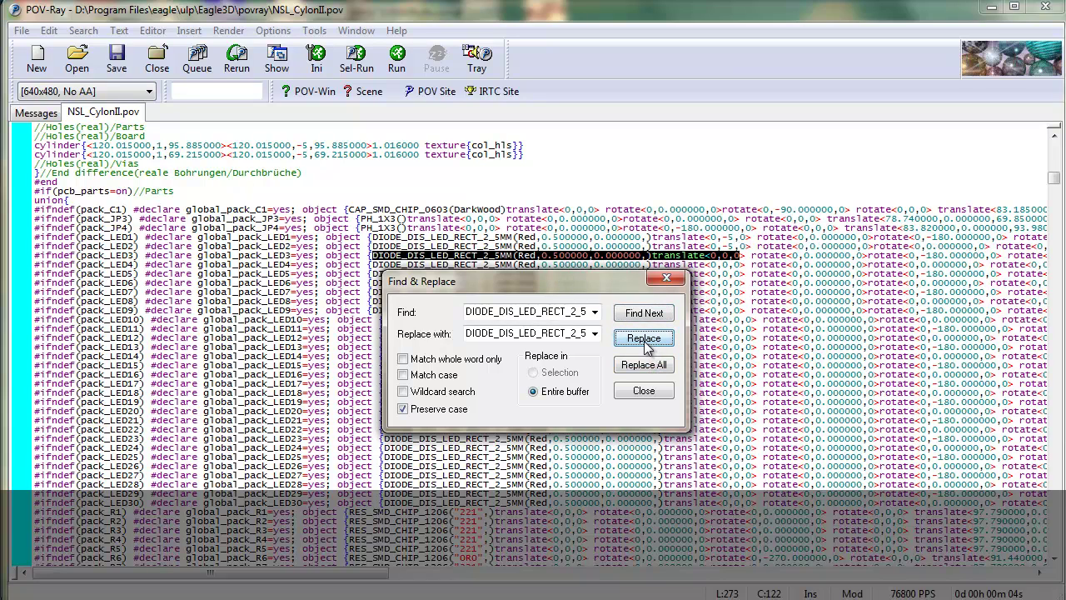
left_click(647, 346)
left_click(646, 345)
left_click(645, 345)
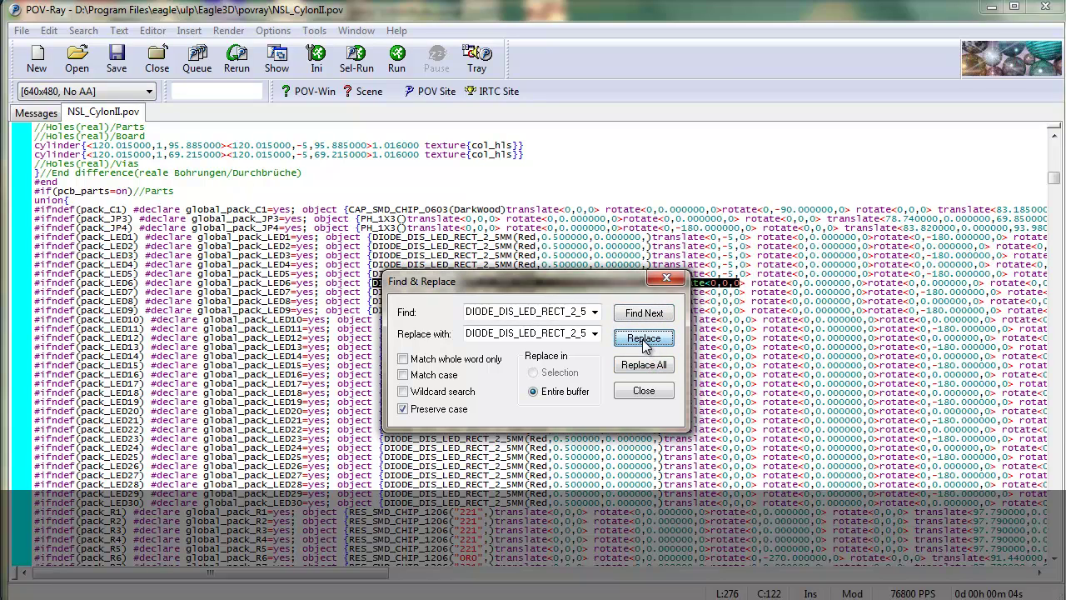
left_click(646, 346)
left_click(646, 348)
left_click(642, 338)
left_click(642, 338)
left_click(642, 338)
left_click(642, 338)
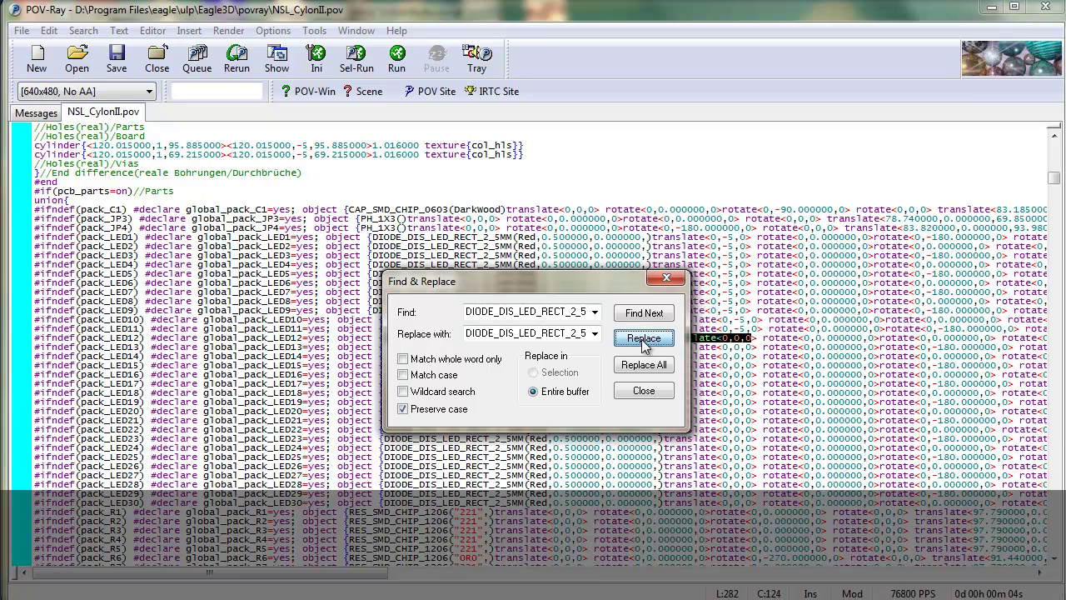
left_click(642, 338)
left_click(642, 338)
left_click(642, 338)
left_click(642, 338)
left_click(641, 339)
left_click(642, 339)
left_click(641, 339)
left_click(642, 339)
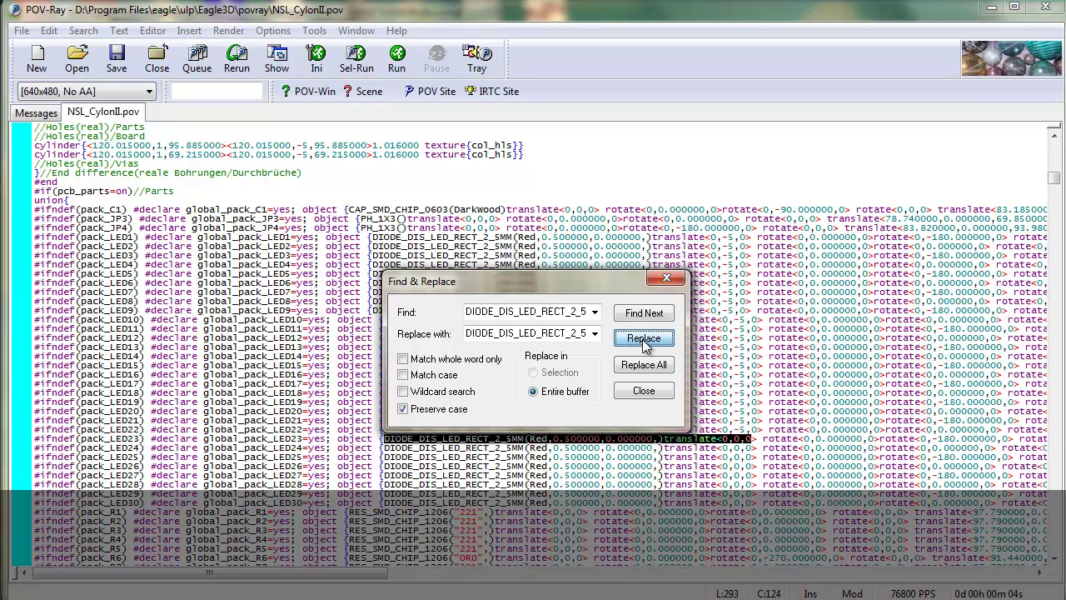
left_click(642, 339)
left_click(642, 339)
left_click(642, 339)
left_click(642, 339)
left_click(642, 339)
left_click(642, 339)
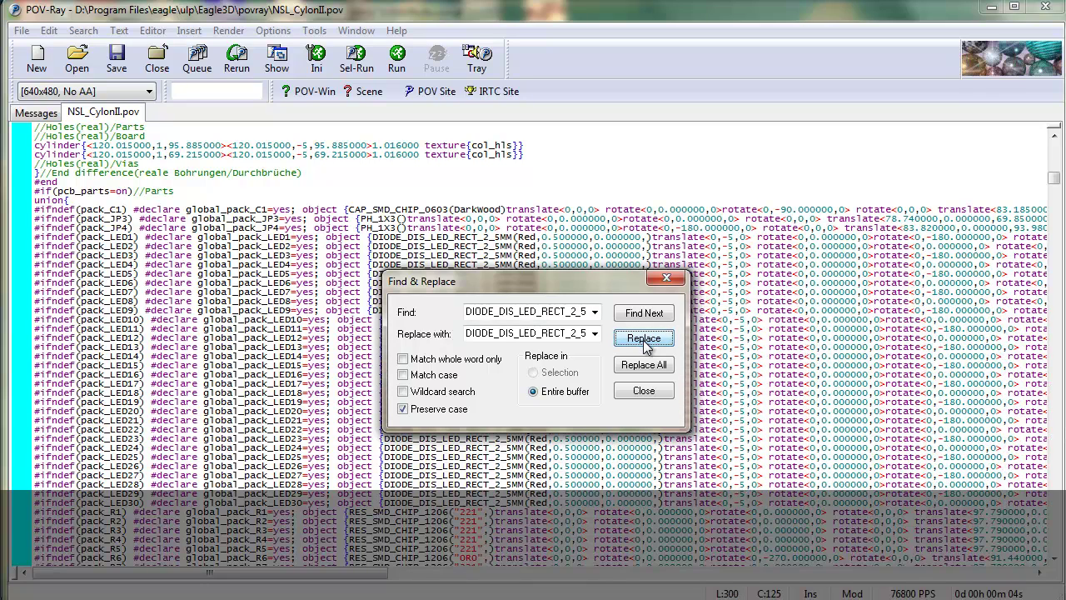
left_click(654, 389)
Render the board with all the LEDs shifted and close the finished image.
left_click(396, 58)
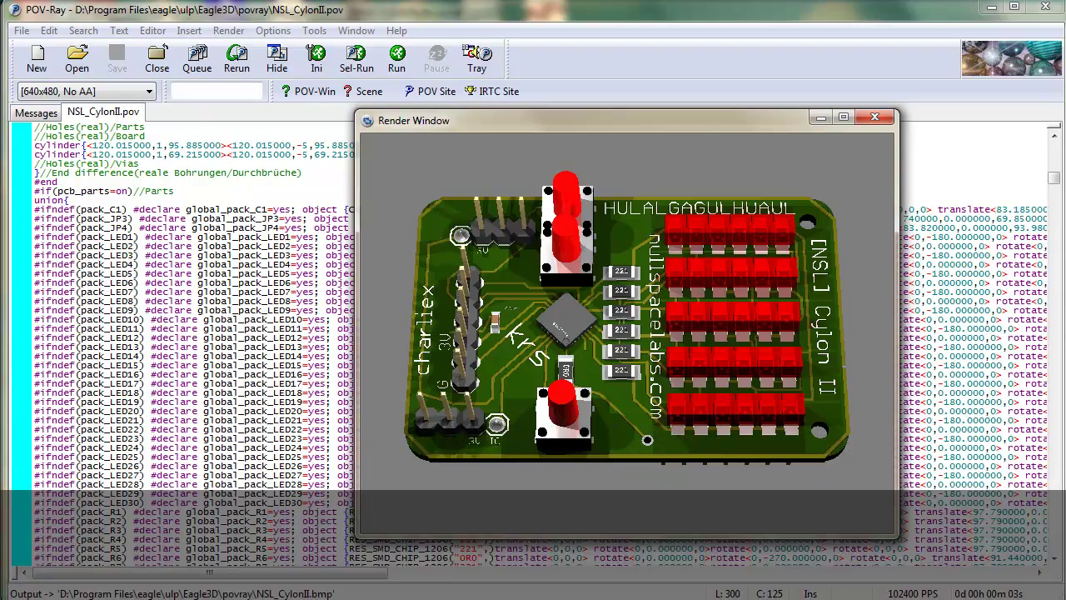
left_click(874, 117)
Set pcb_rotate_y to -90 in the scene's declarations, render the board and close the image.
scroll(452, 276, "up", 15)
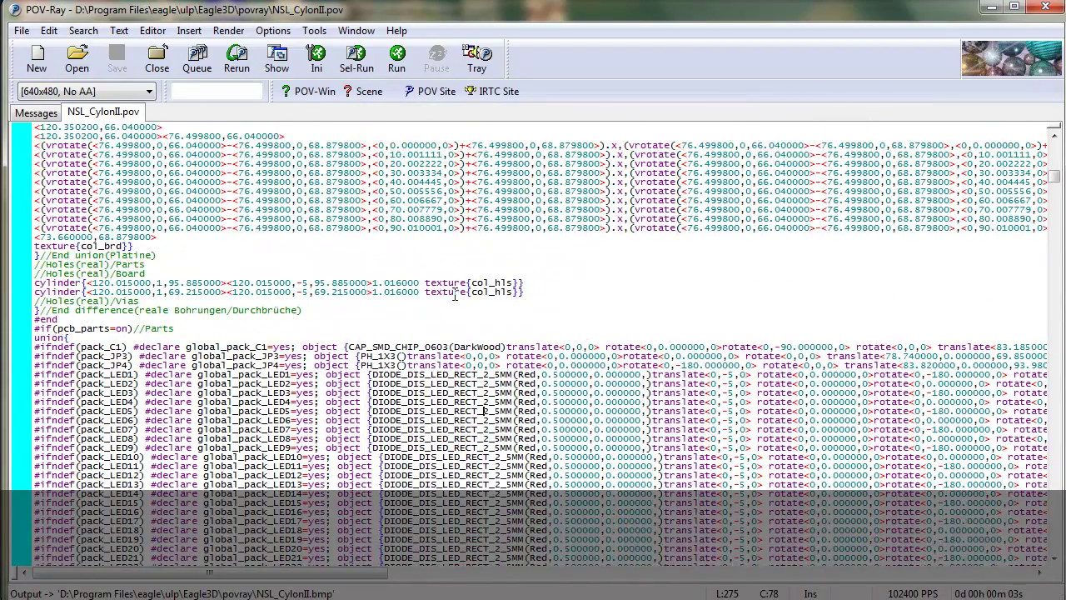
scroll(452, 276, "up", 20)
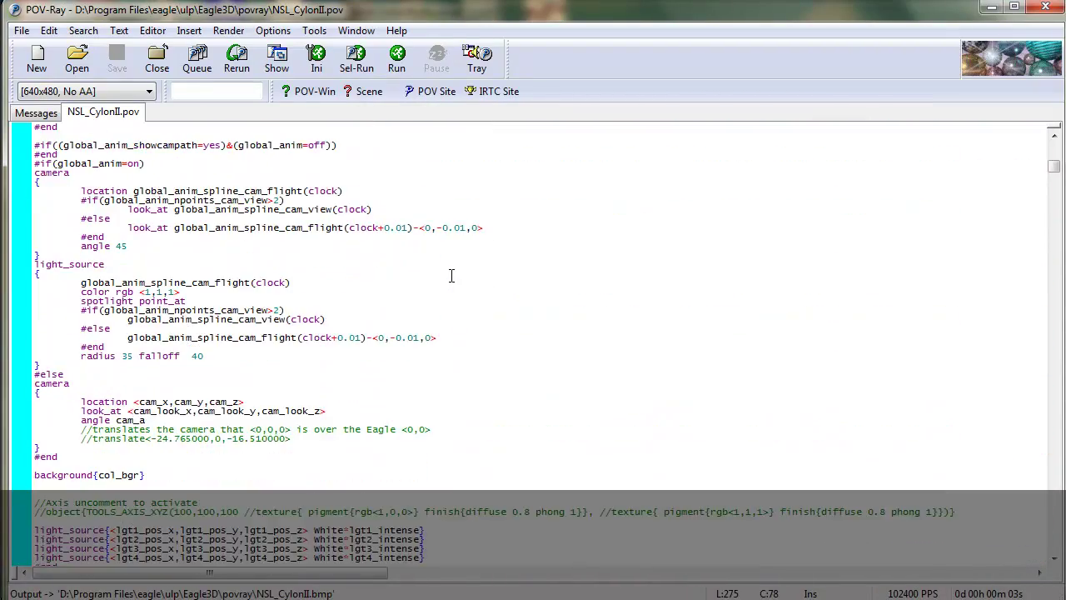
scroll(426, 330, "up", 20)
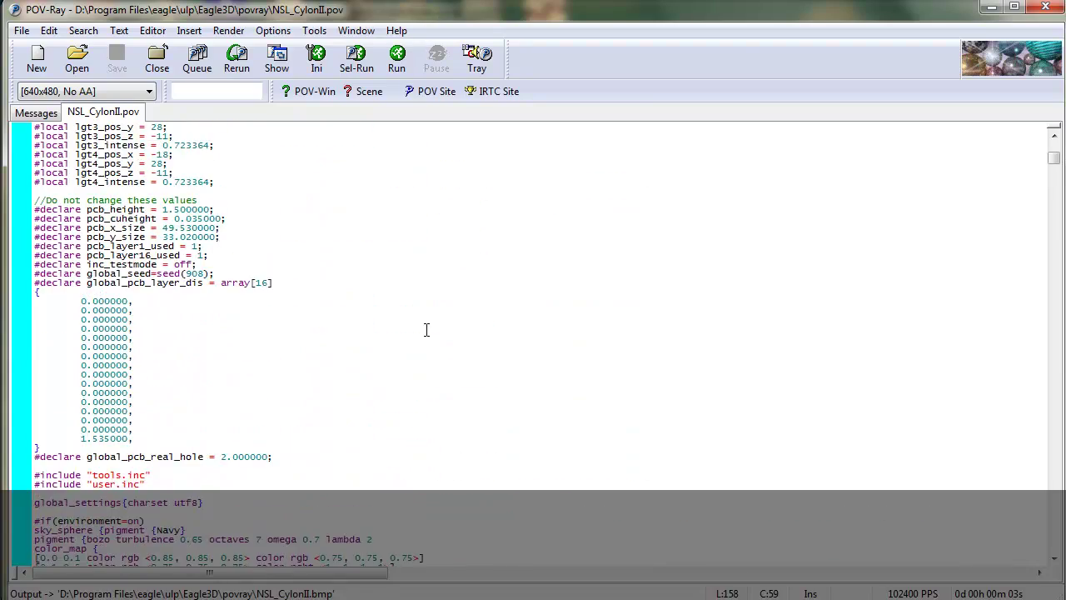
scroll(425, 330, "up", 12)
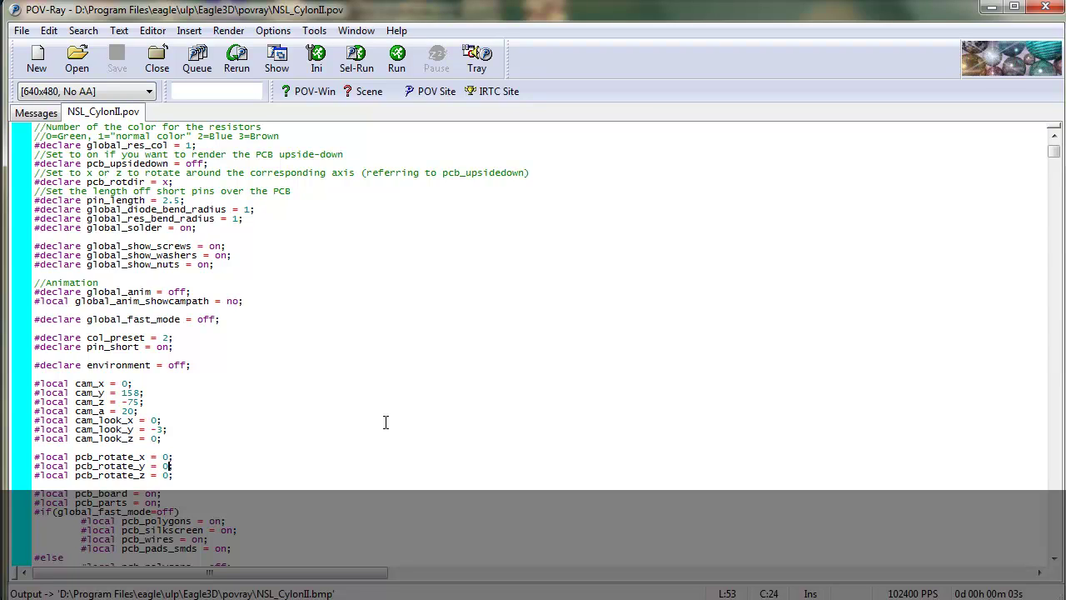
key("BackSpace")
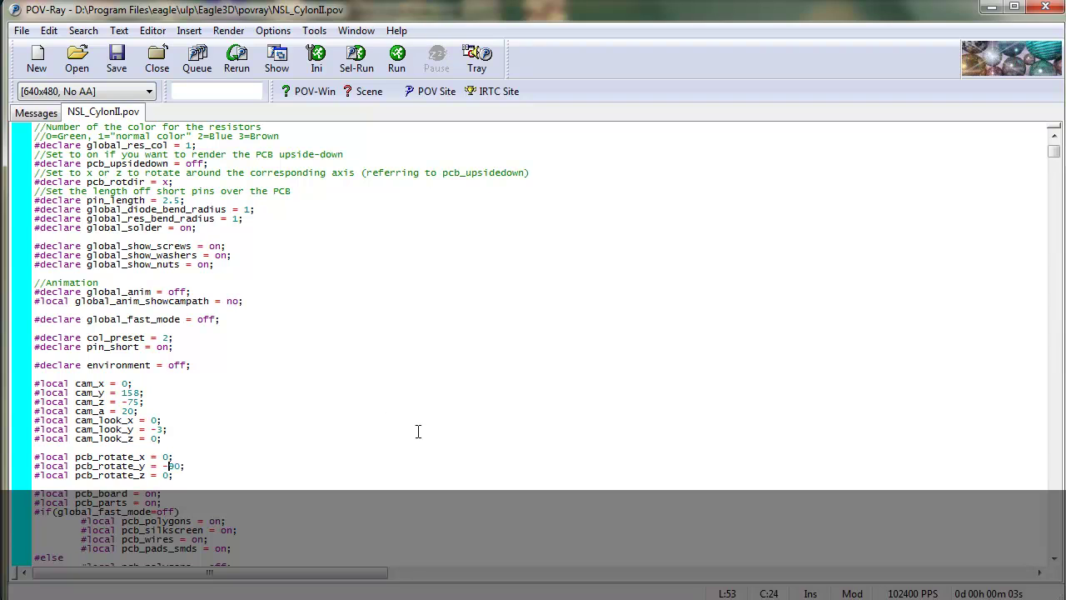
left_click(396, 59)
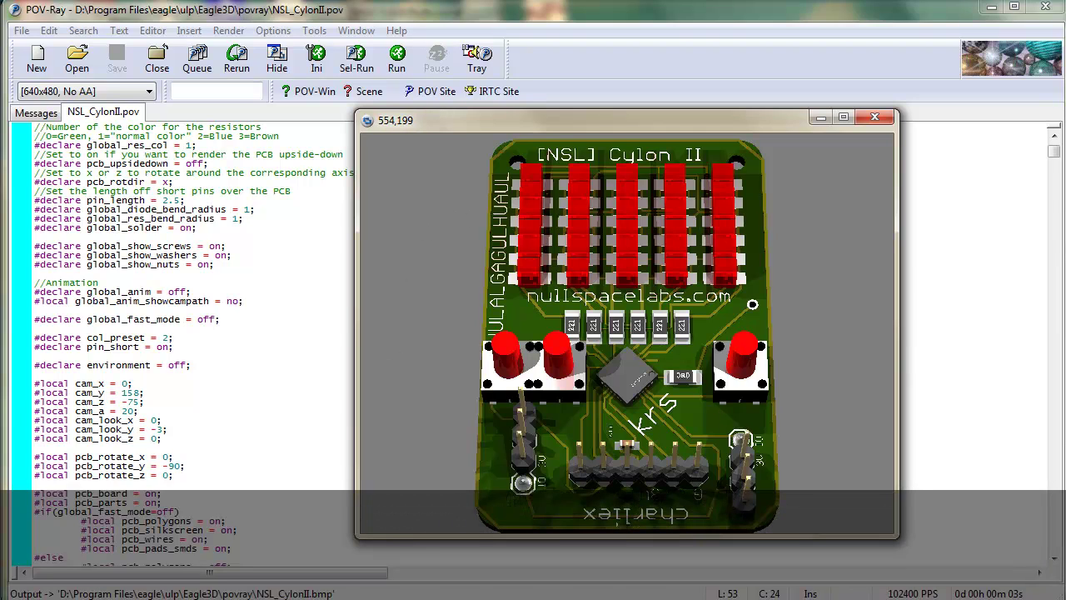
left_click(876, 119)
Set cam_look_y to 0, render the board and close the image.
left_click(150, 429)
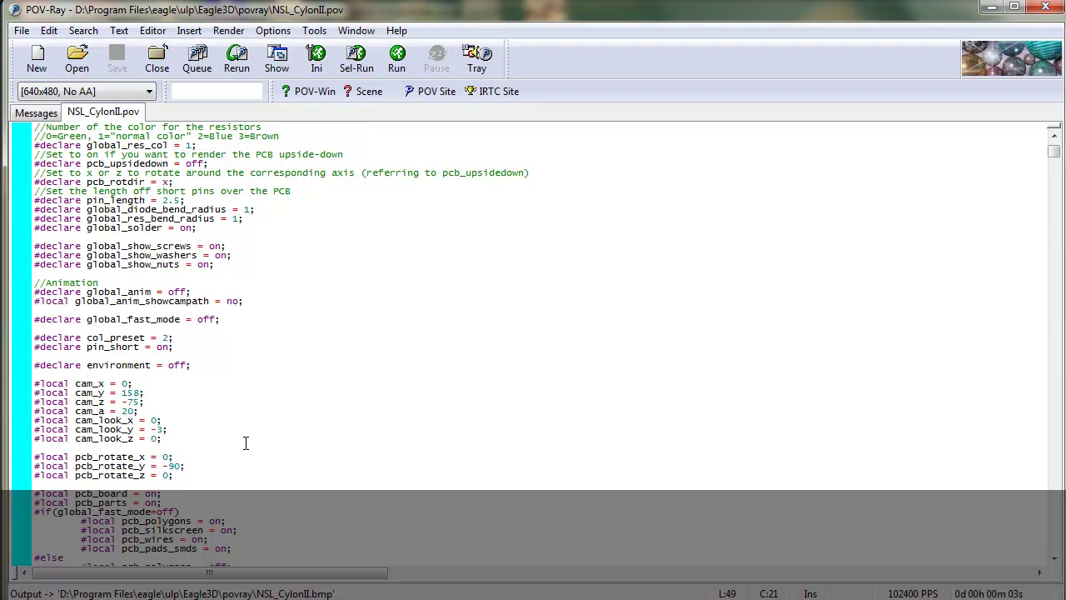
key("BackSpace")
key("BackSpace")
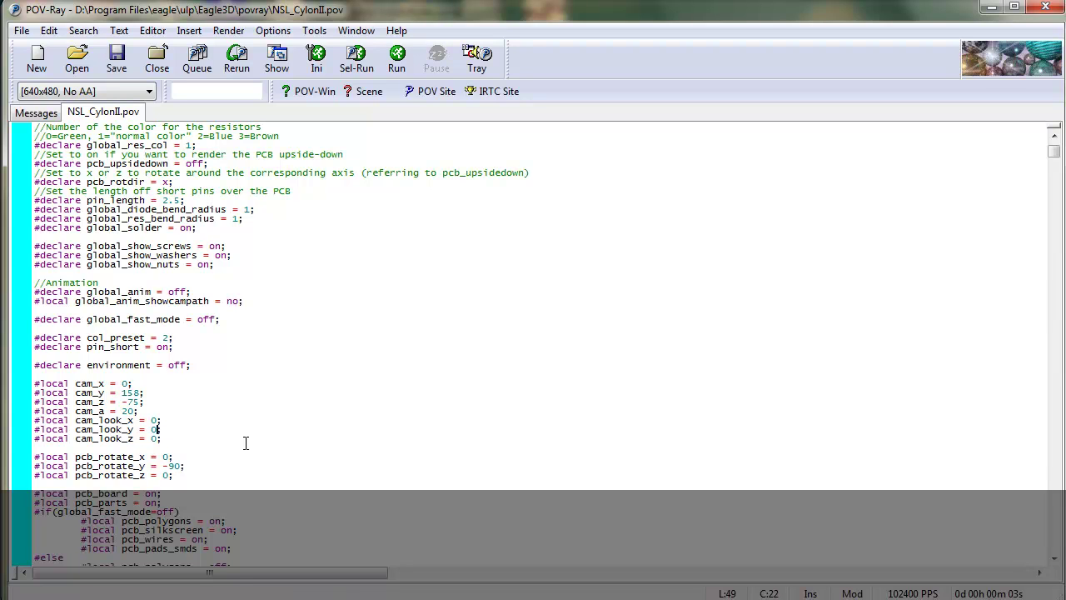
left_click(411, 65)
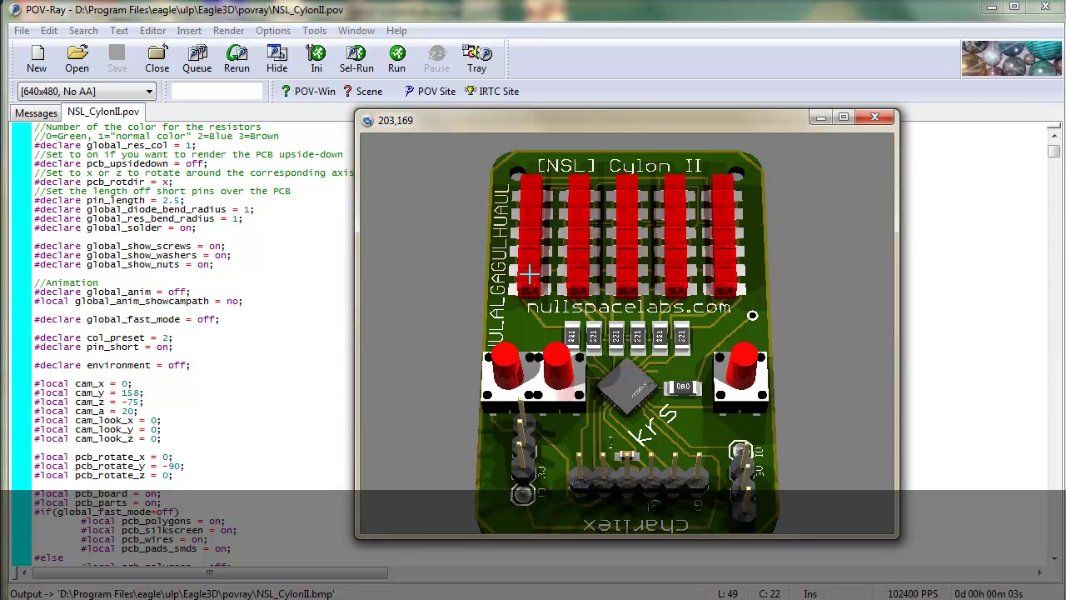
left_click(874, 116)
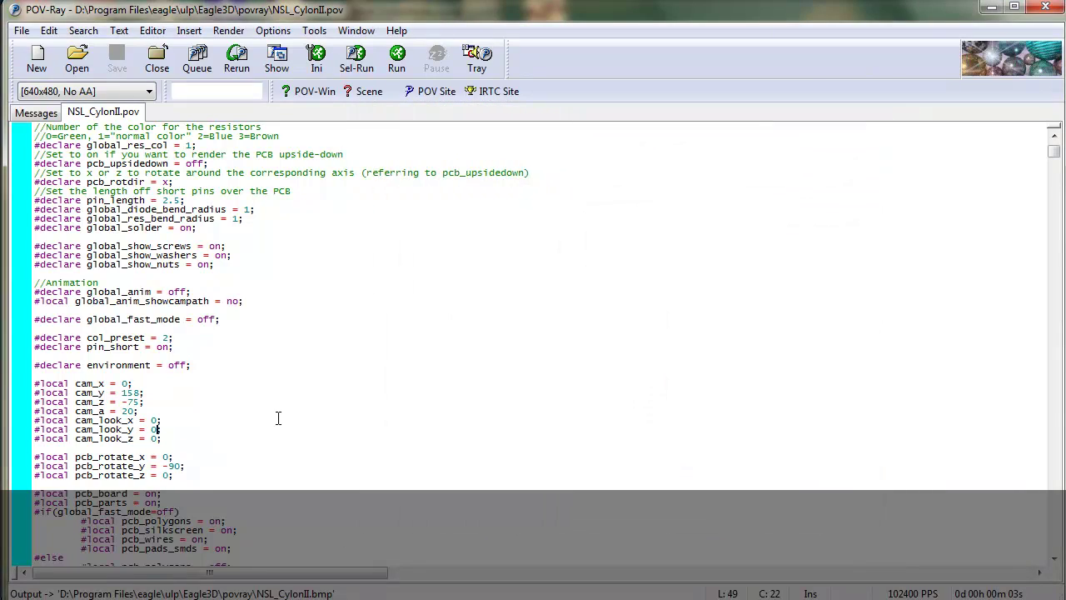
Set cam_z to 0 for a straight top view, render the board and close the image.
left_click(163, 392)
key("BackSpace")
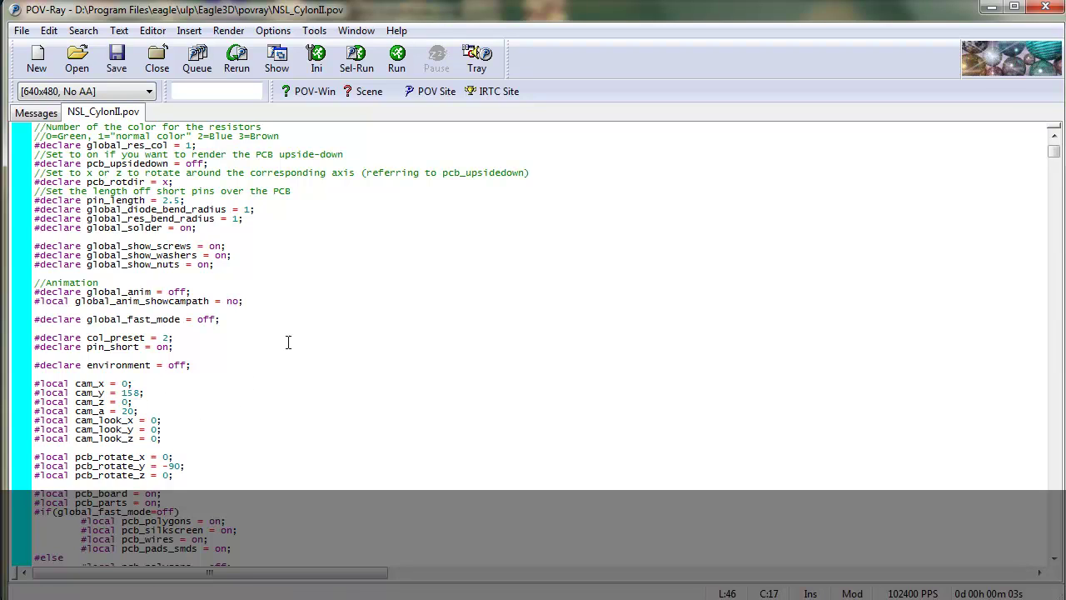
left_click(398, 58)
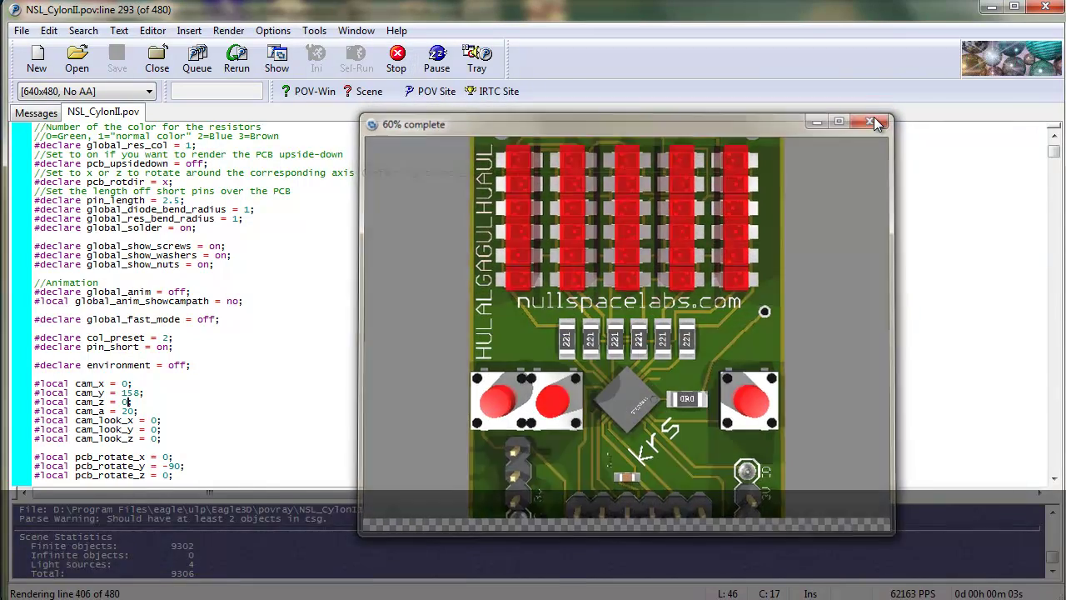
left_click(874, 116)
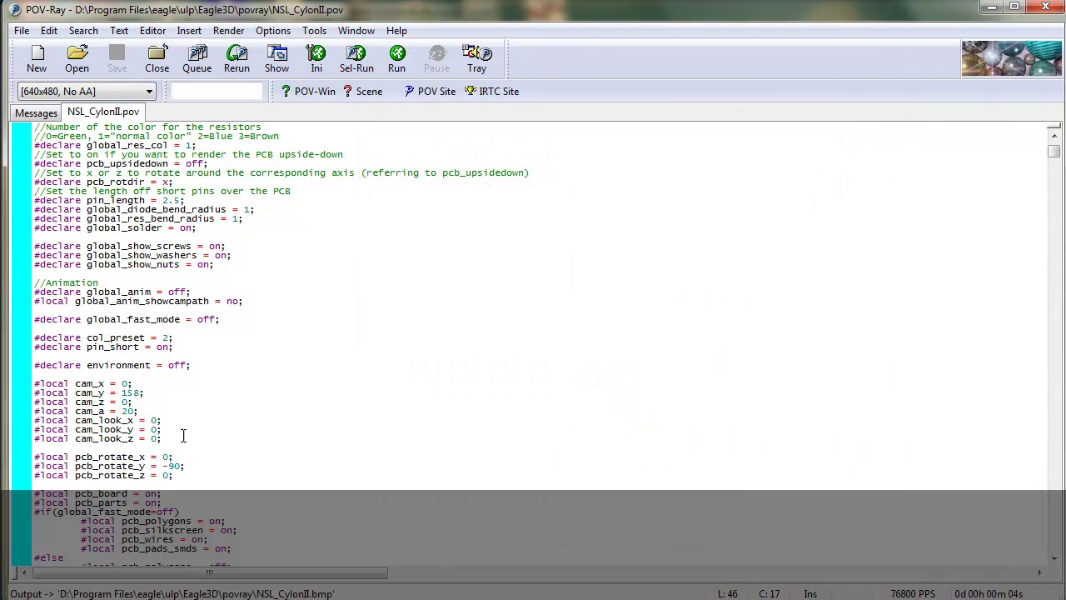
Set cam_y to 148, render the board and close the render window.
left_click(134, 392)
key("BackSpace")
type("4")
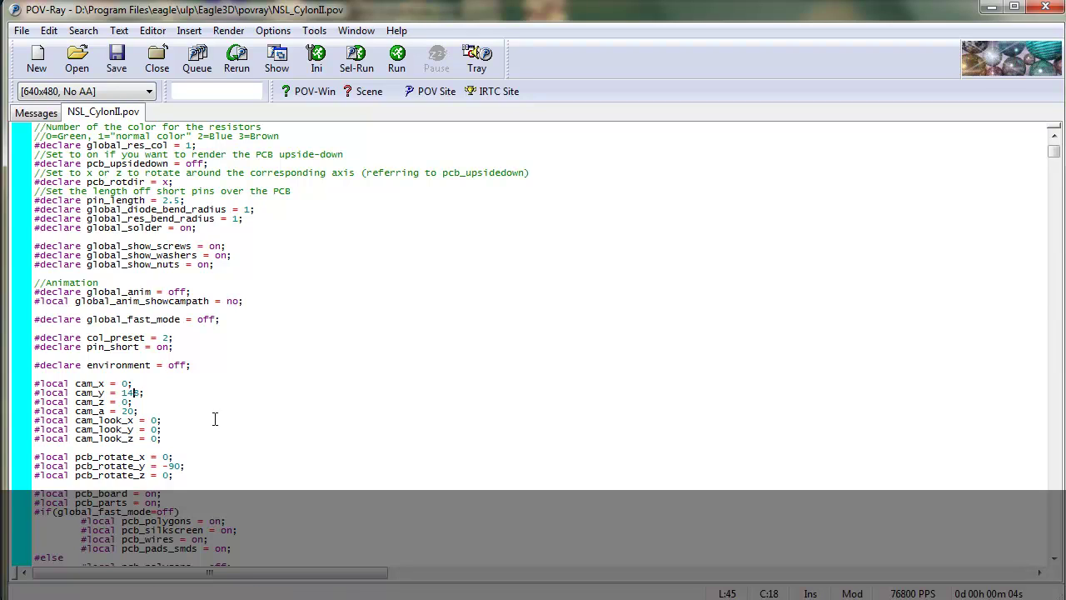
left_click(396, 56)
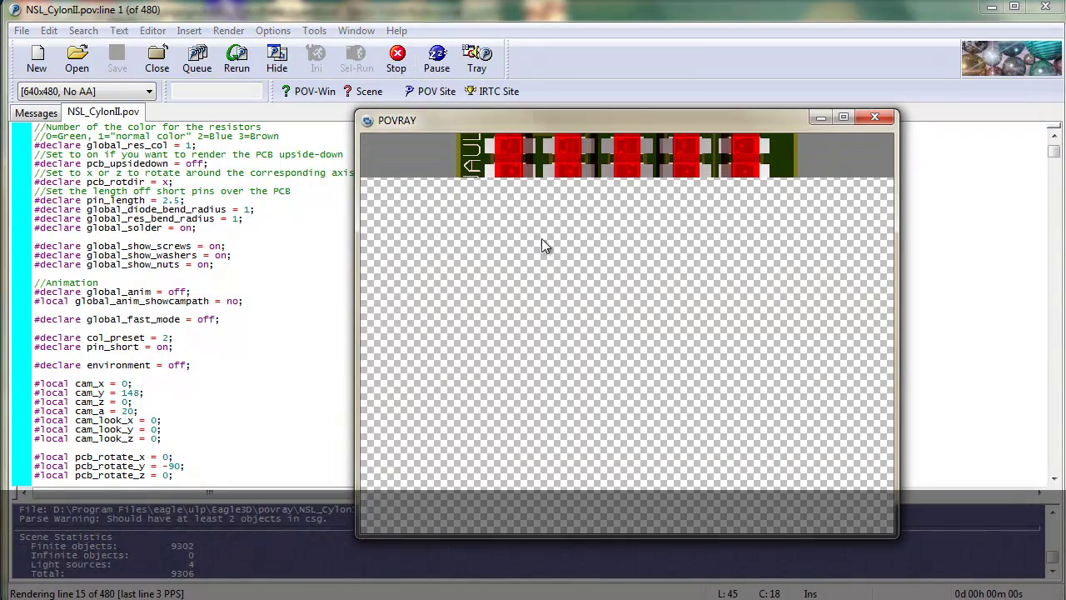
left_click(879, 112)
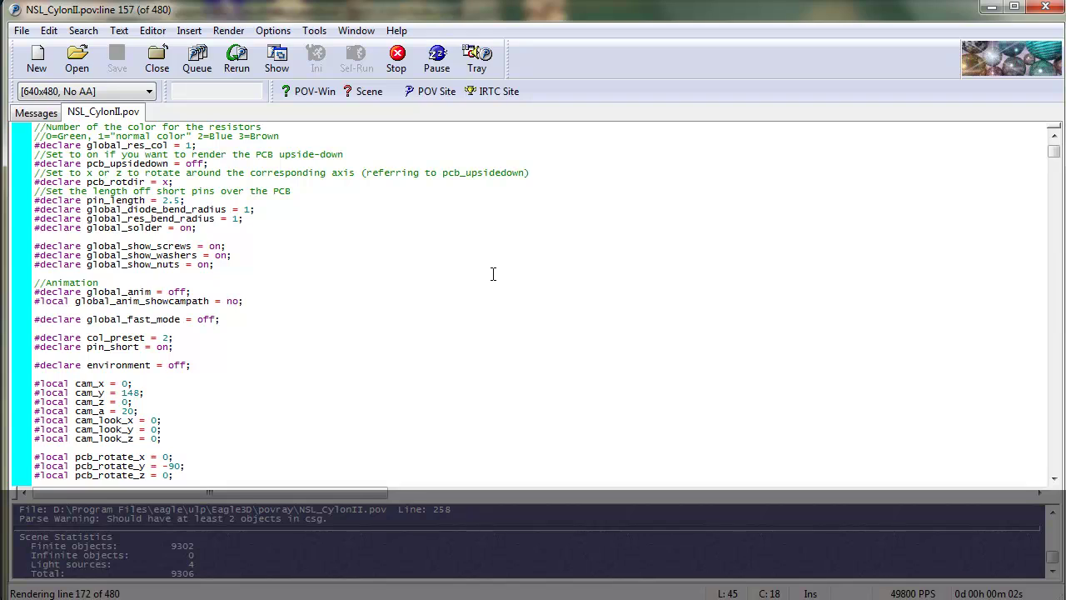
Set cam_y to 108 and render the board again.
key("BackSpace")
type("0")
left_click(397, 57)
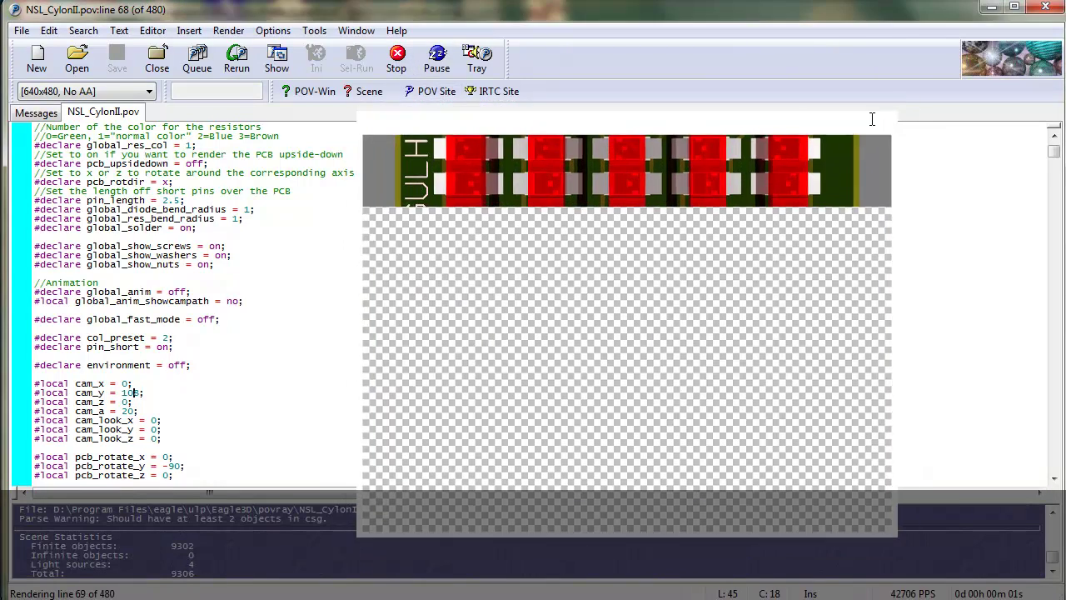
Set cam_y to 228, render the board again and close the finished image.
left_click(873, 117)
key("BackSpace")
key("BackSpace")
type("22")
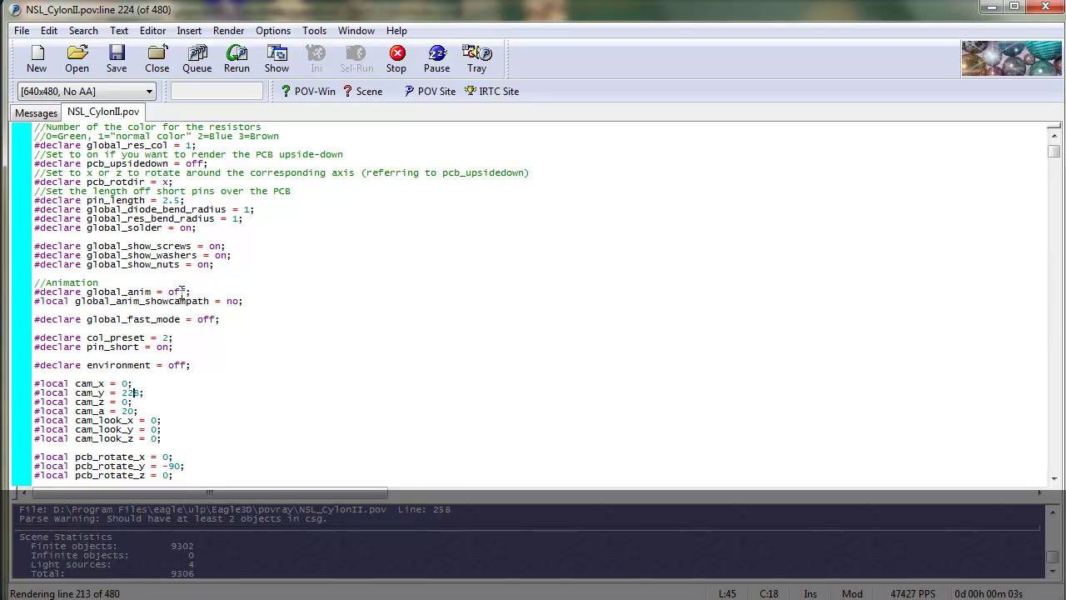
key("alt+g")
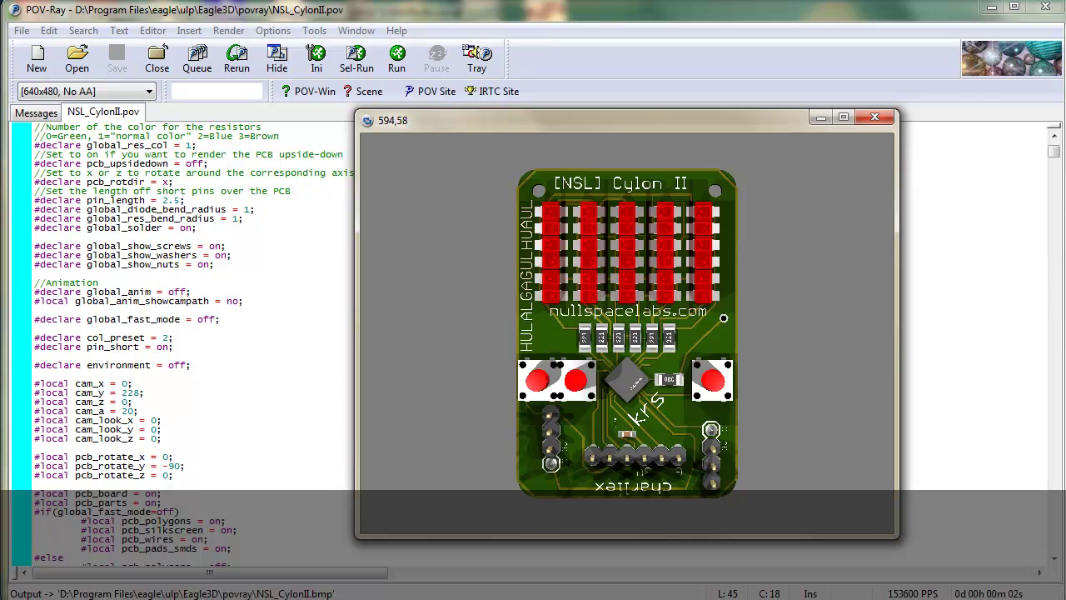
left_click(875, 119)
Set the render preset to 640x480, AA 0.3, render the board and close the image.
left_click(95, 92)
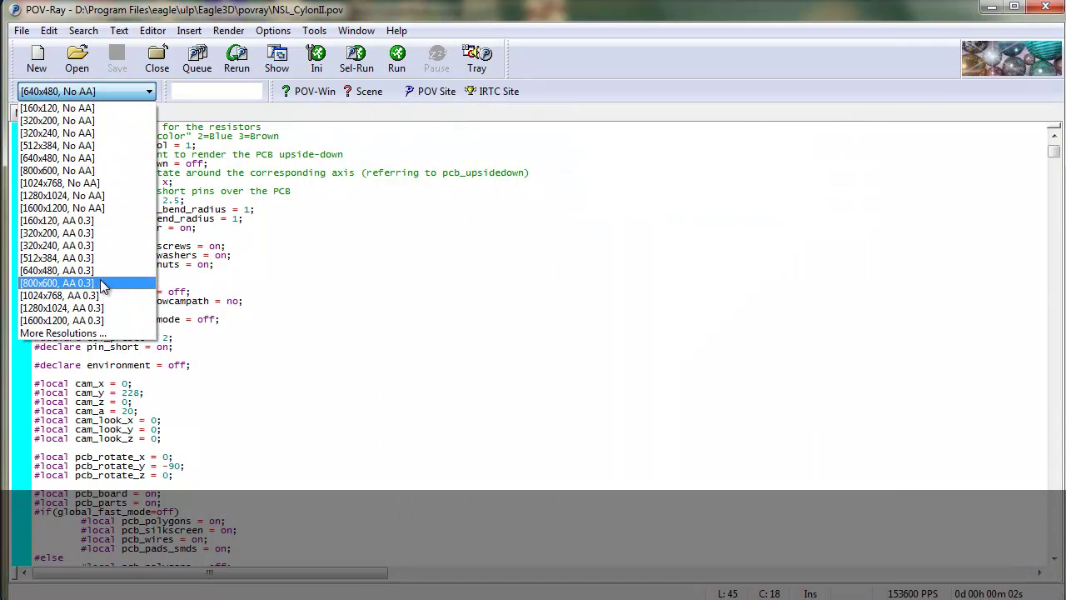
left_click(58, 270)
left_click(399, 53)
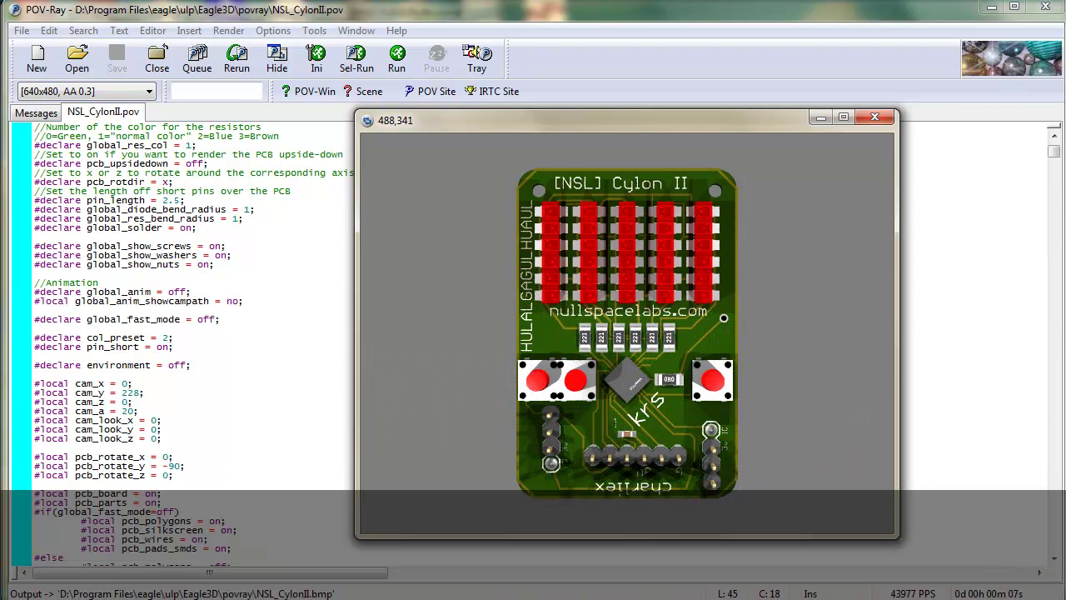
left_click(876, 118)
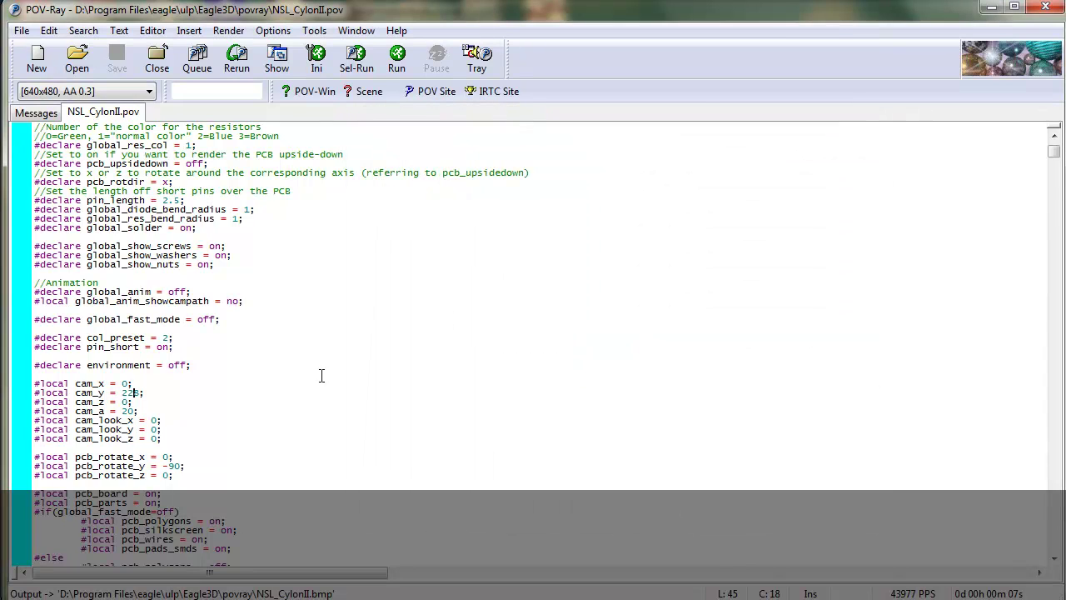
Look through the scene file from the environment and camera settings down to the board outline and parts definitions.
left_click_drag(208, 474, 37, 371)
left_click(186, 409)
scroll(245, 483, "down", 1)
left_click_drag(201, 351, 206, 321)
scroll(250, 409, "down", 17)
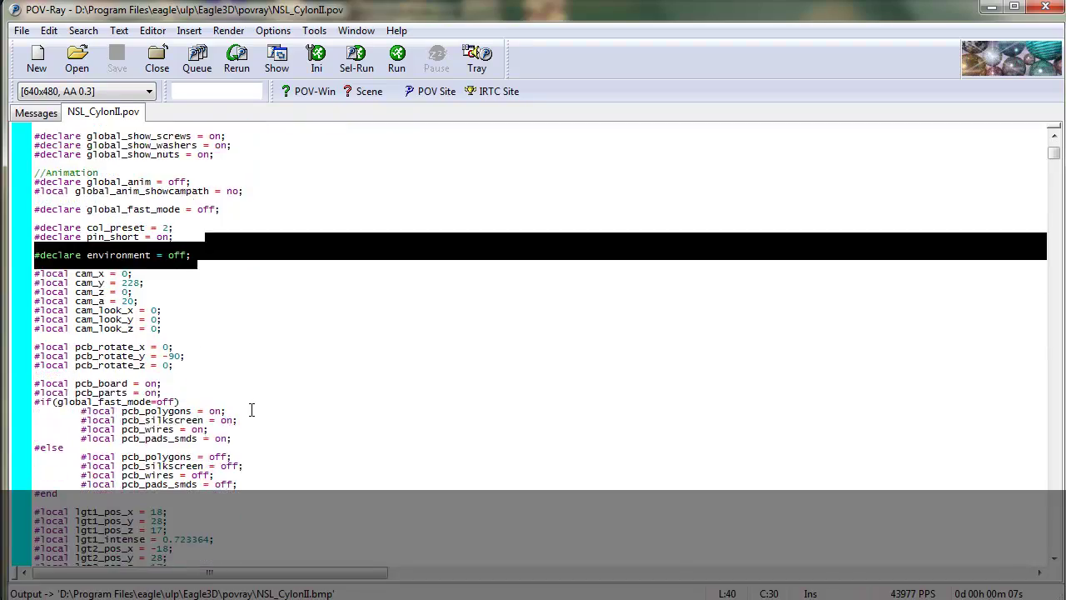
scroll(258, 425, "down", 20)
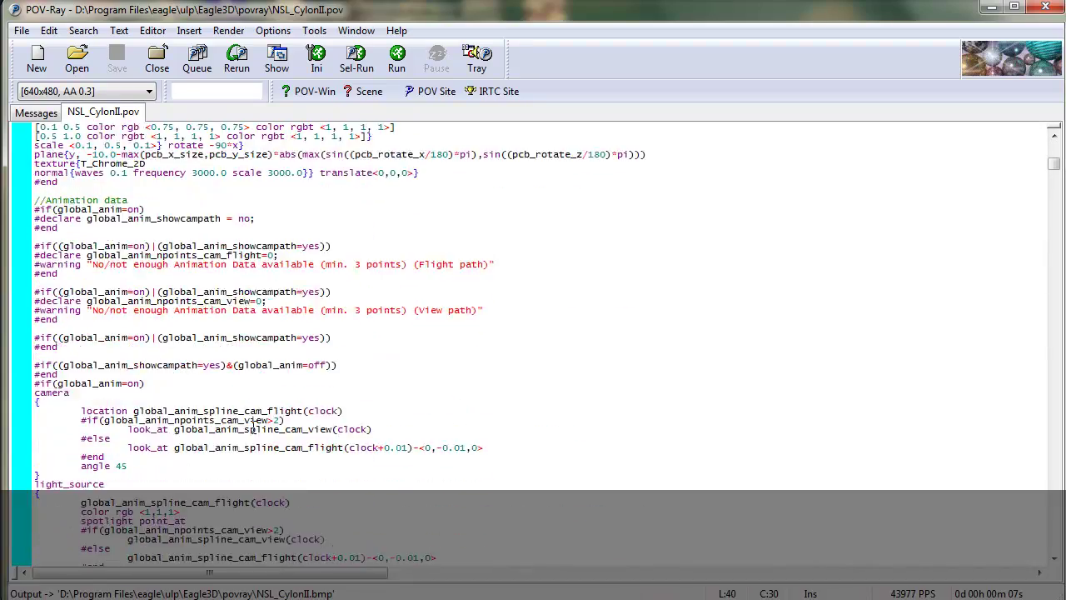
scroll(254, 434, "down", 13)
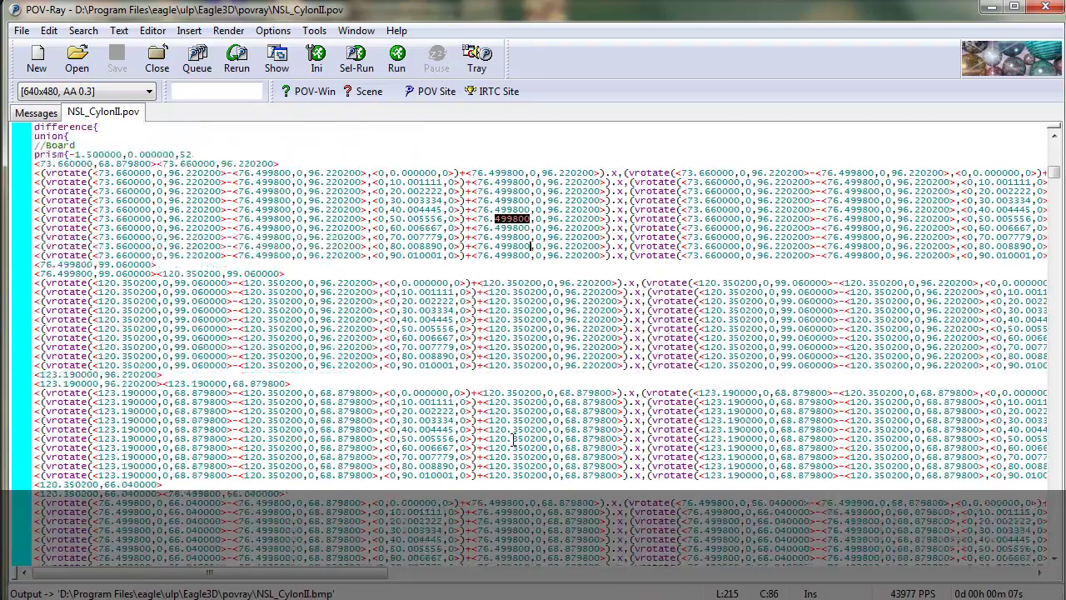
left_click(408, 319)
scroll(429, 324, "up", 3)
scroll(438, 409, "down", 15)
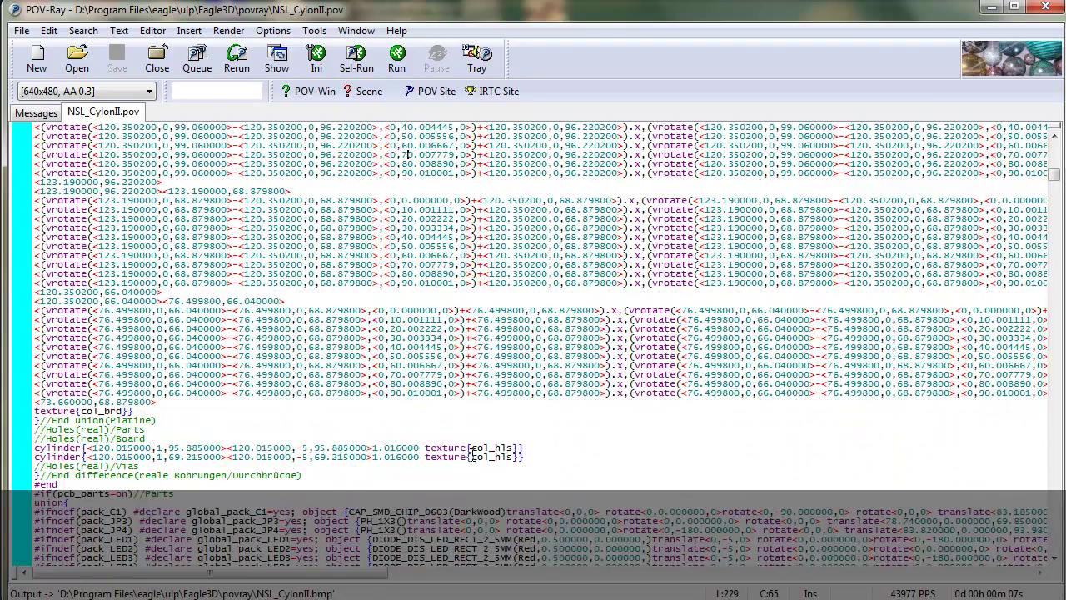
Try removing the trailing comma from LED1's parameters, render the board and close the render window.
left_click(646, 237)
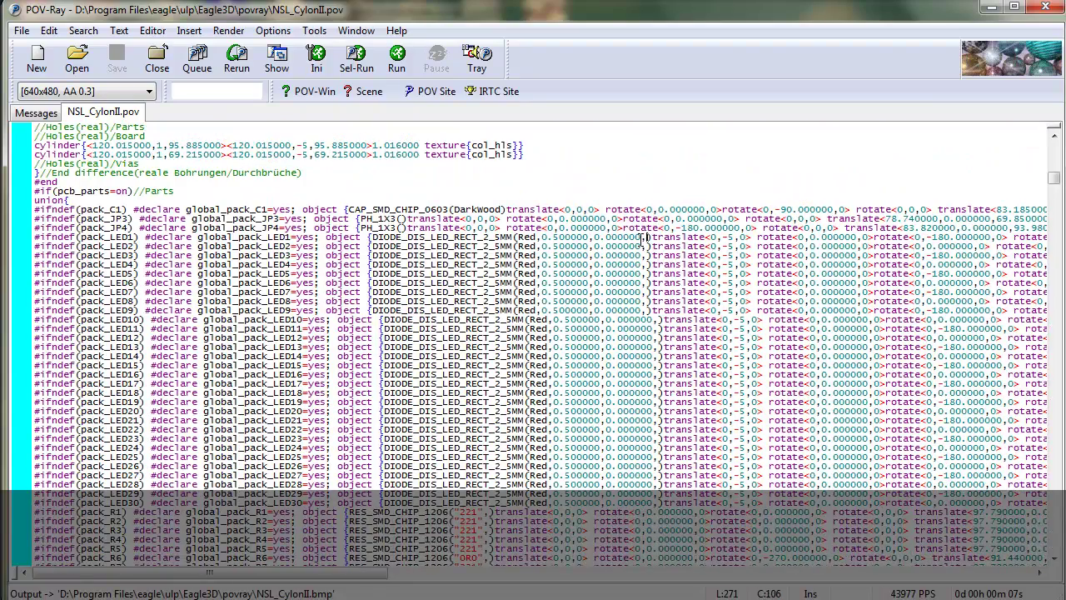
key("BackSpace")
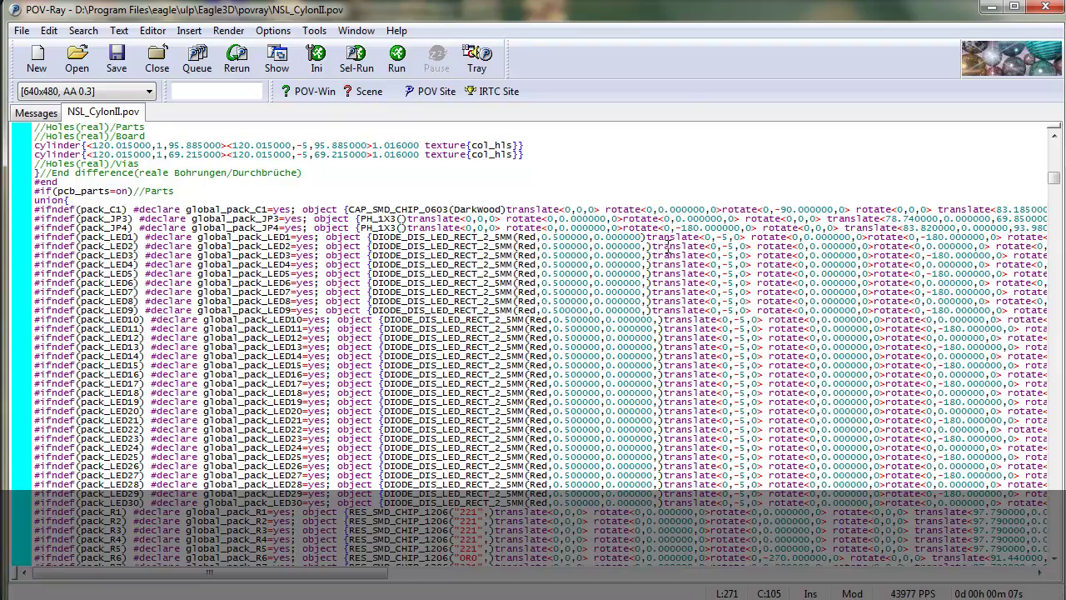
left_click(400, 54)
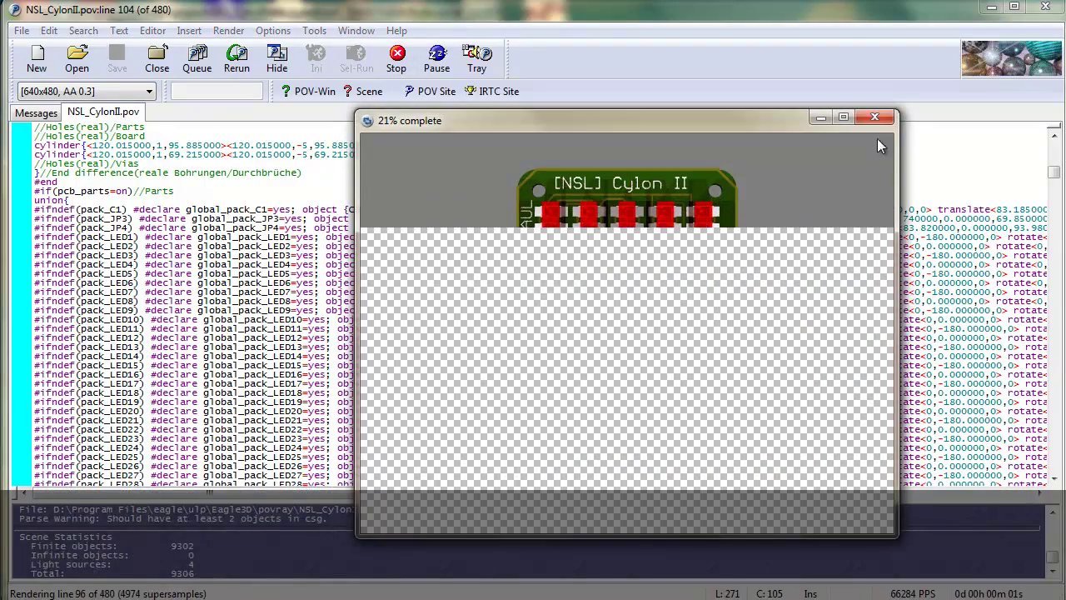
left_click(874, 116)
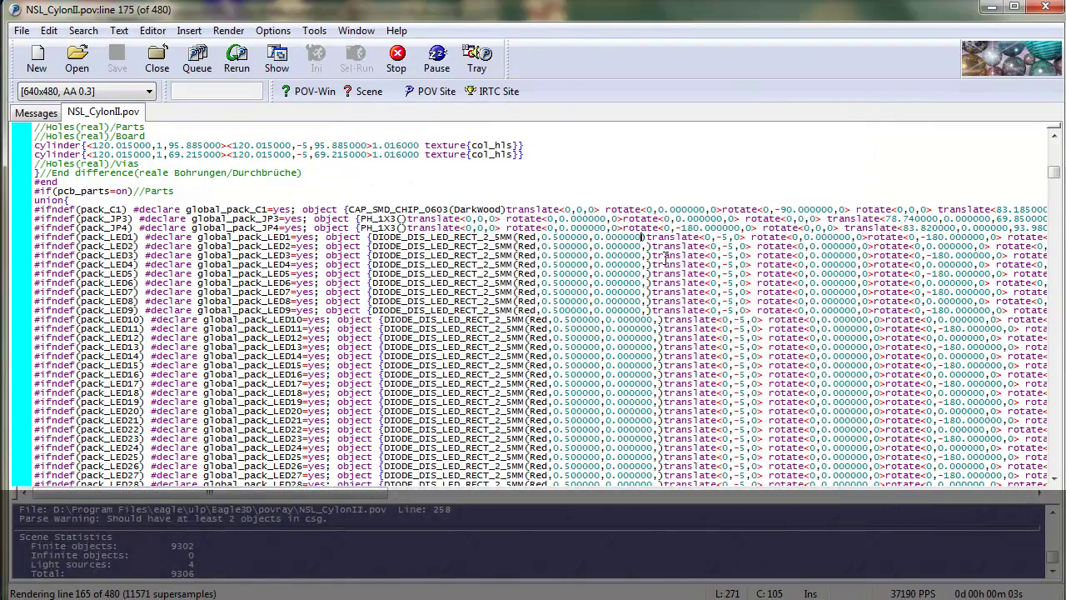
Try 0 as an extra last parameter for LED1 with a fresh render, then remove the 0 again.
type(",0")
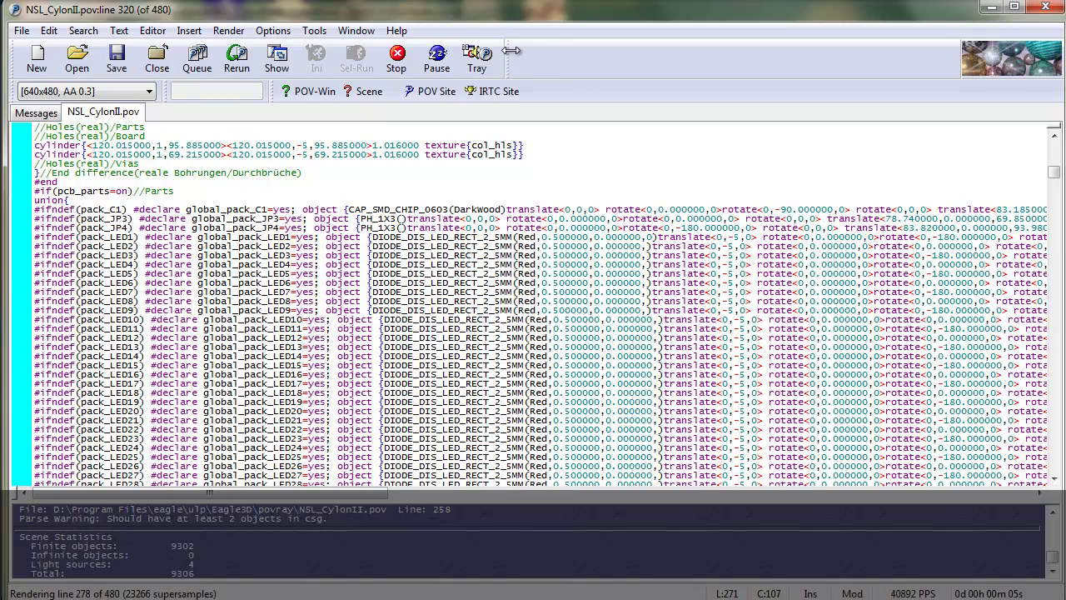
left_click(399, 58)
left_click(397, 58)
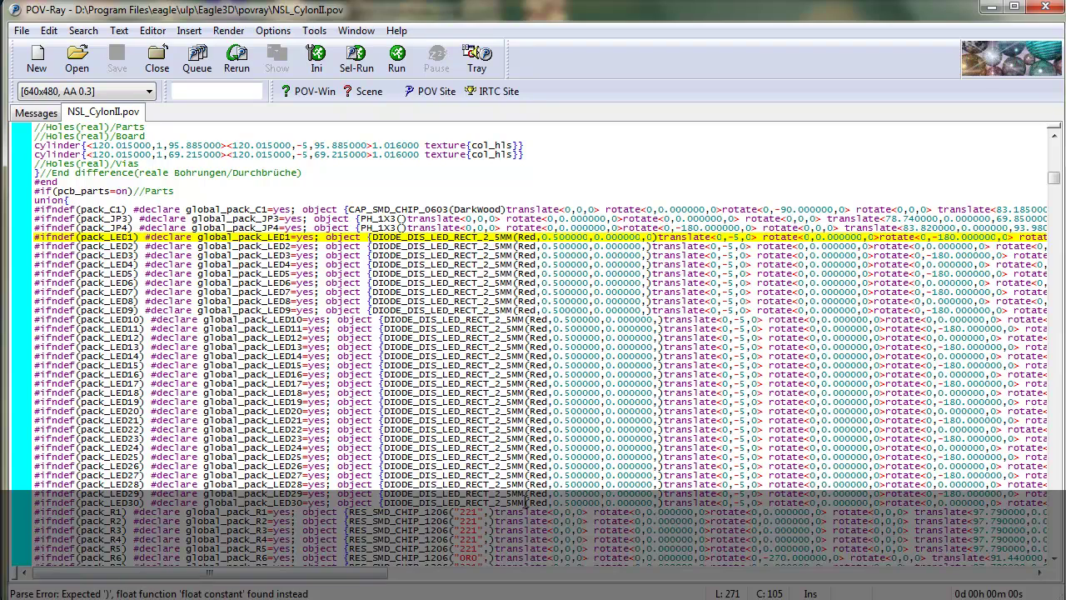
key("Right")
key("Delete")
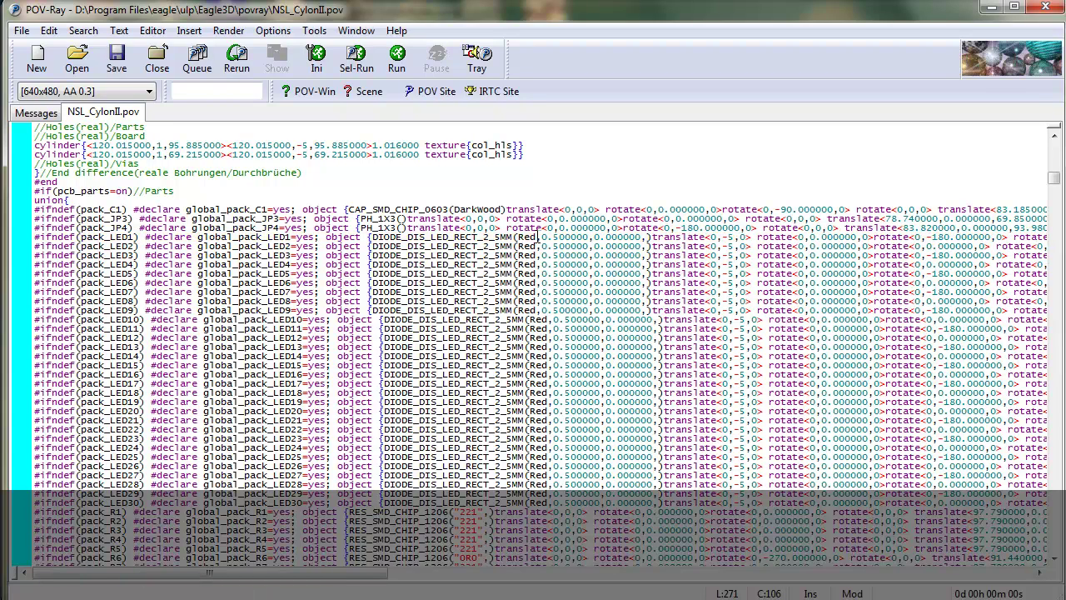
Change LED1's colour to Blue, render the board and close the image.
key("BackSpace")
key("BackSpace")
key("BackSpace")
type("Blue")
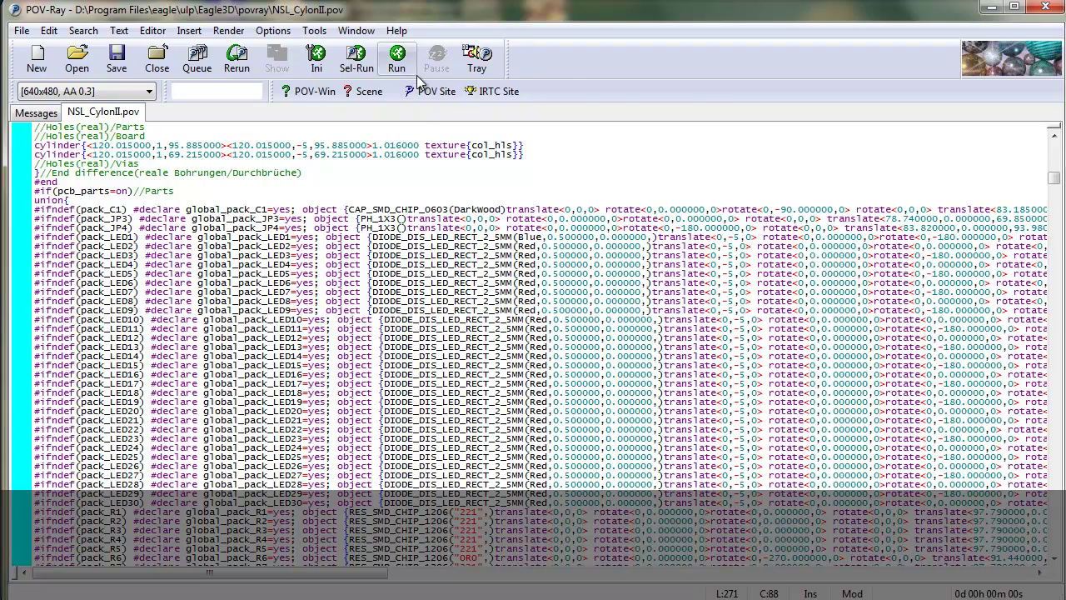
left_click(396, 57)
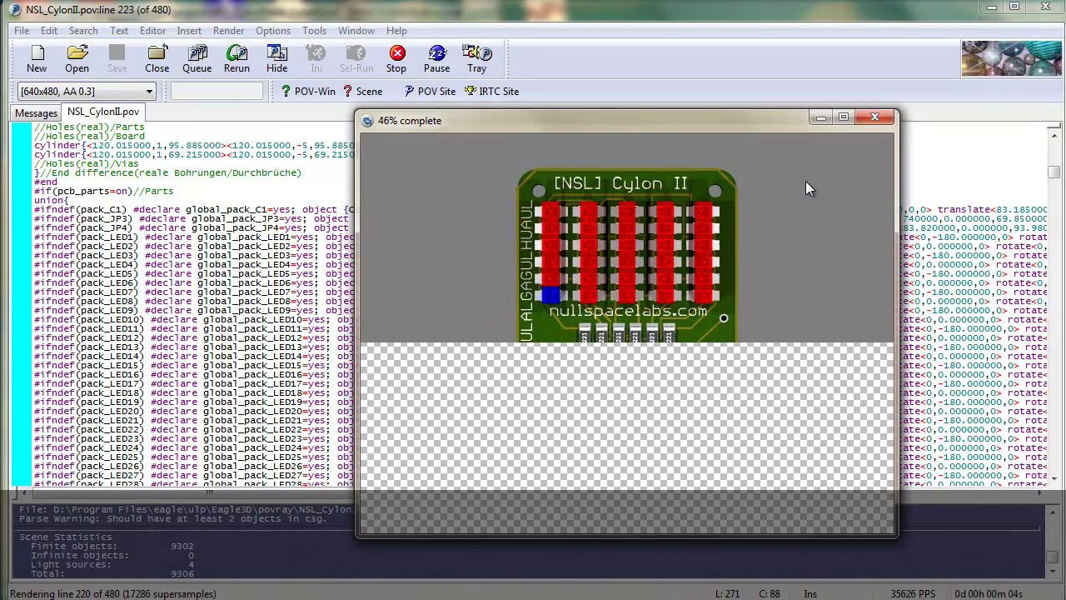
left_click(881, 115)
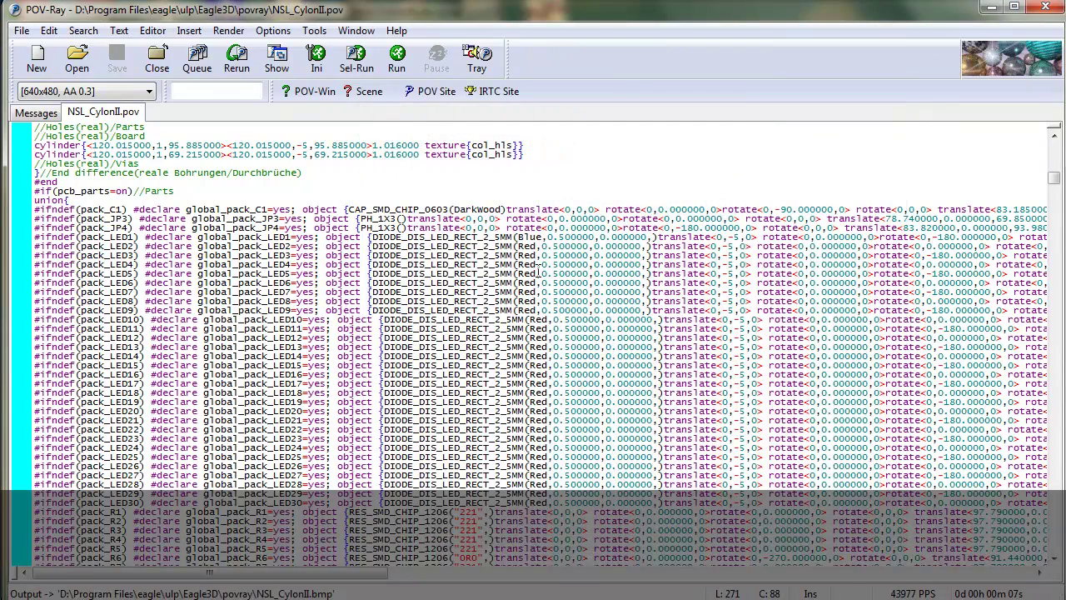
Set LED1's parameter after the colour to 0.1, render the board and close the image.
key("BackSpace")
type("1")
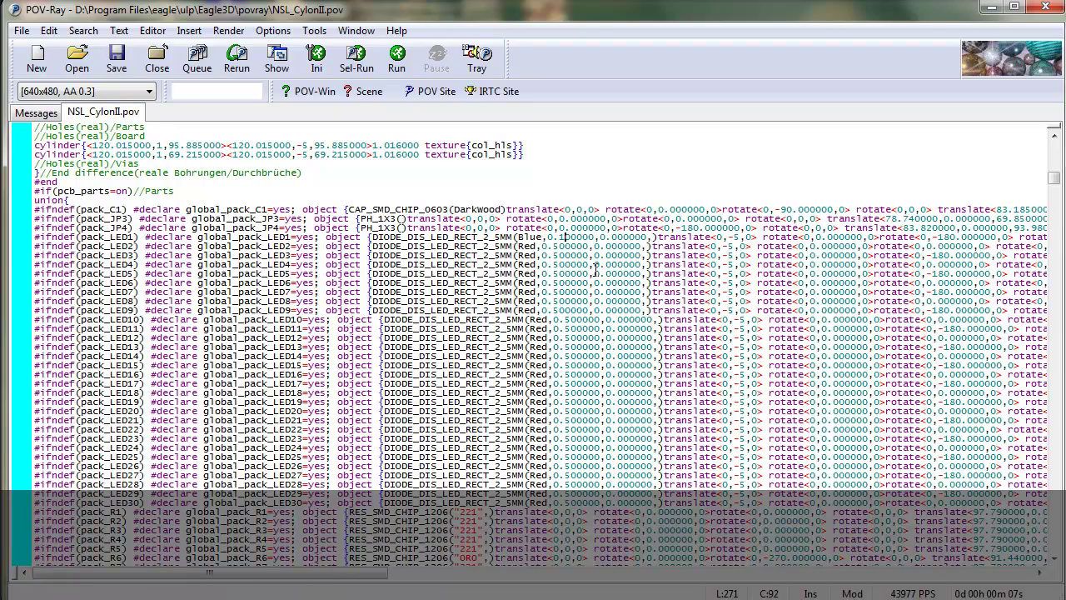
left_click(397, 59)
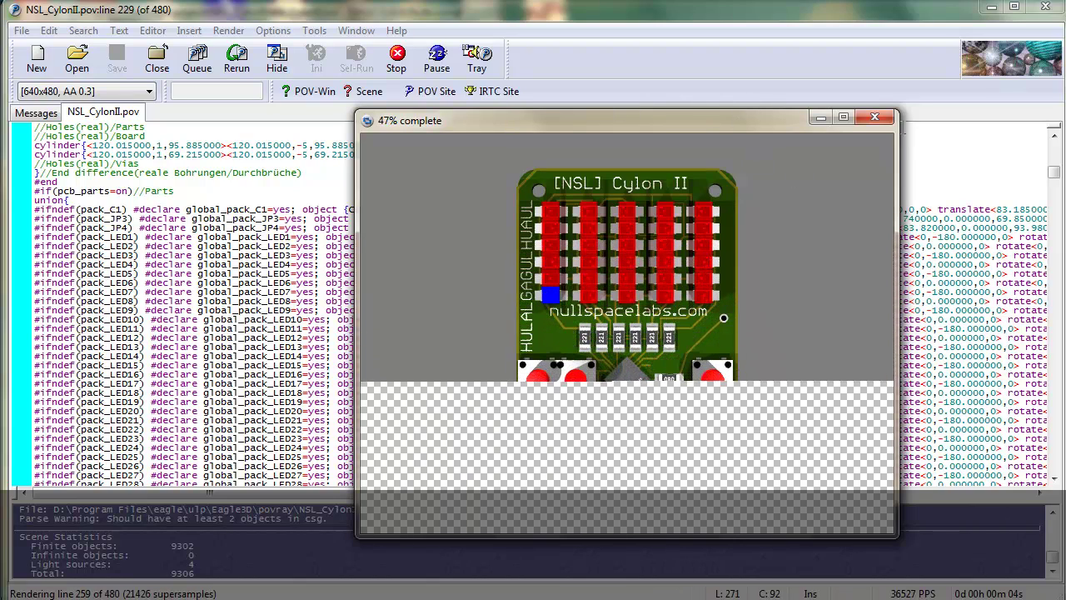
left_click(874, 118)
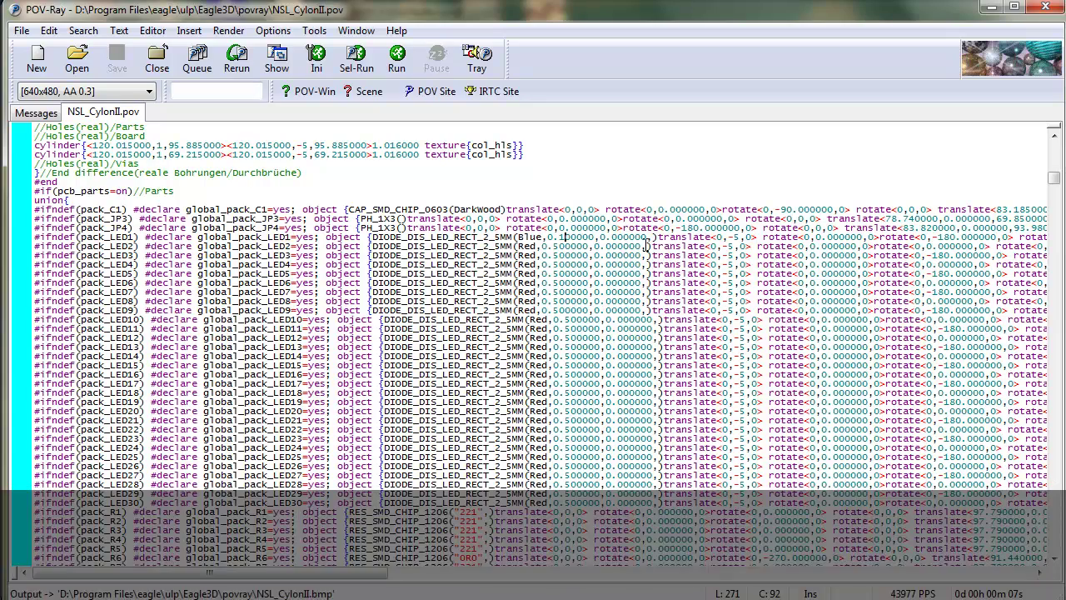
With LED1's parameter after the colour at 0.9, switch the preset to 640x480, No AA, render the board and close the image.
left_click(149, 92)
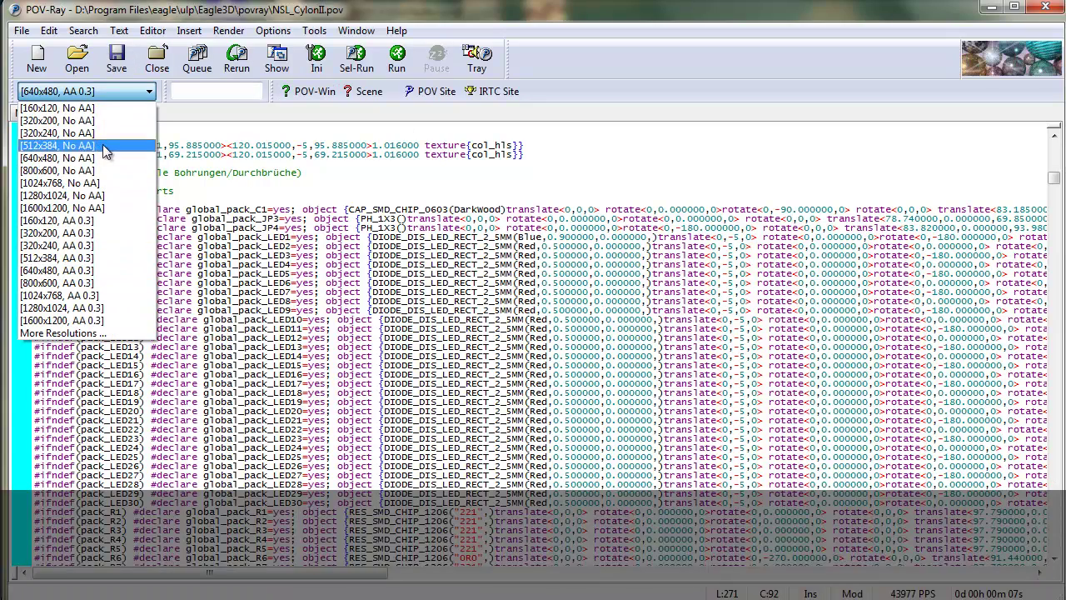
left_click(134, 166)
left_click(396, 56)
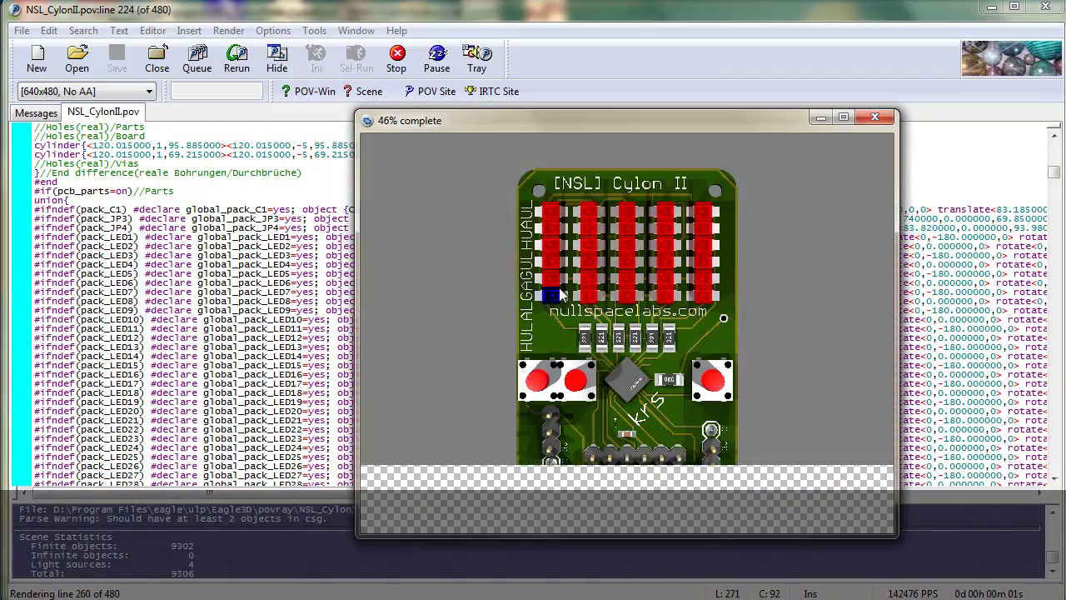
left_click(873, 118)
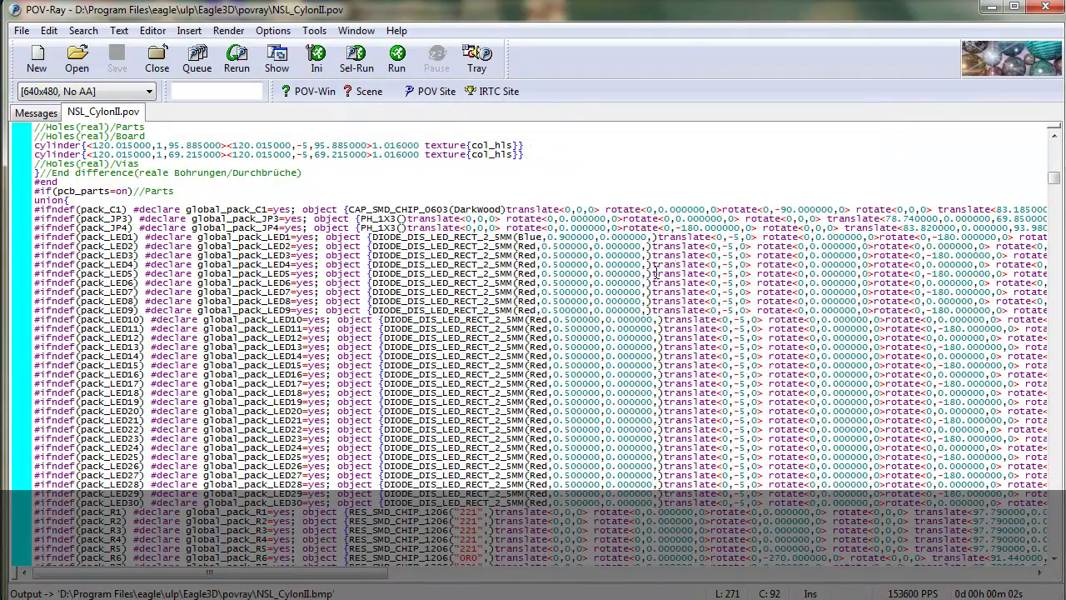
Set LED1's parameter after the colour to 0.19, render the board and close the image.
type("6")
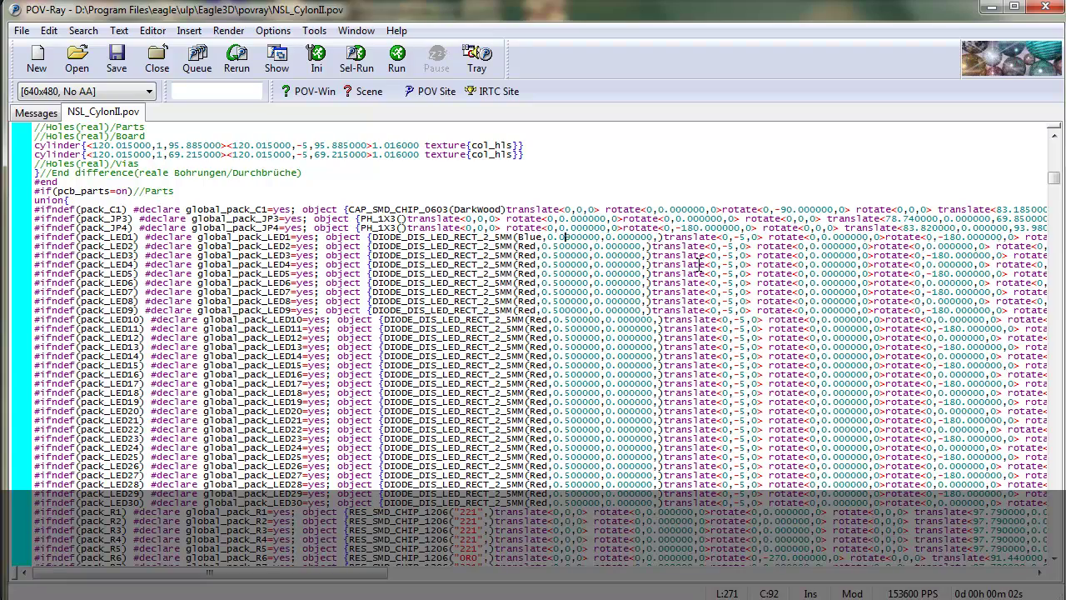
key("BackSpace")
type("1")
left_click(396, 57)
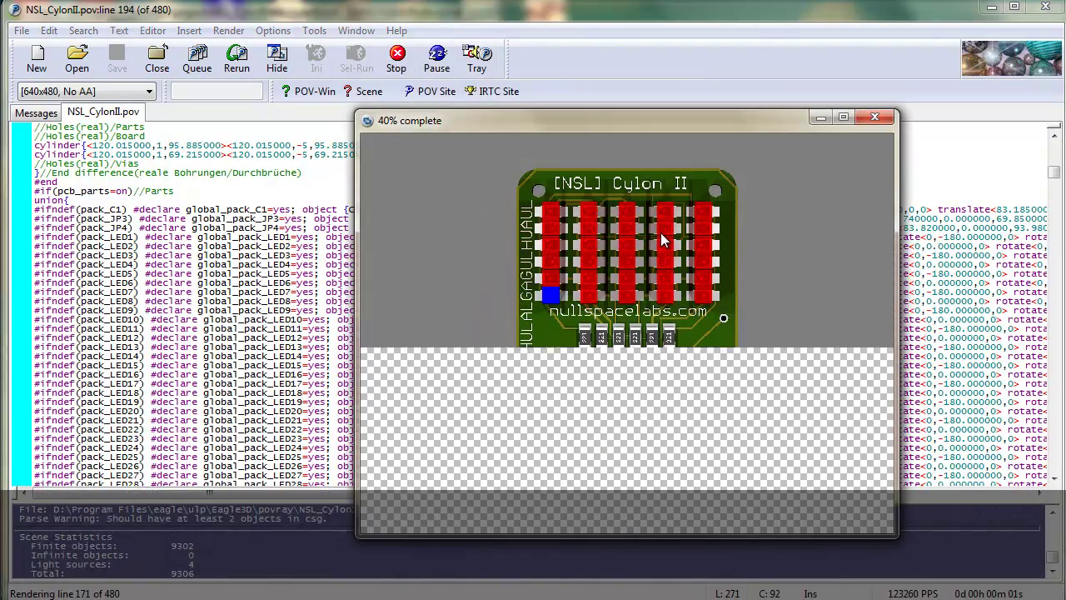
left_click(876, 119)
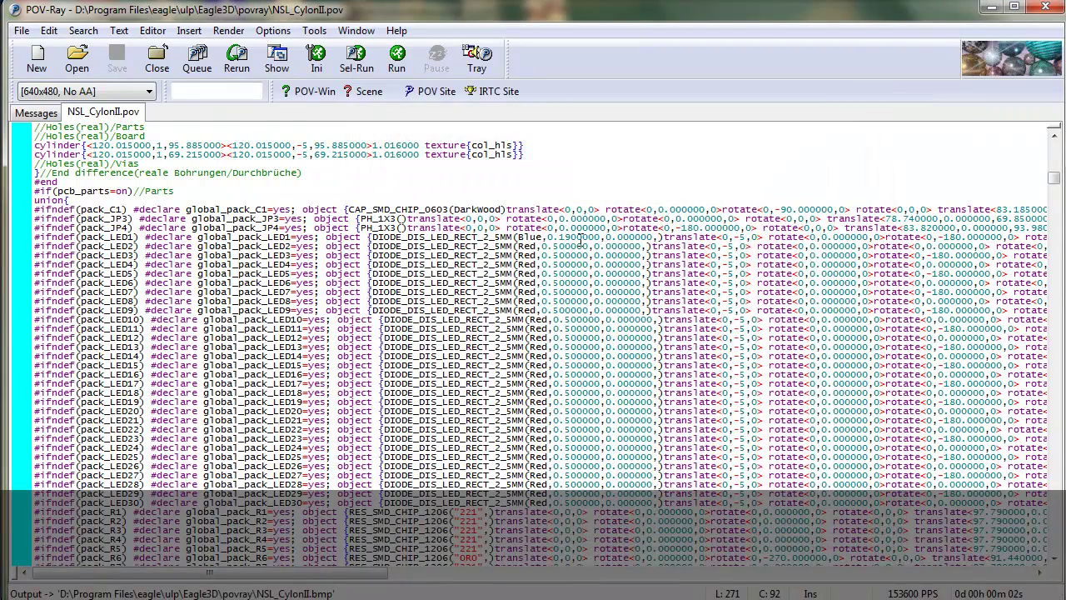
Set LED1's parameter after the colour to 1.0, render the board and close the image.
key("BackSpace")
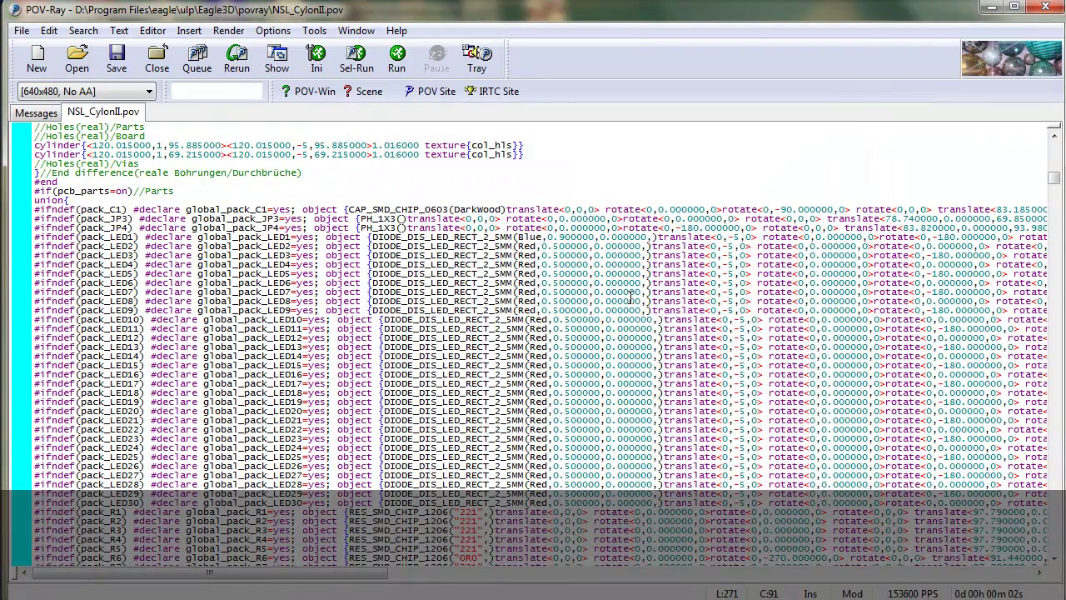
key("BackSpace")
key("BackSpace")
key("BackSpace")
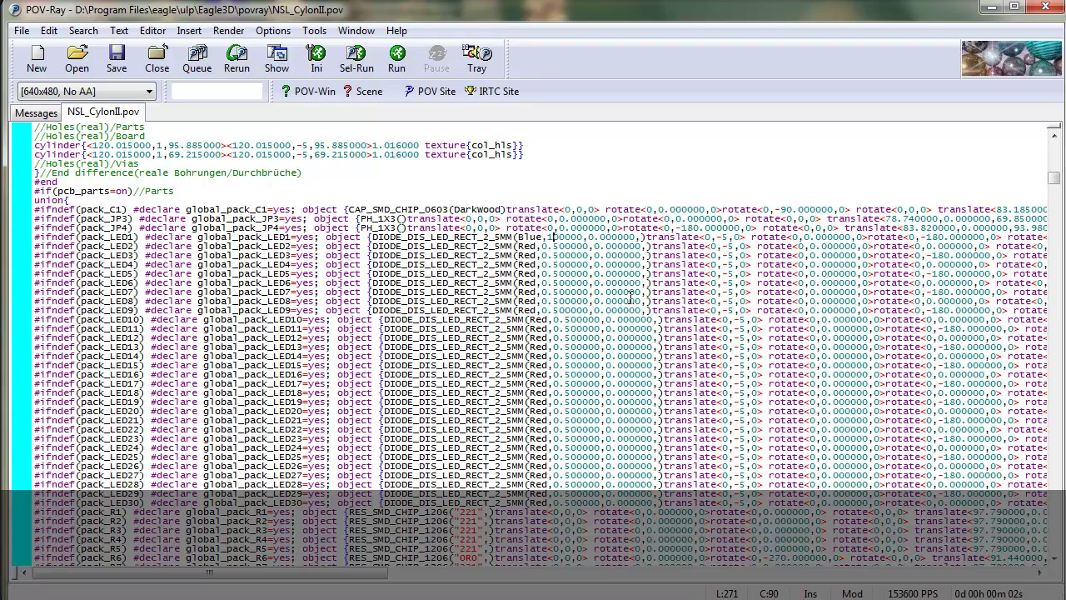
type("1.")
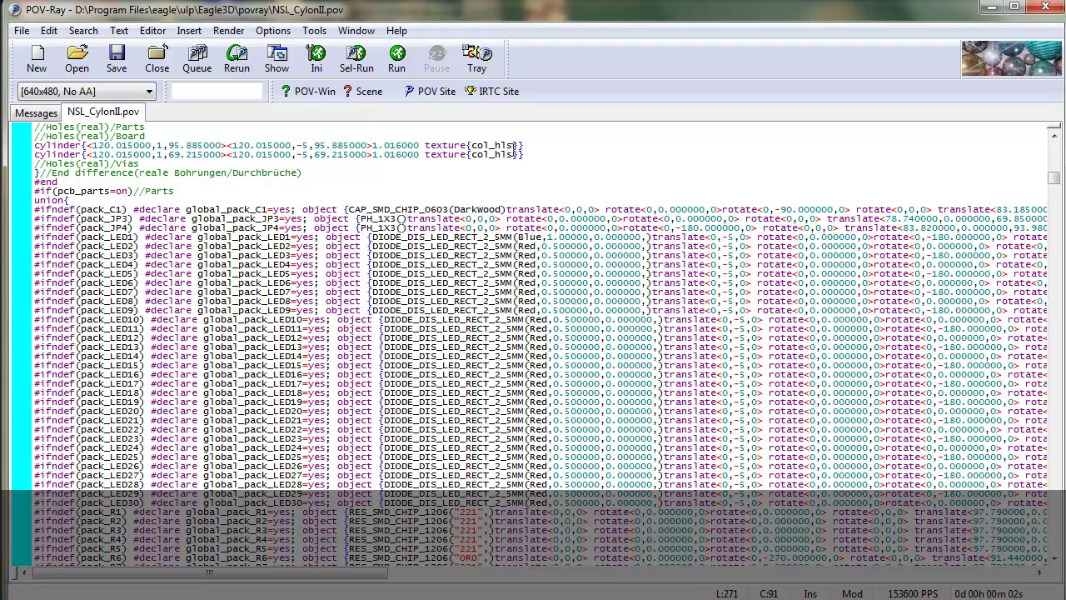
key("alt+g")
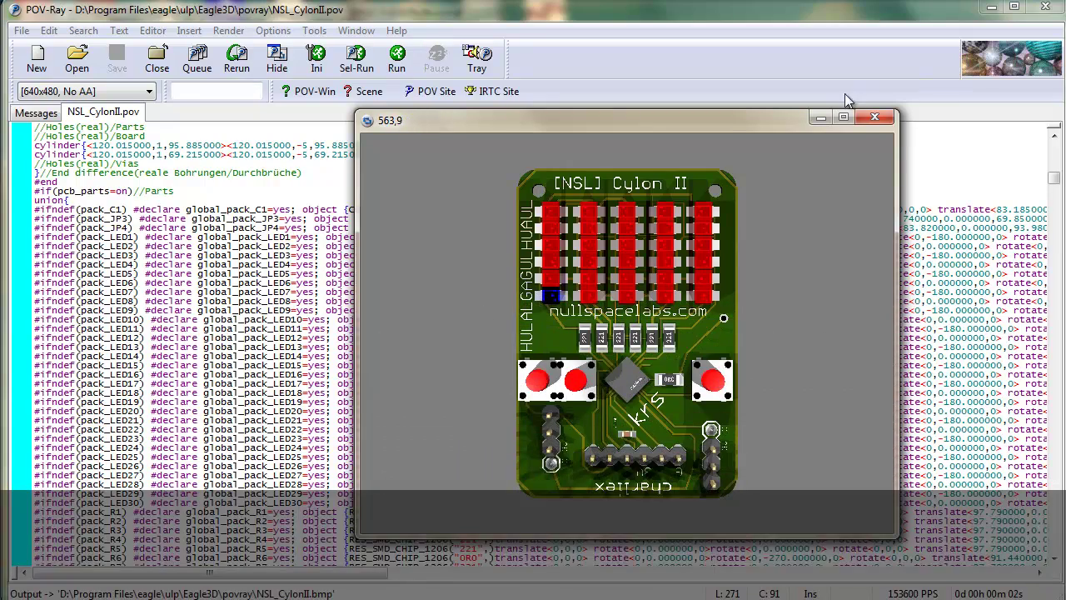
left_click(871, 116)
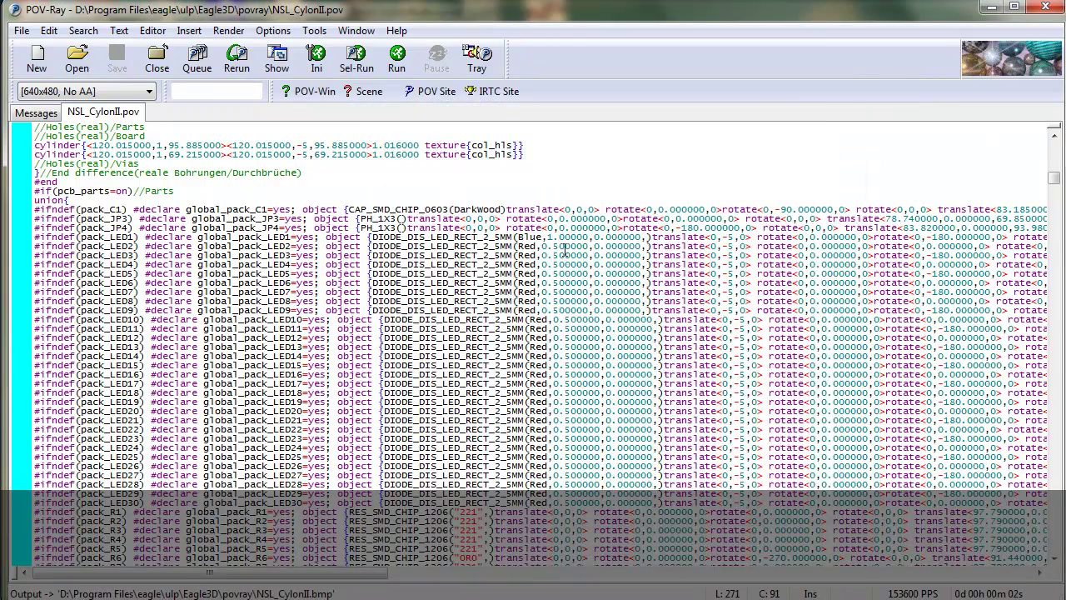
Set LED1's parameter after the colour back to 0.5.
key("BackSpace")
key("Right")
type("5")
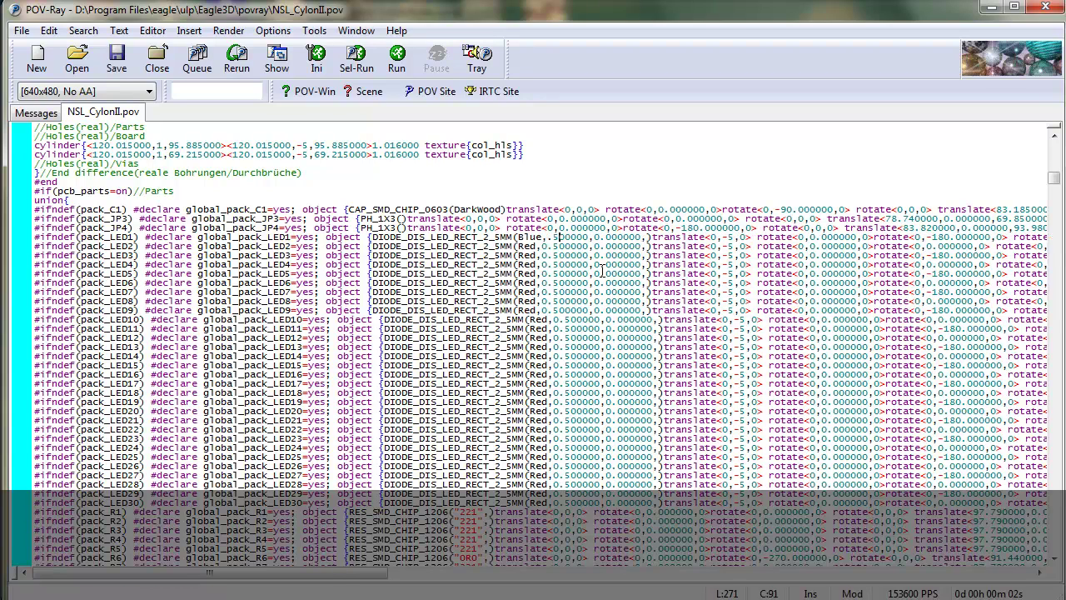
type("0")
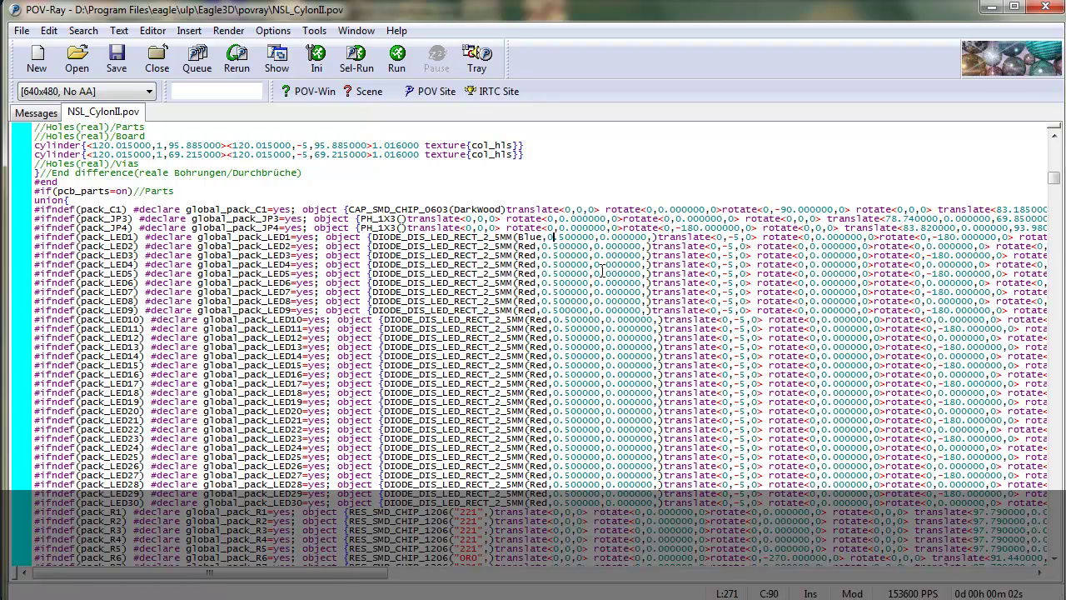
Change LED1's colour in its part definition back to Red.
key("BackSpace")
key("BackSpace")
key("BackSpace")
key("BackSpace")
type("Red")
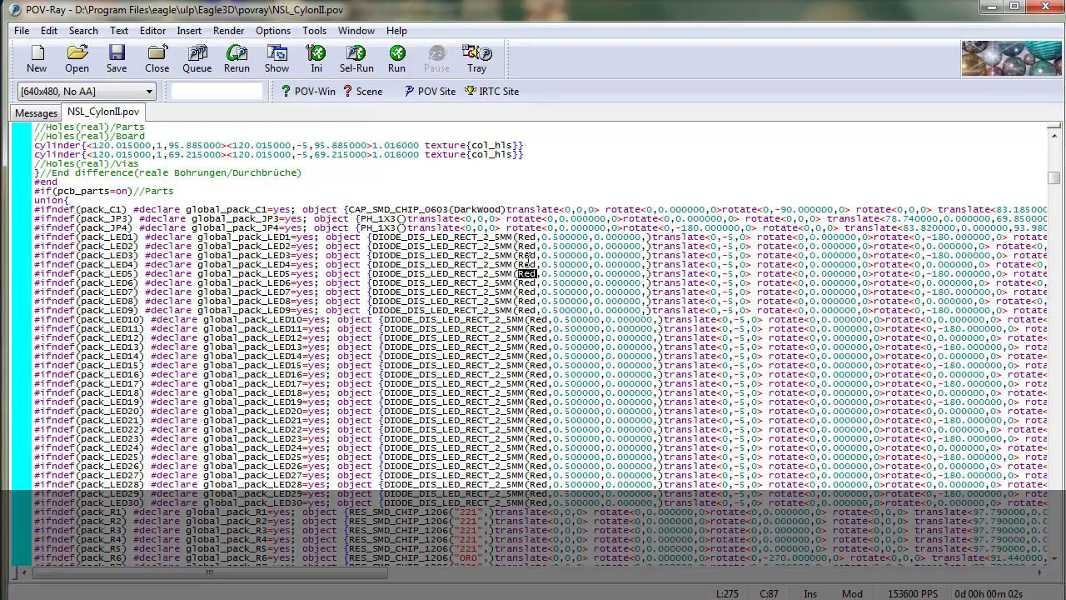
Examine the LED, resistor, switch, header and IC definitions in the scene file's parts list.
double_click(527, 255)
scroll(683, 362, "down", 4)
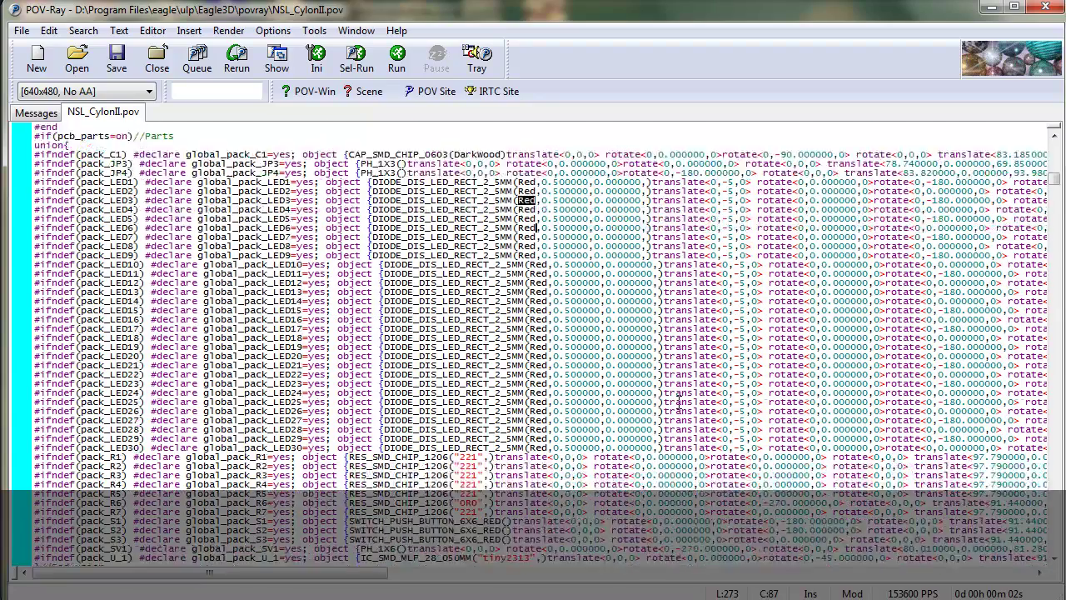
scroll(683, 409, "down", 2)
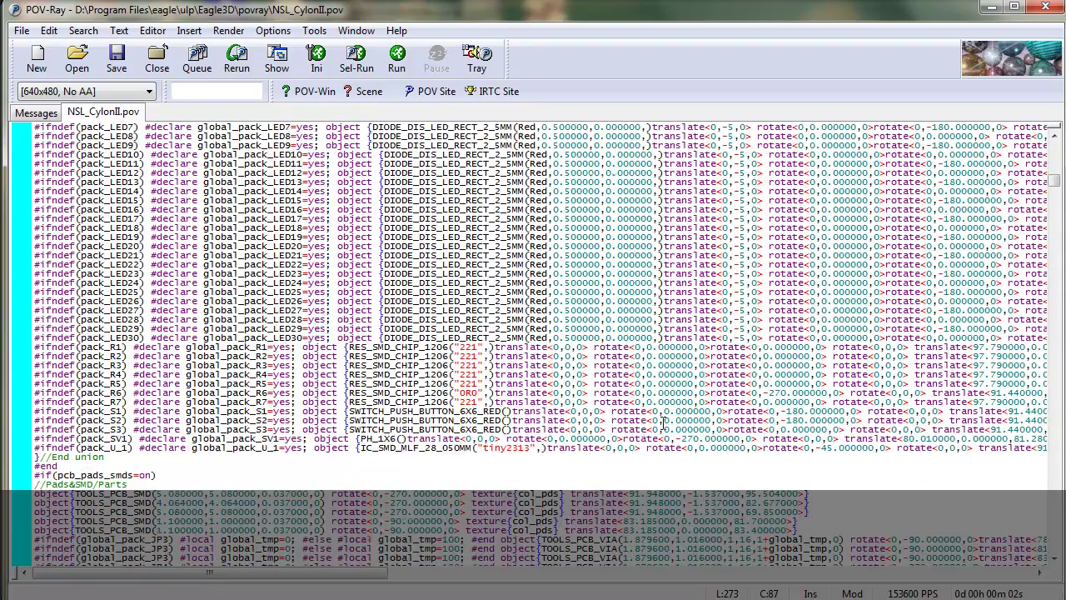
double_click(401, 447)
double_click(489, 447)
left_click(420, 439)
double_click(419, 439)
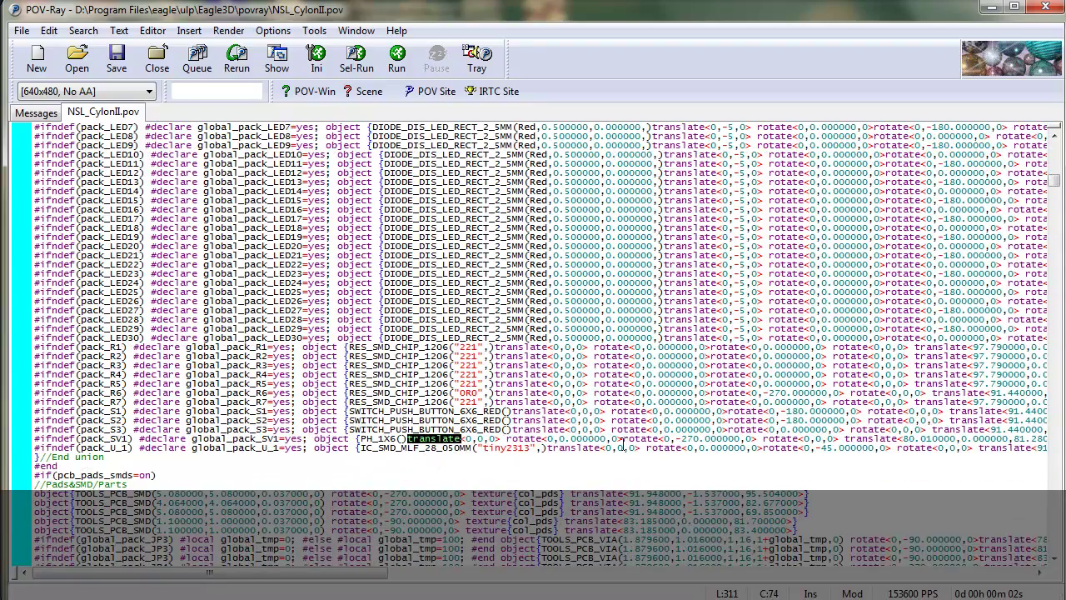
scroll(621, 444, "down", 1)
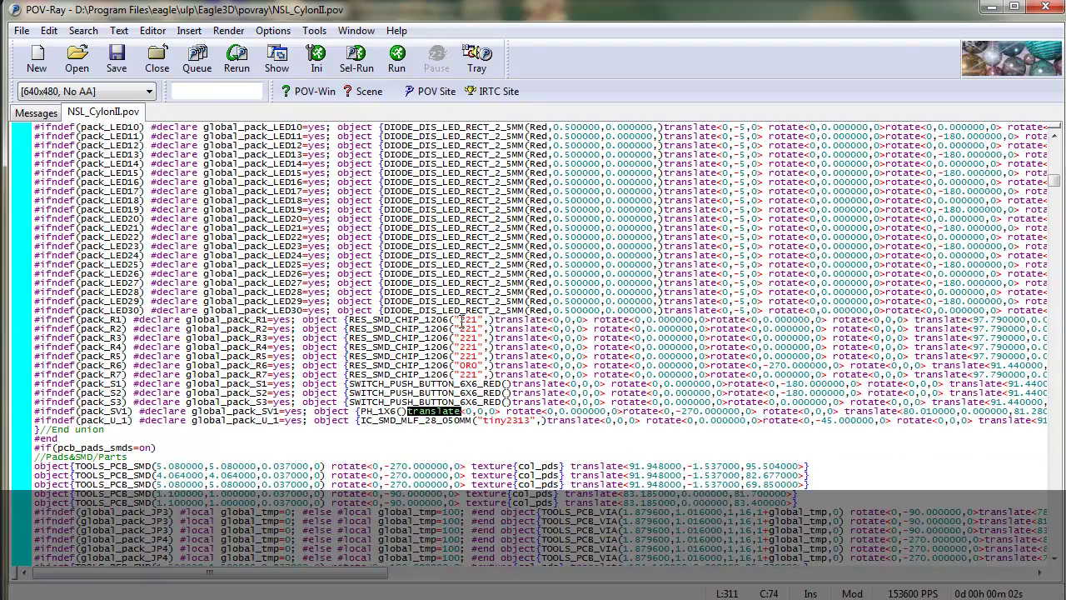
scroll(463, 318, "up", 7)
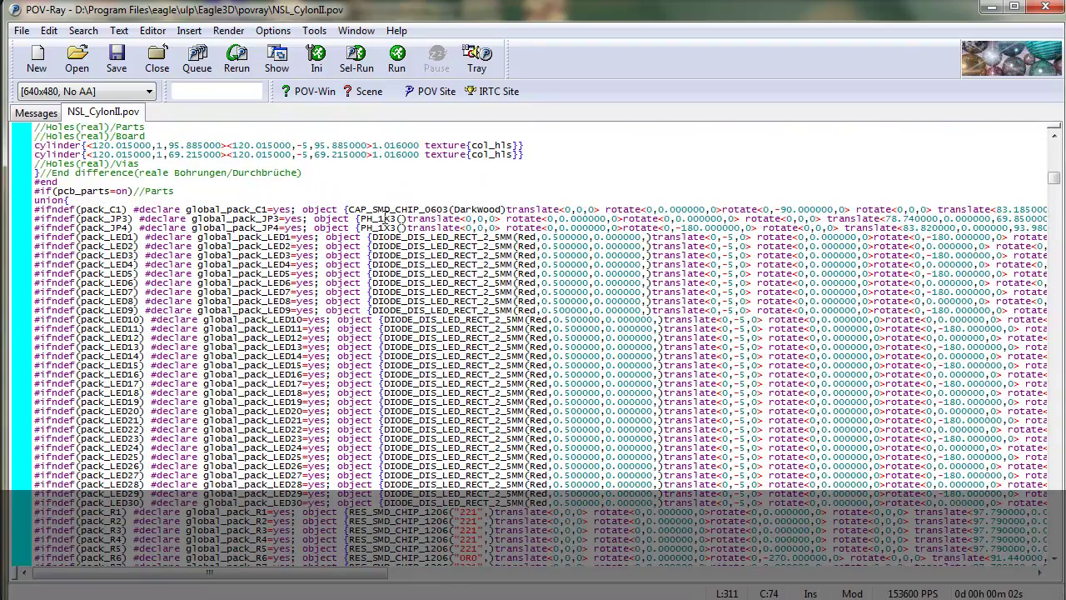
Change the JP3 and JP4 headers to PH_1X2, render the board and close the image.
double_click(388, 218)
left_click(547, 219)
key("Delete")
type("2")
key("Down")
left_click(396, 57)
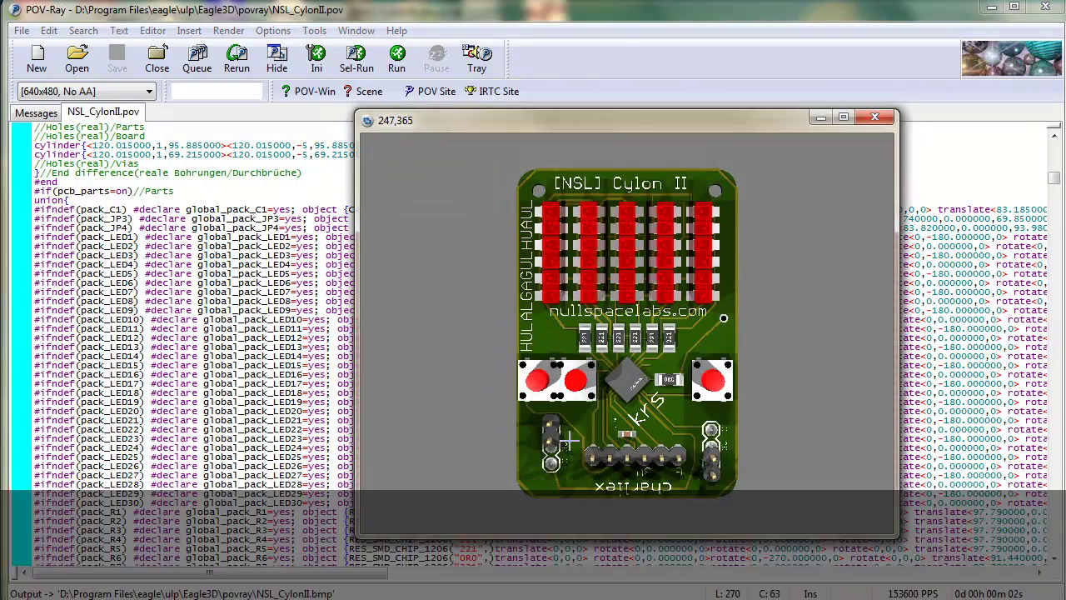
left_click(879, 116)
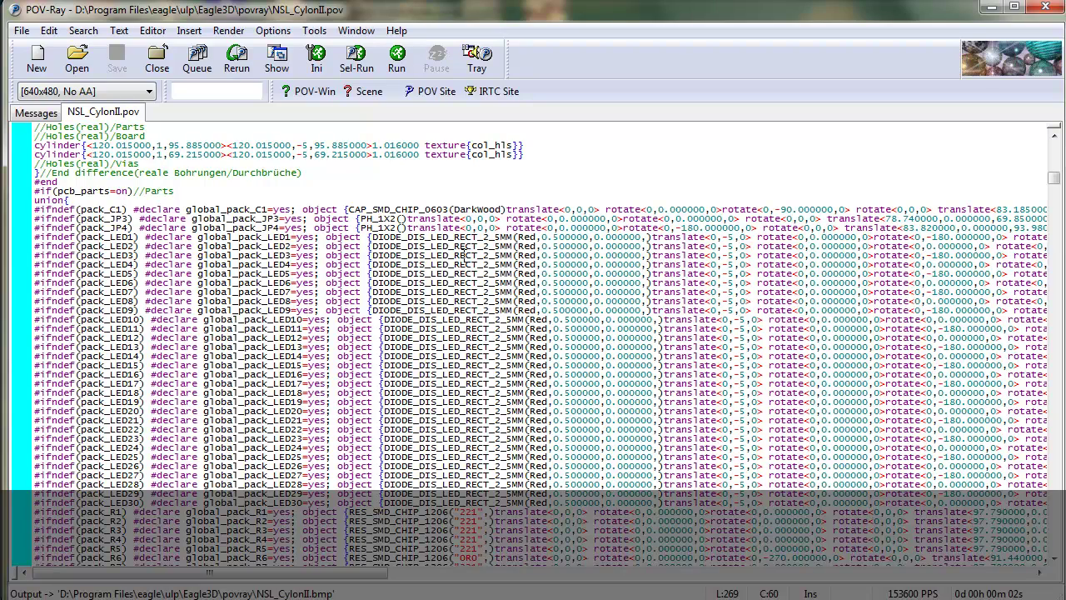
Change the JP3 and JP4 headers to PH_1X4, render the board and close the image.
key("BackSpace")
type("4")
key("Down")
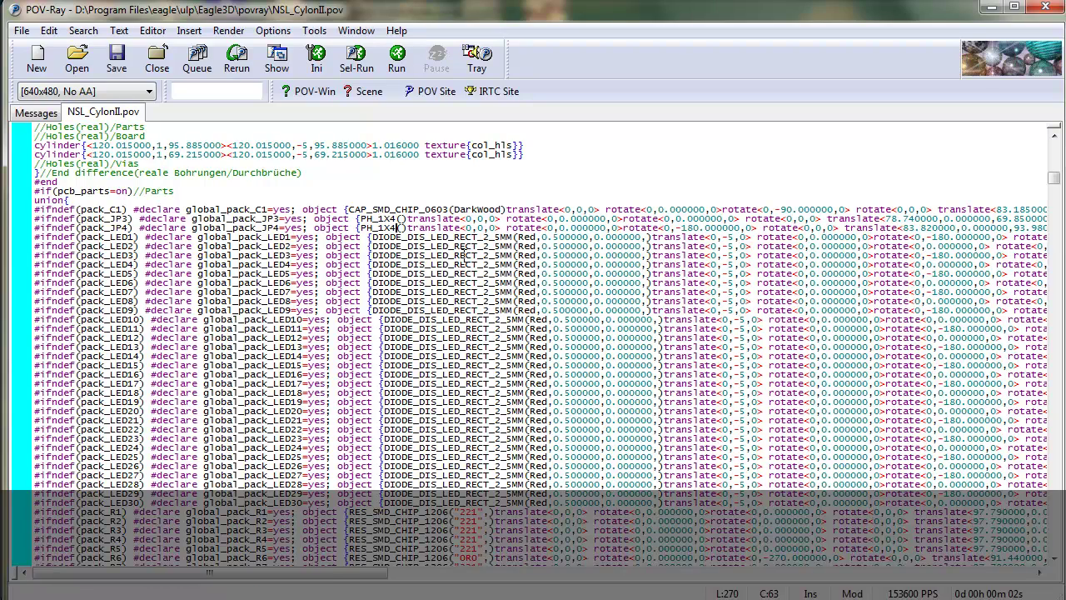
key("alt+g")
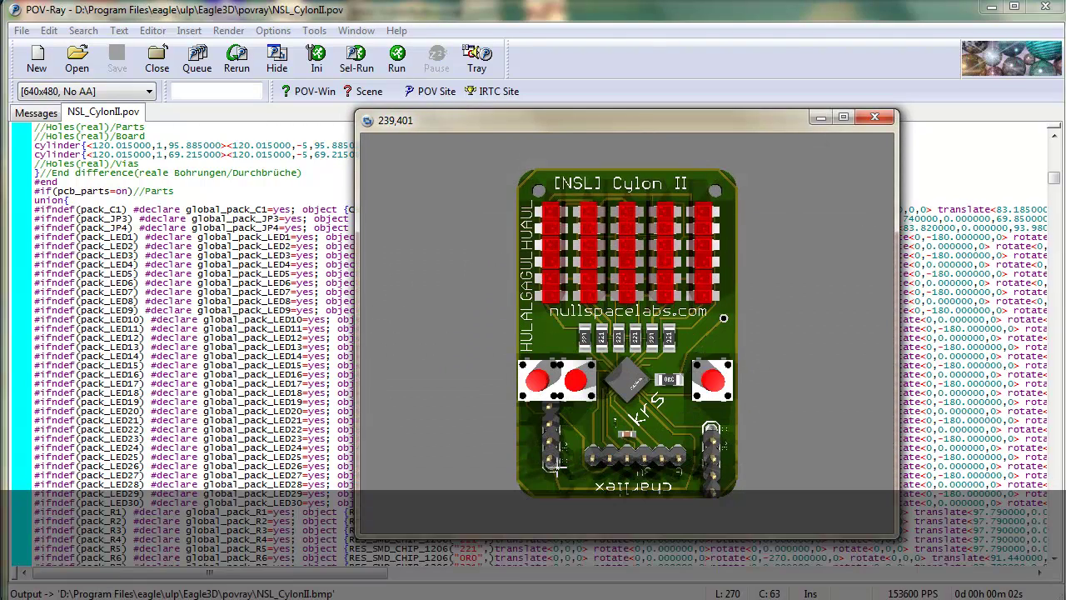
left_click(874, 116)
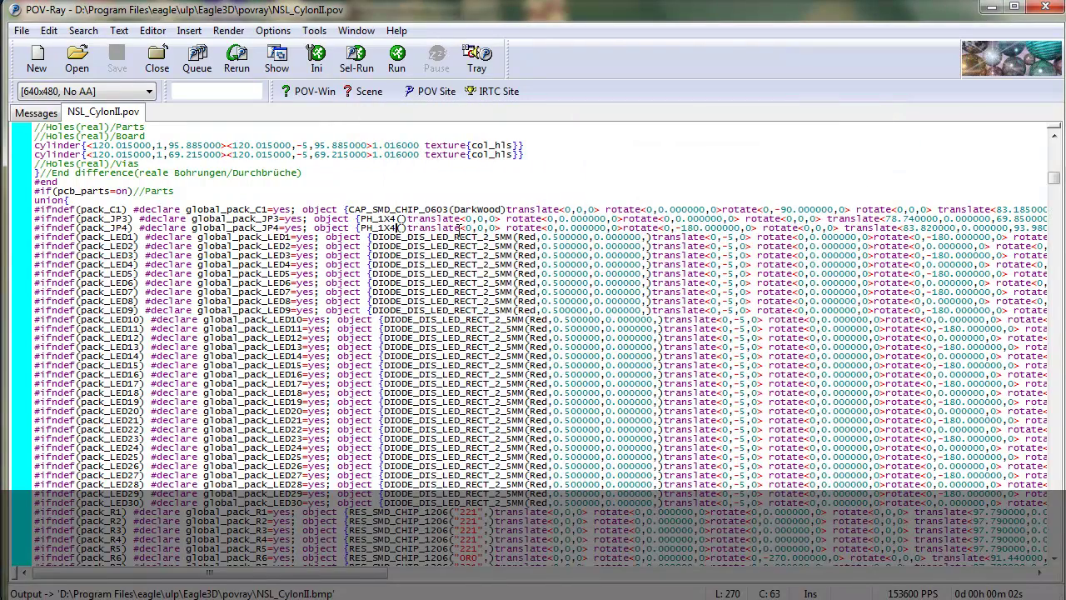
Change the JP3 and JP4 headers back to PH_1X3.
key("Right")
key("Right")
key("BackSpace")
type("3")
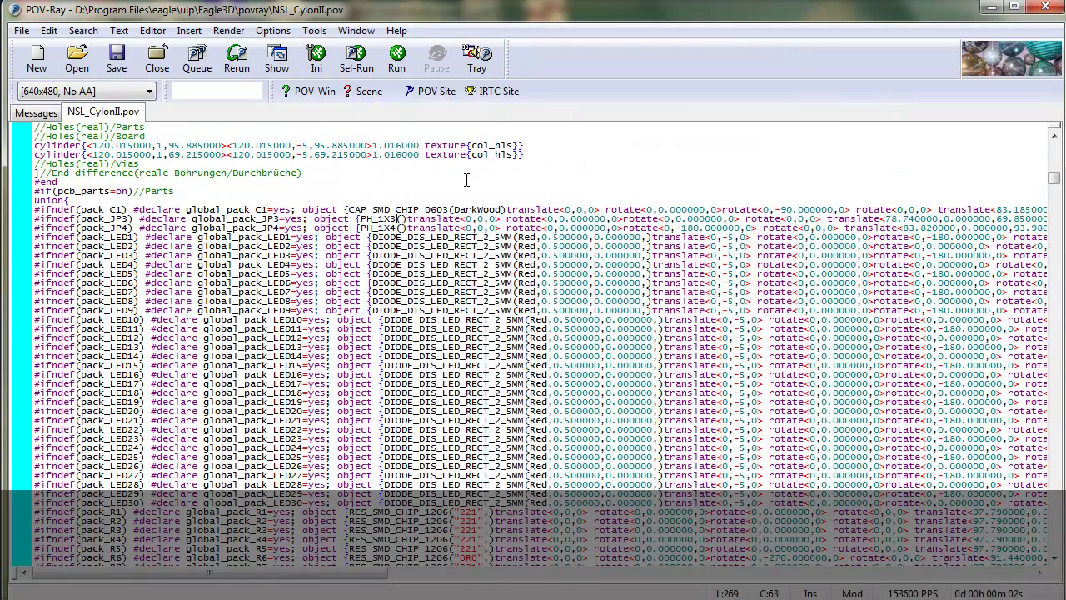
left_click_drag(459, 218, 488, 219)
left_click(515, 246)
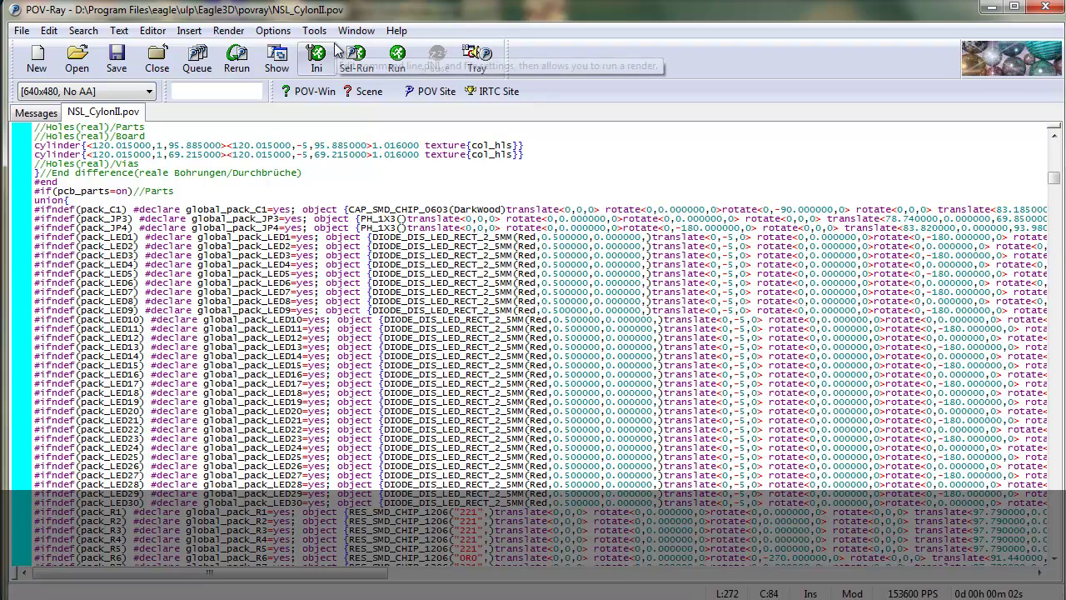
Switch the render preset to 800x600, AA 0.3, render the board and move the image window so more of it shows.
left_click(58, 92)
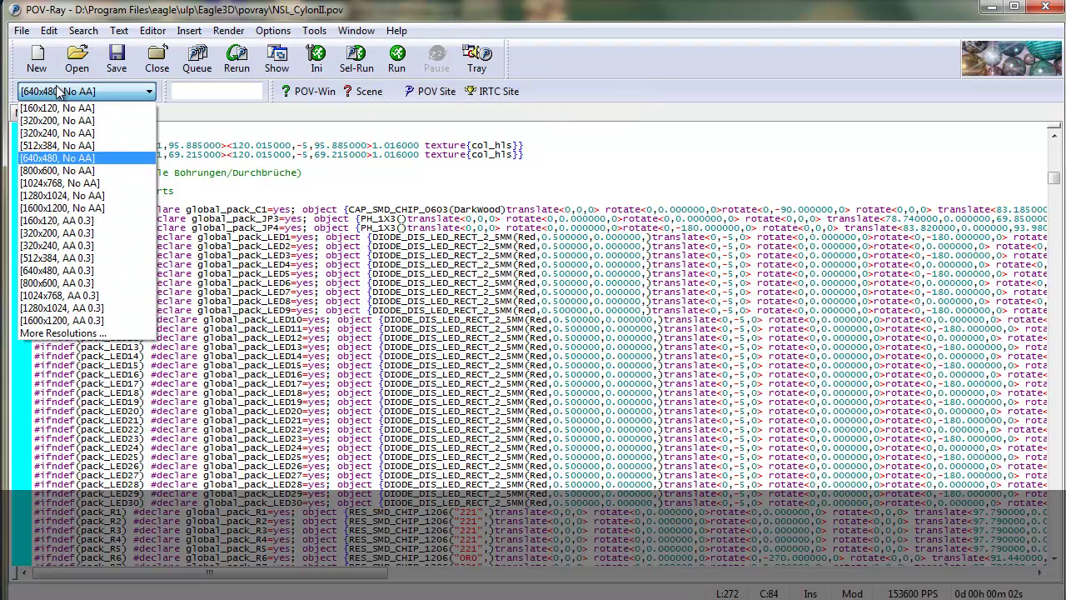
left_click(109, 283)
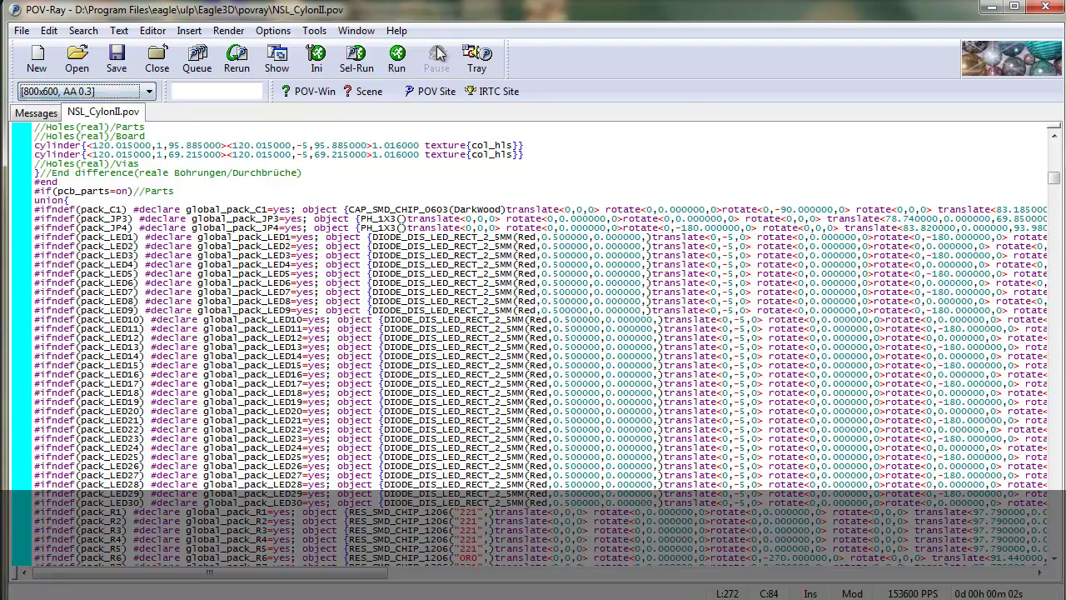
left_click(396, 58)
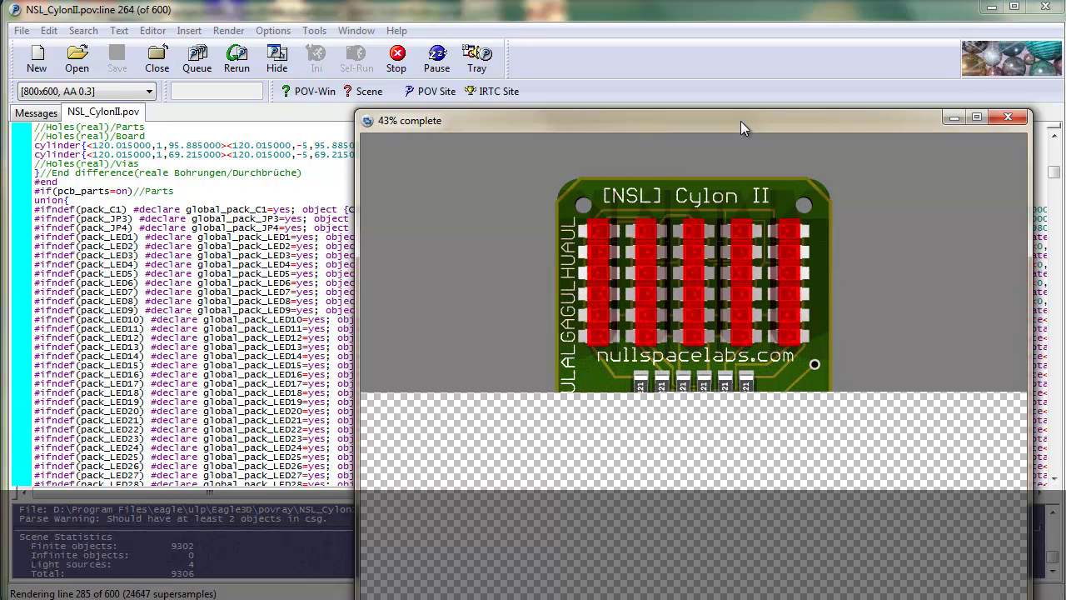
left_click_drag(751, 123, 677, 42)
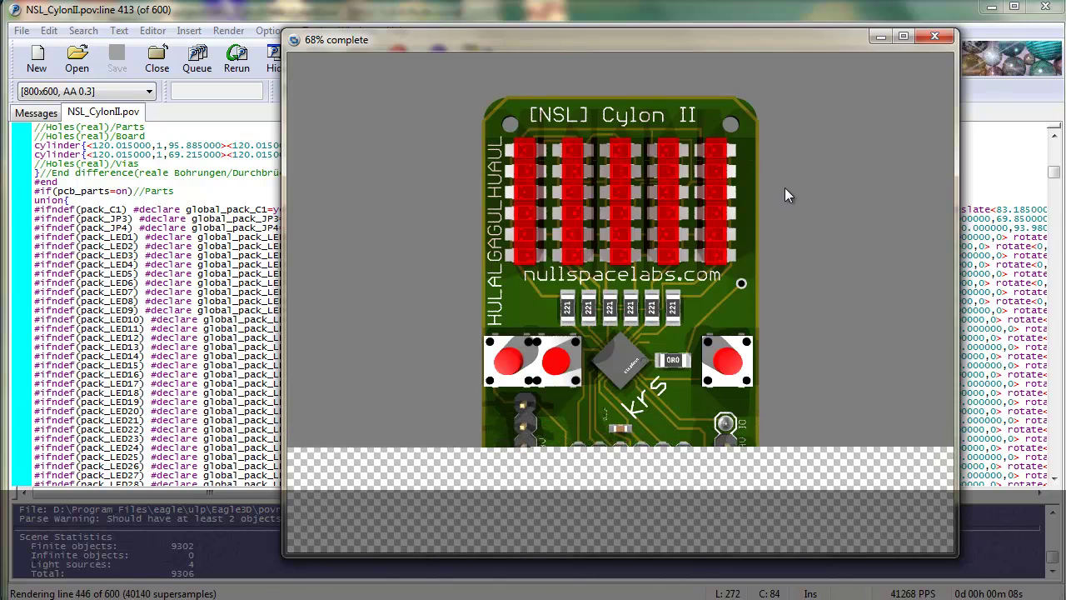